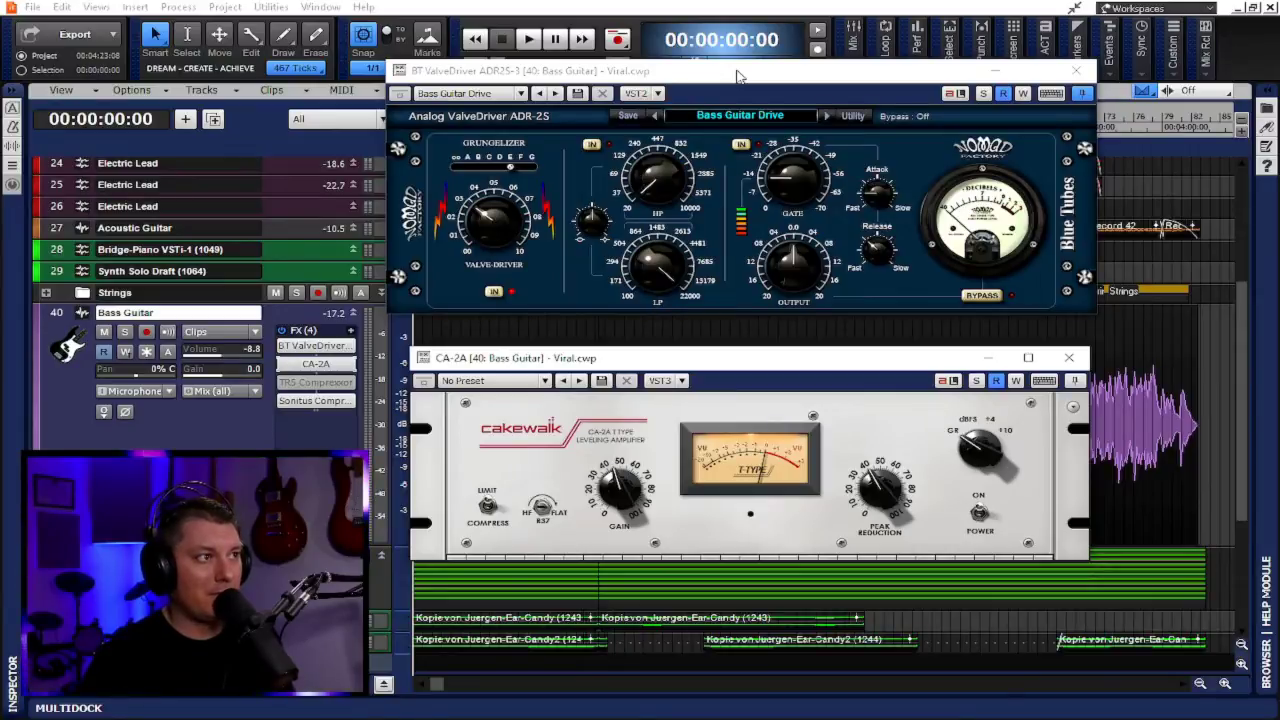
Step: Close the ValveDriver and CA-2A plug-in windows, and audition the song from the start
{"action": "left_click", "coordinate": [1076, 70]}
{"action": "left_click_drag", "start_coordinate": [799, 361], "coordinate": [835, 113]}
{"action": "left_click", "coordinate": [1115, 112]}
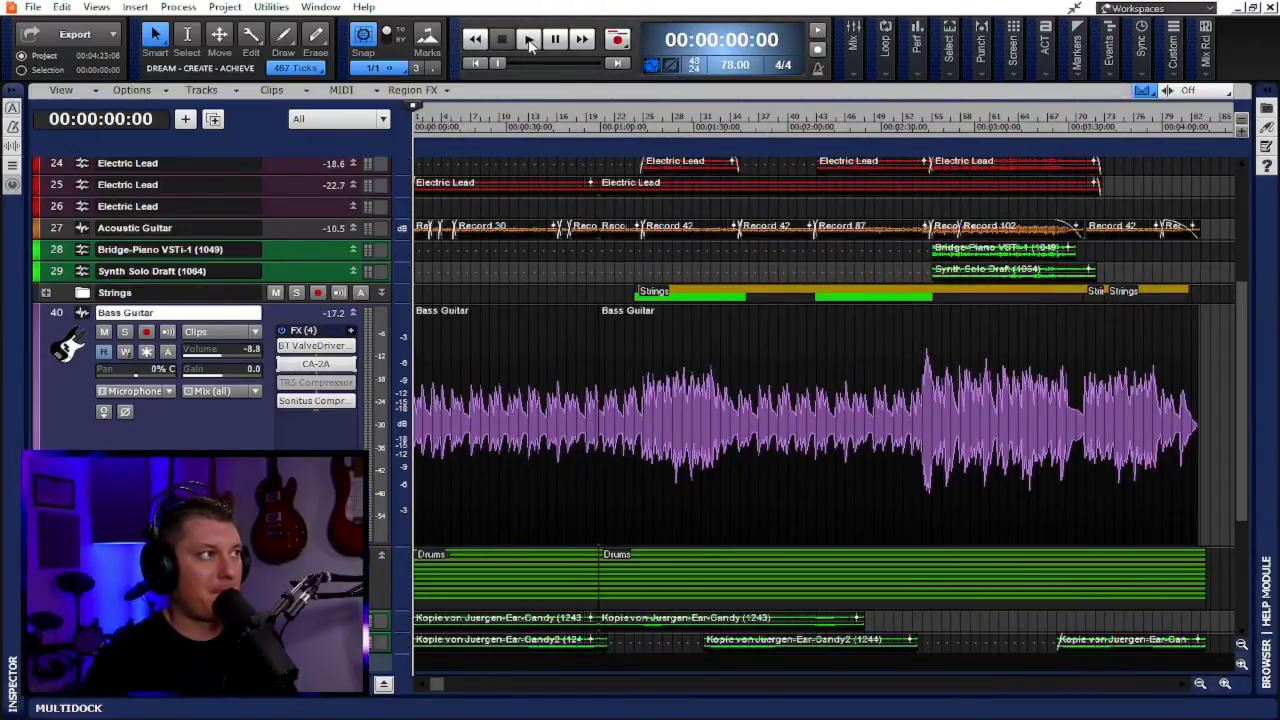
{"action": "left_click", "coordinate": [528, 39]}
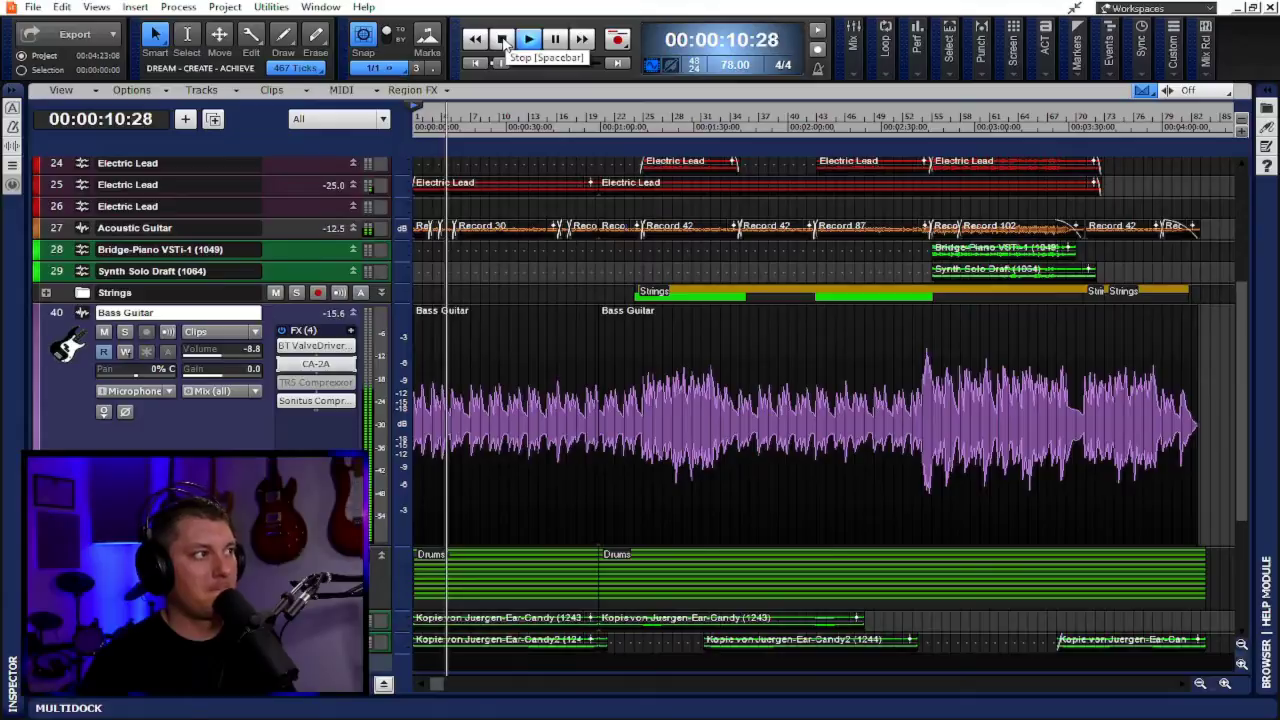
{"action": "left_click", "coordinate": [503, 40]}
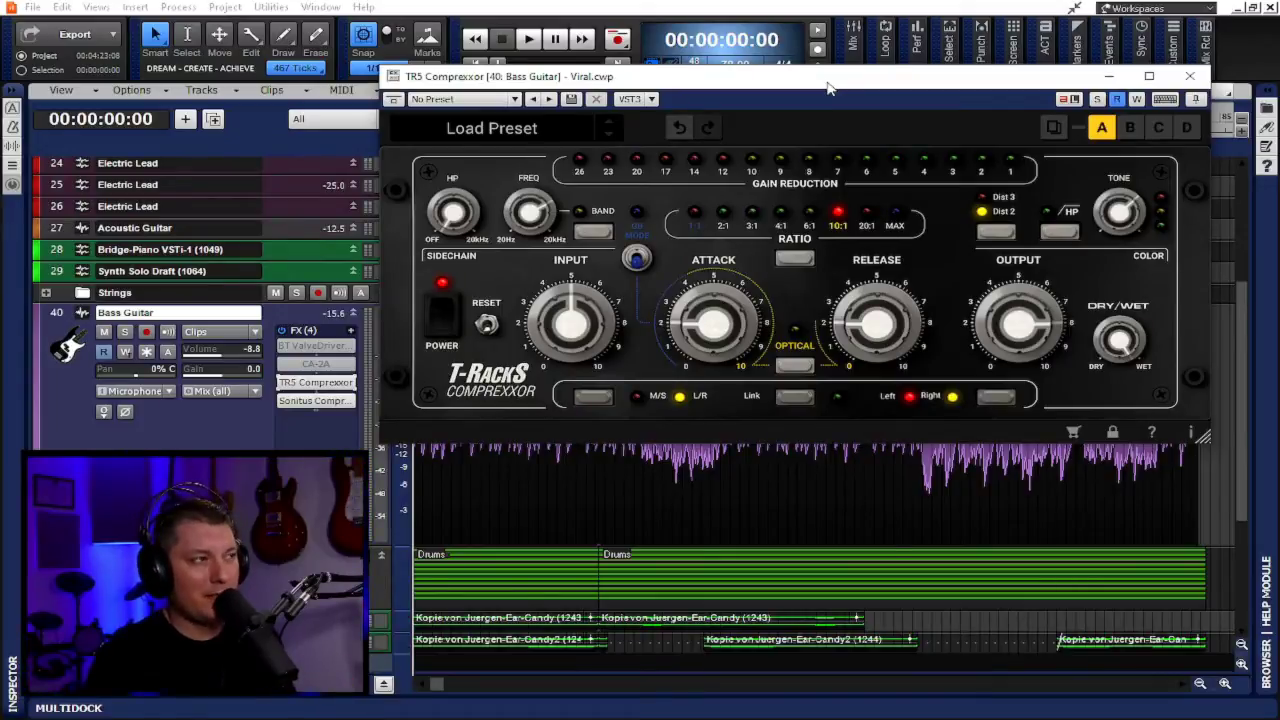
Step: Lower the Comprexxor's Output on the Bass Guitar track to about 7 while the song plays, and stop playback
{"action": "key", "text": "space"}
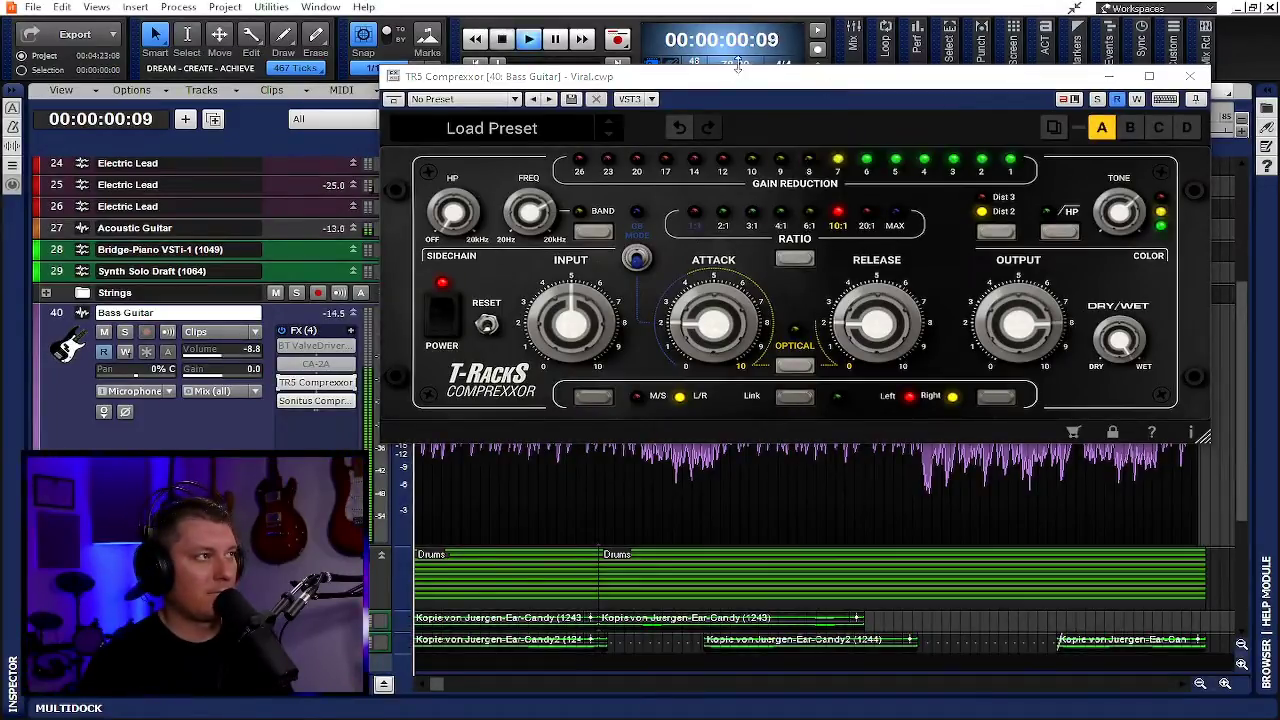
{"action": "mouse_move", "coordinate": [1012, 277]}
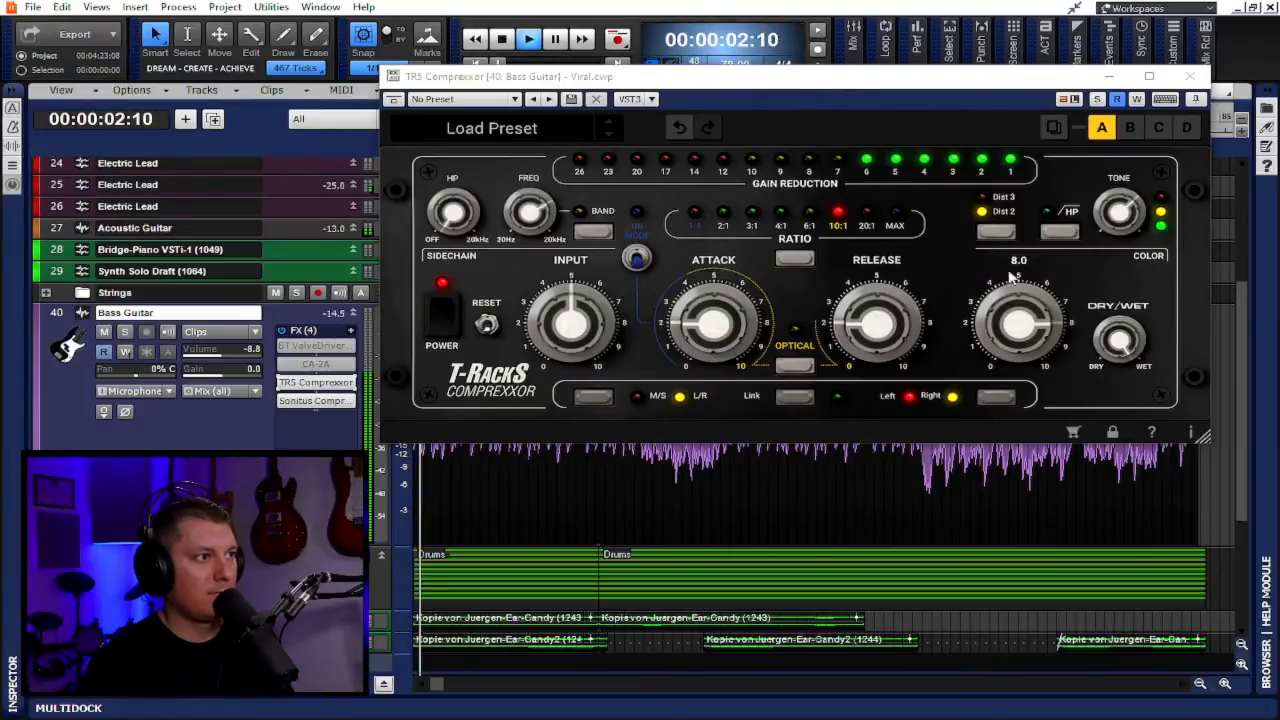
{"action": "left_click_drag", "start_coordinate": [1012, 277], "coordinate": [1020, 340]}
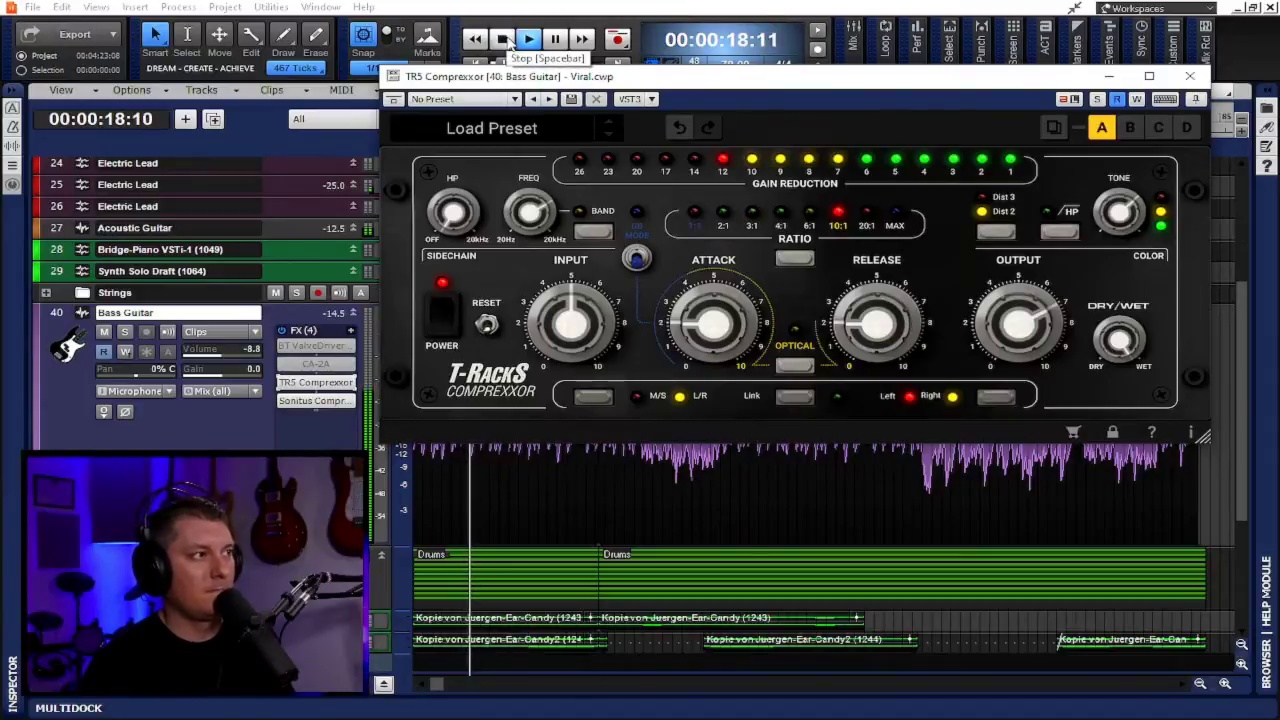
{"action": "left_click", "coordinate": [506, 39]}
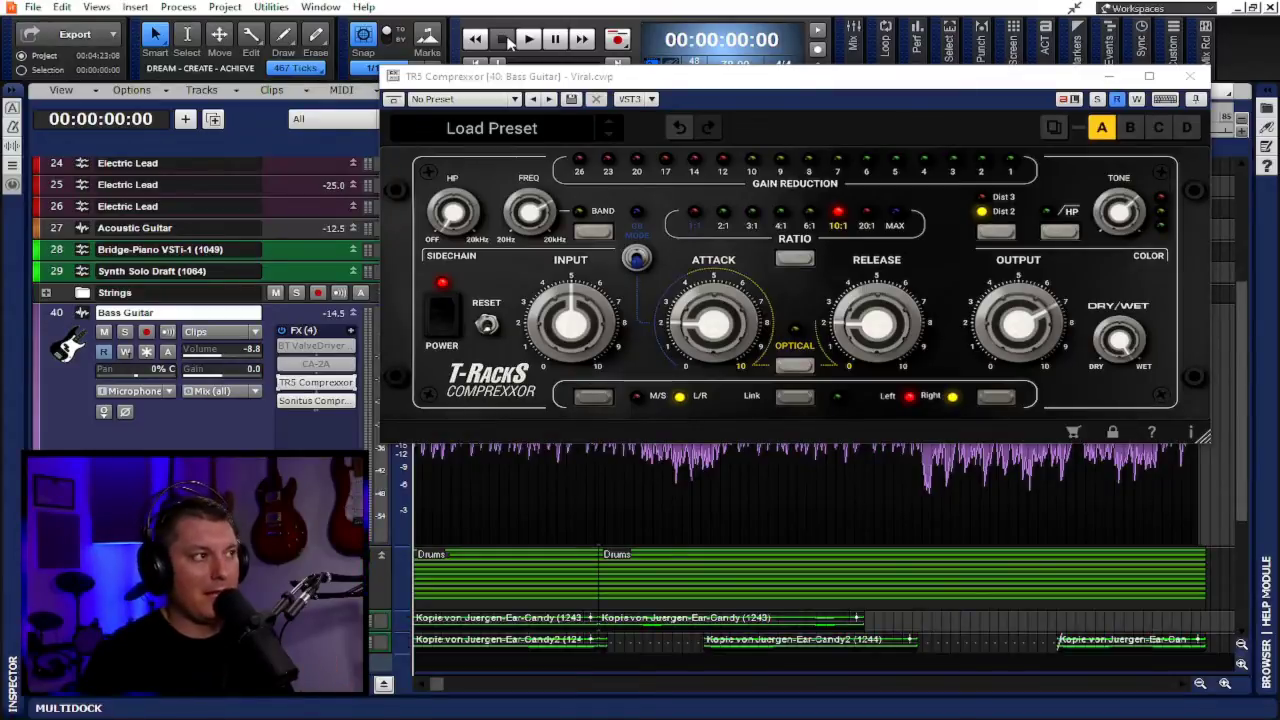
Step: Try different Dry/Wet blends on the Comprexxor and return the mix to 100% wet
{"action": "mouse_move", "coordinate": [1050, 337]}
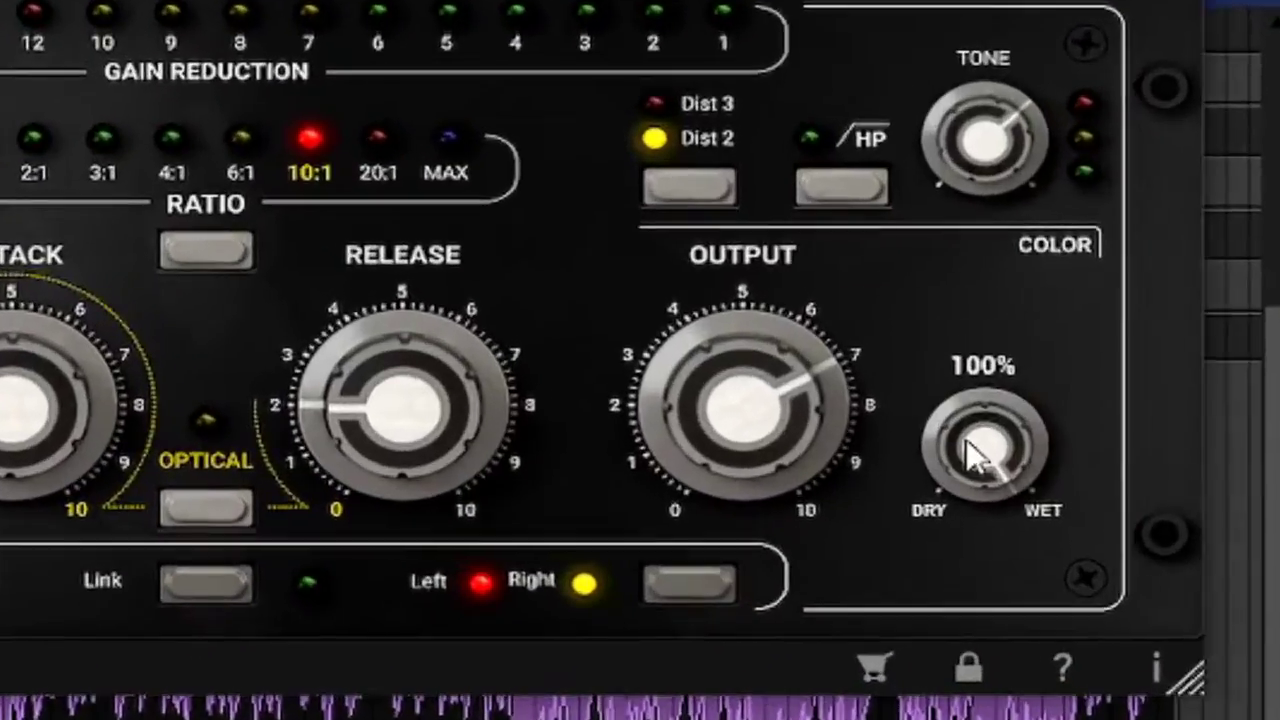
{"action": "left_click_drag", "start_coordinate": [975, 455], "coordinate": [940, 240]}
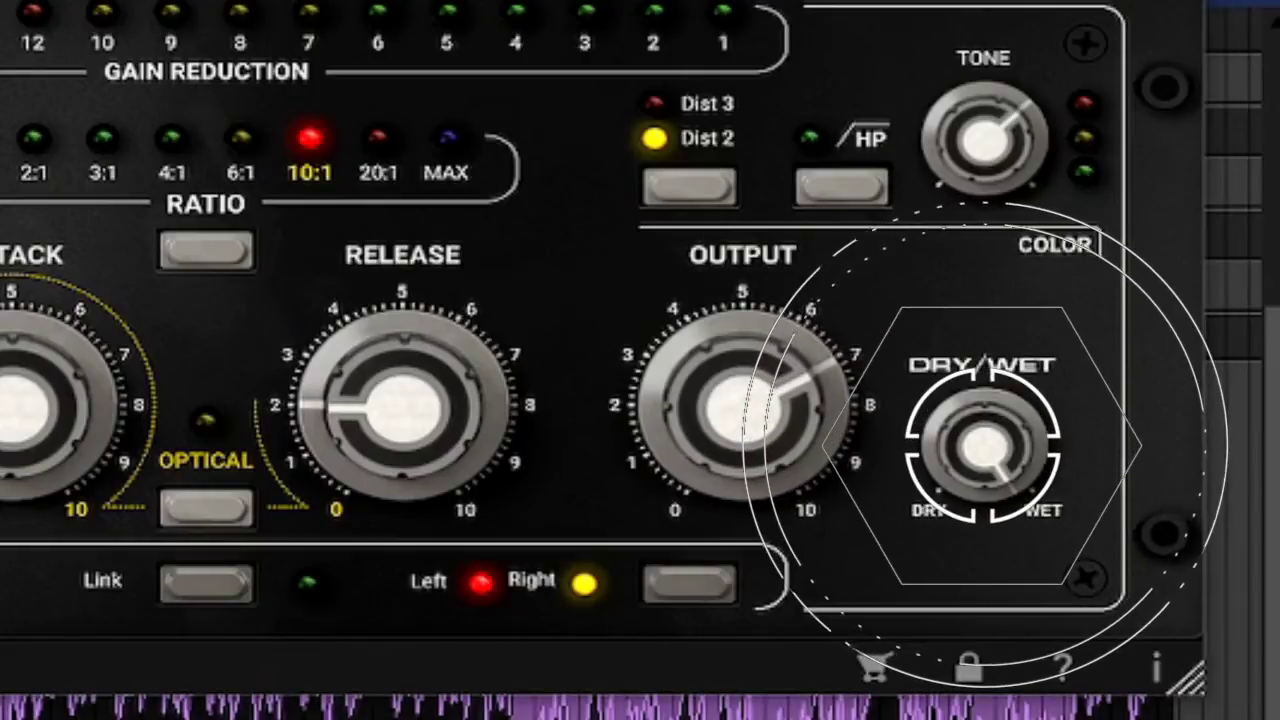
{"action": "mouse_move", "coordinate": [972, 443]}
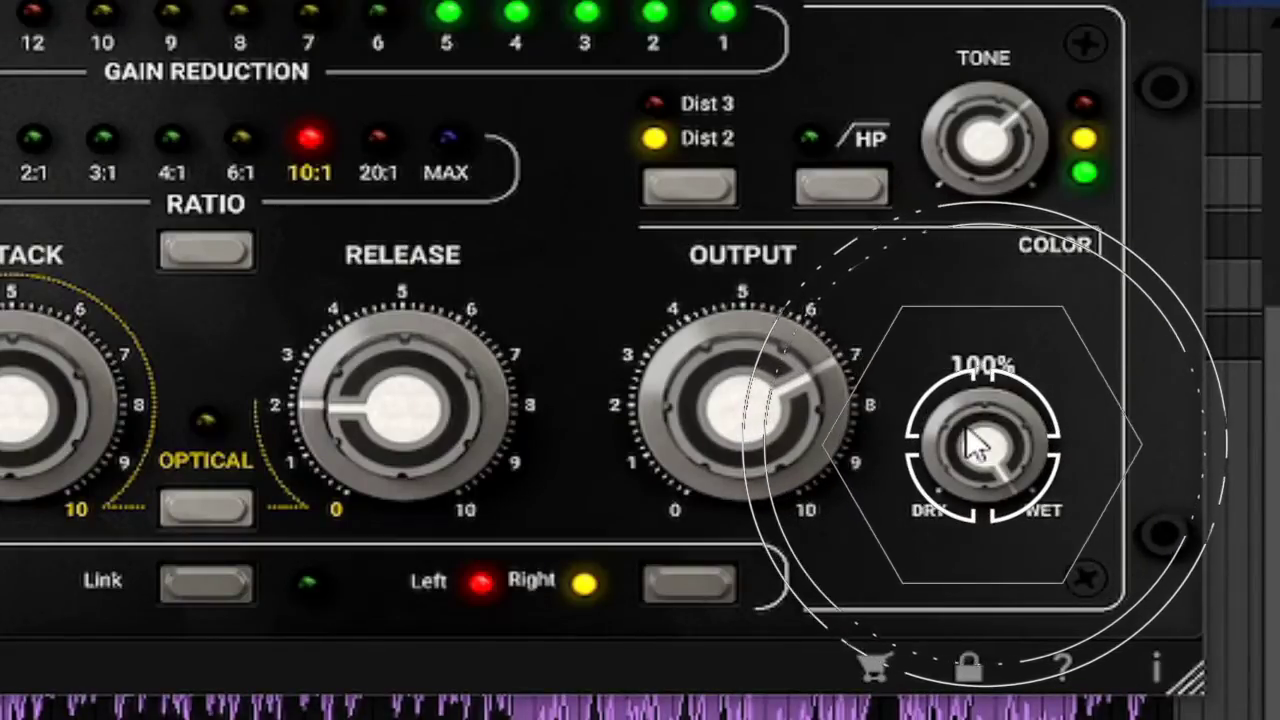
{"action": "left_click_drag", "start_coordinate": [972, 443], "coordinate": [885, 392]}
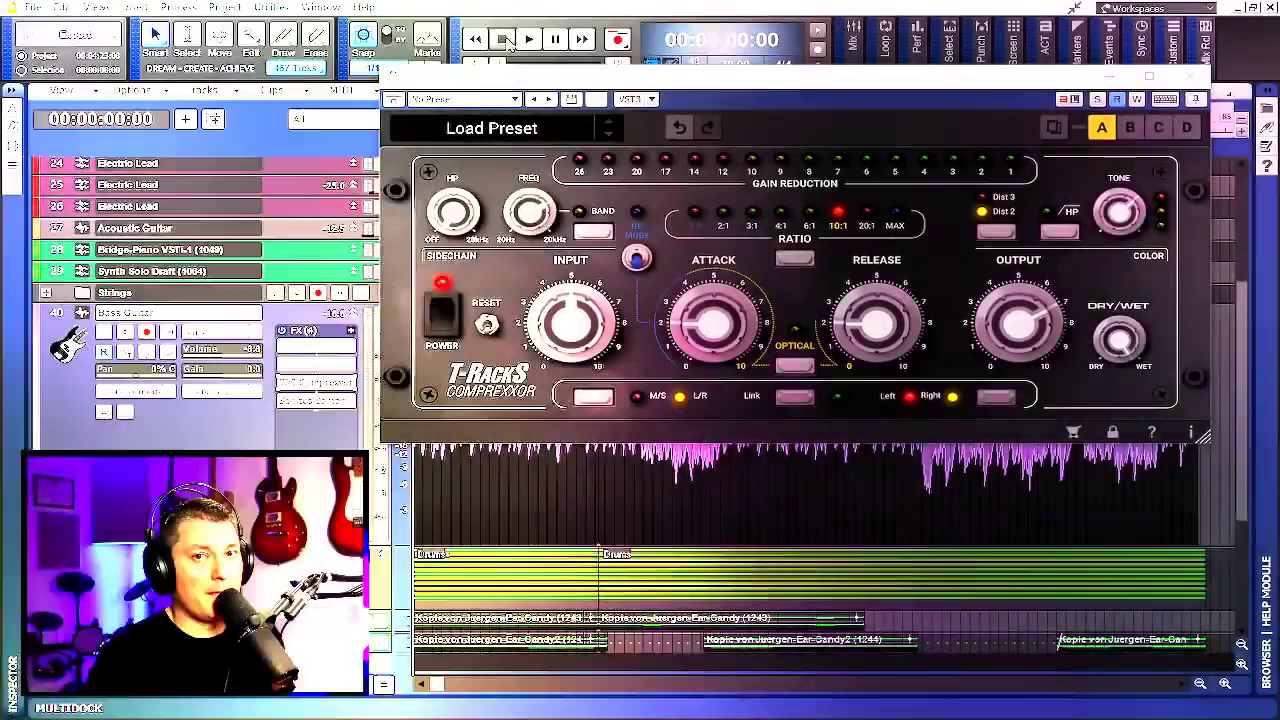
Step: Look through the Comprexxor's preset list from 808 Enhancer to WolstenBass without loading one
{"action": "left_click", "coordinate": [525, 133]}
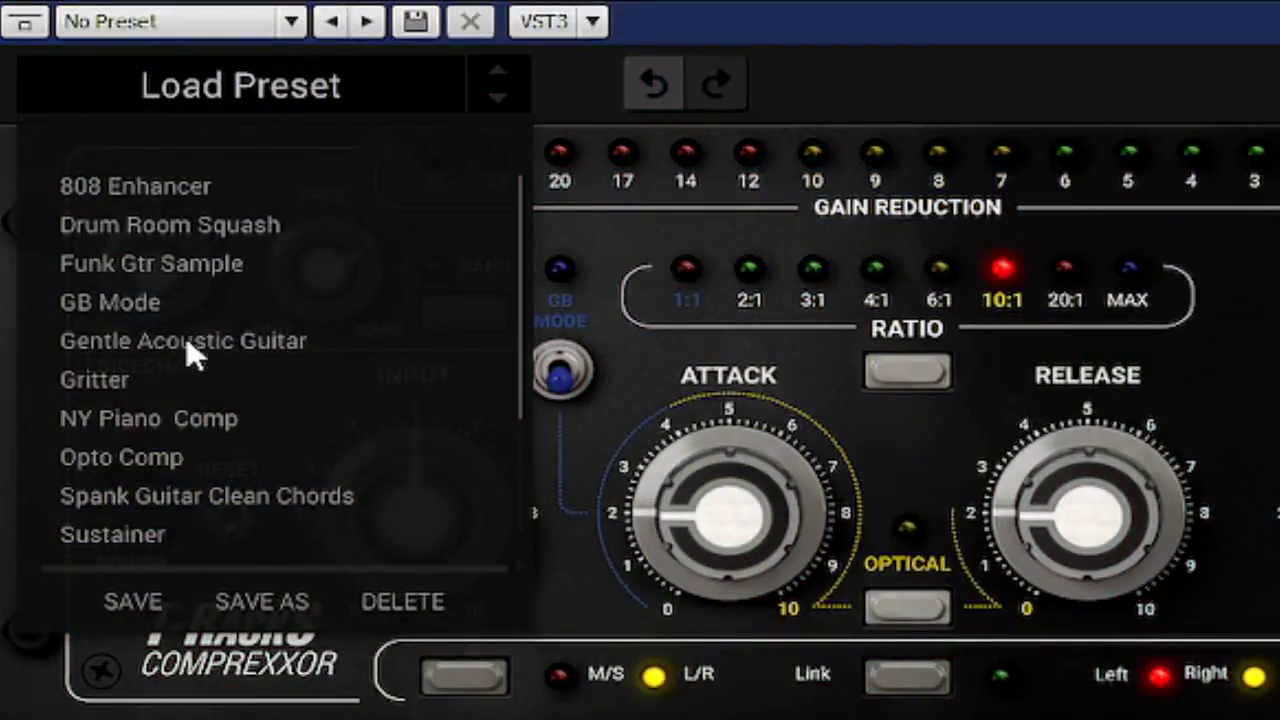
{"action": "scroll", "coordinate": [186, 345], "scroll_direction": "down", "scroll_amount": 3}
{"action": "scroll", "coordinate": [188, 355], "scroll_direction": "down", "scroll_amount": 2}
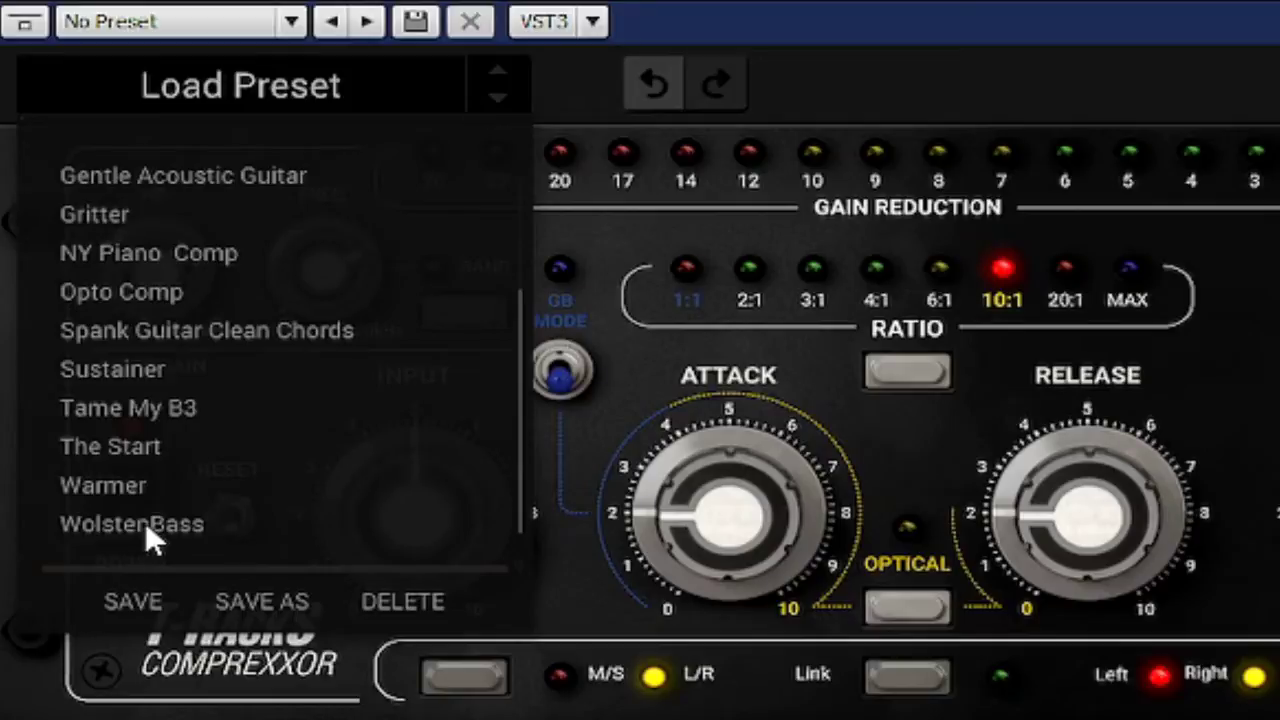
{"action": "left_click", "coordinate": [900, 70]}
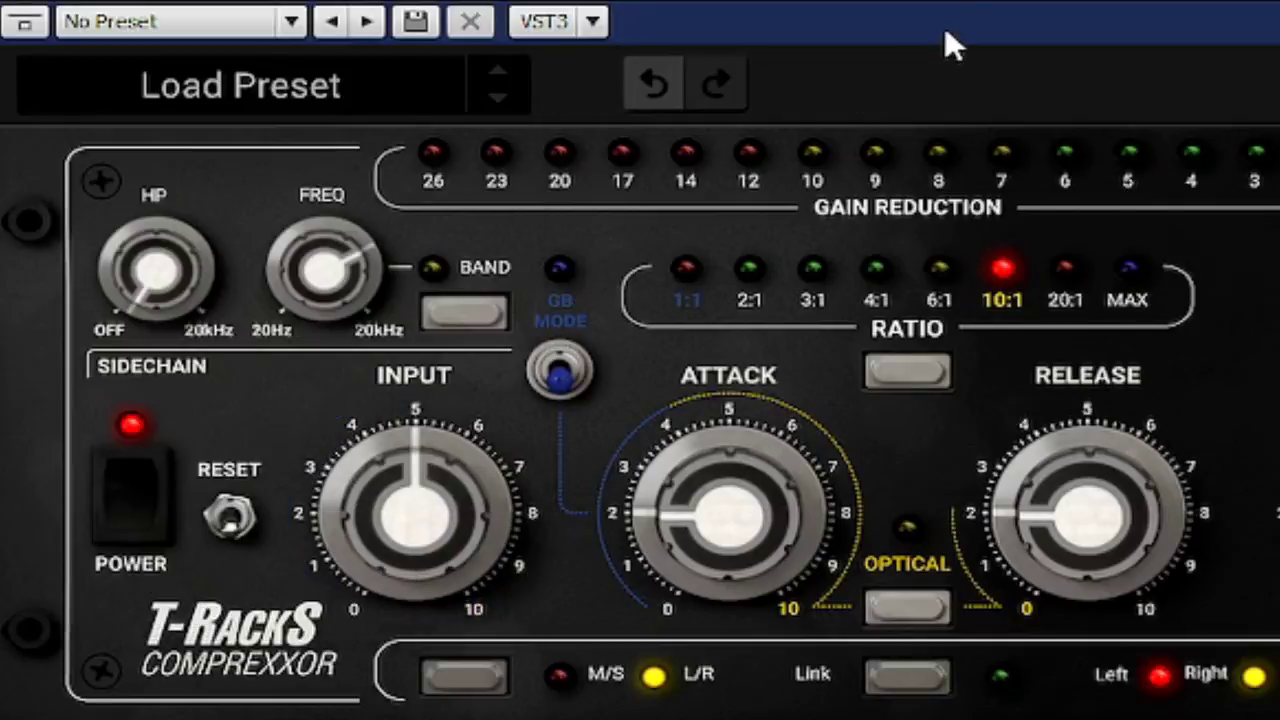
Step: Save the current Comprexxor settings as a new preset named HSS BASS in the Comprexxor folder
{"action": "left_click", "coordinate": [409, 90]}
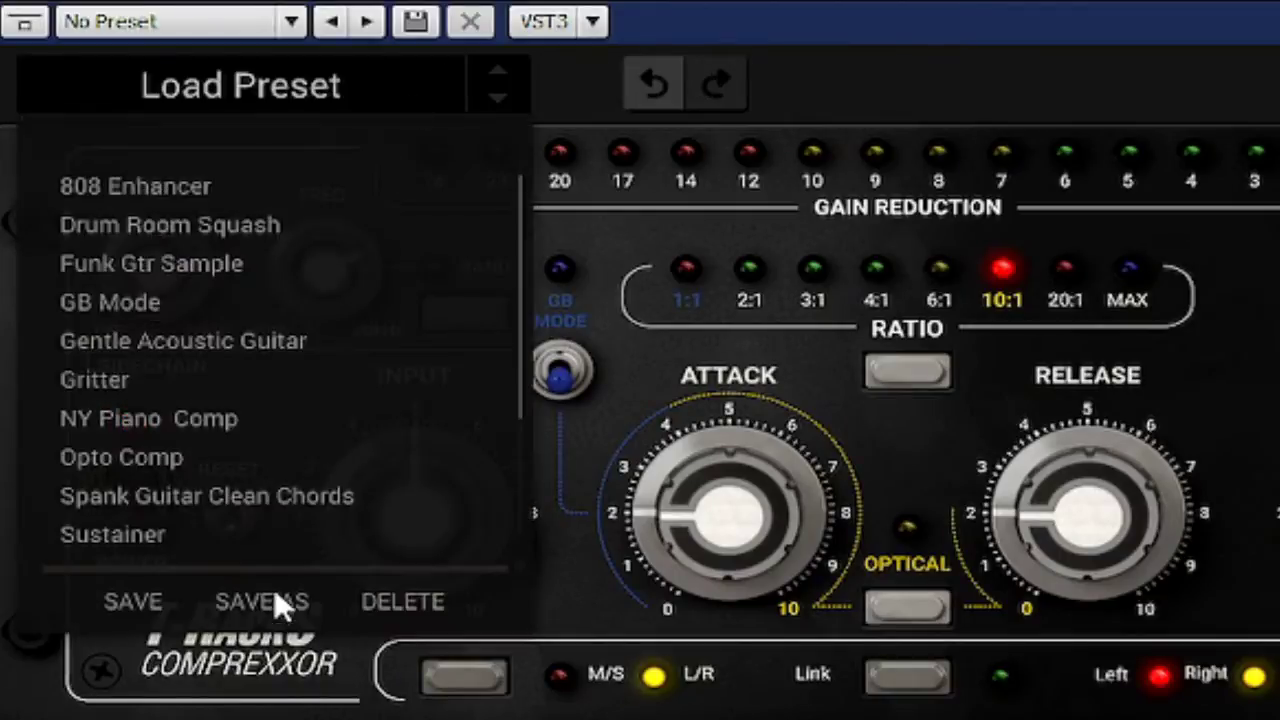
{"action": "left_click", "coordinate": [270, 601]}
{"action": "type", "text": "HSS BASS"}
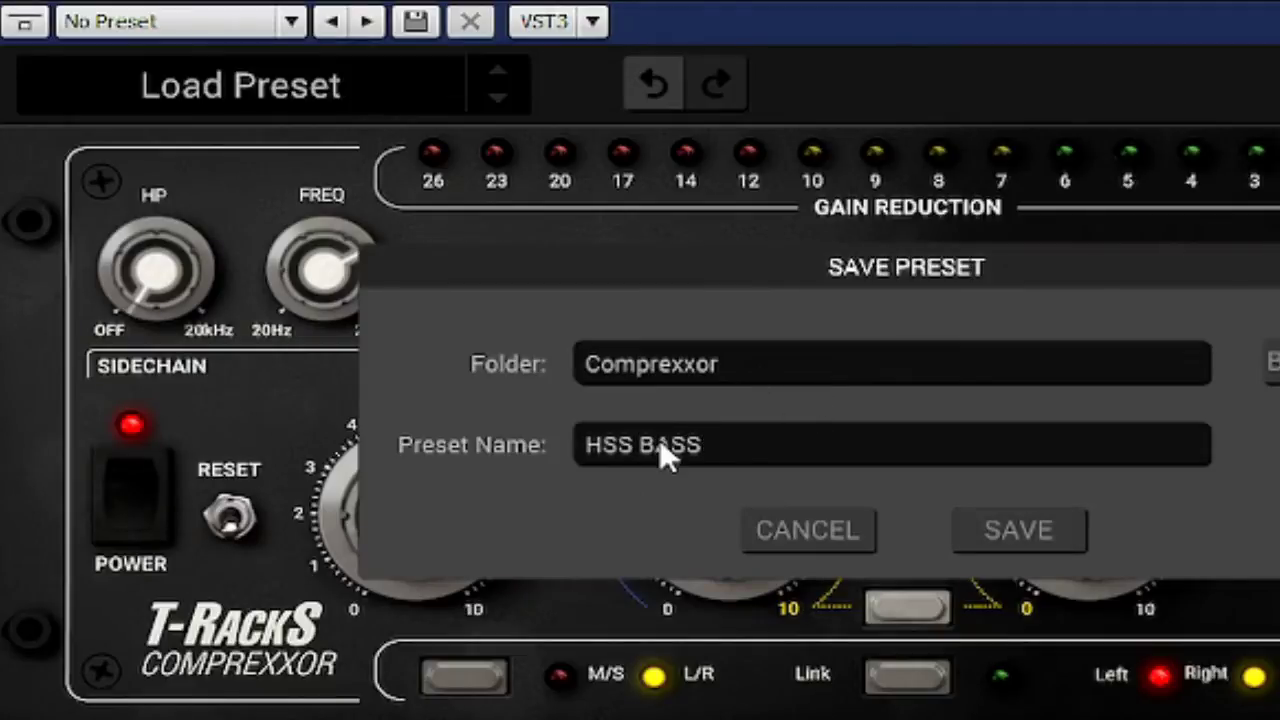
{"action": "left_click", "coordinate": [1019, 531]}
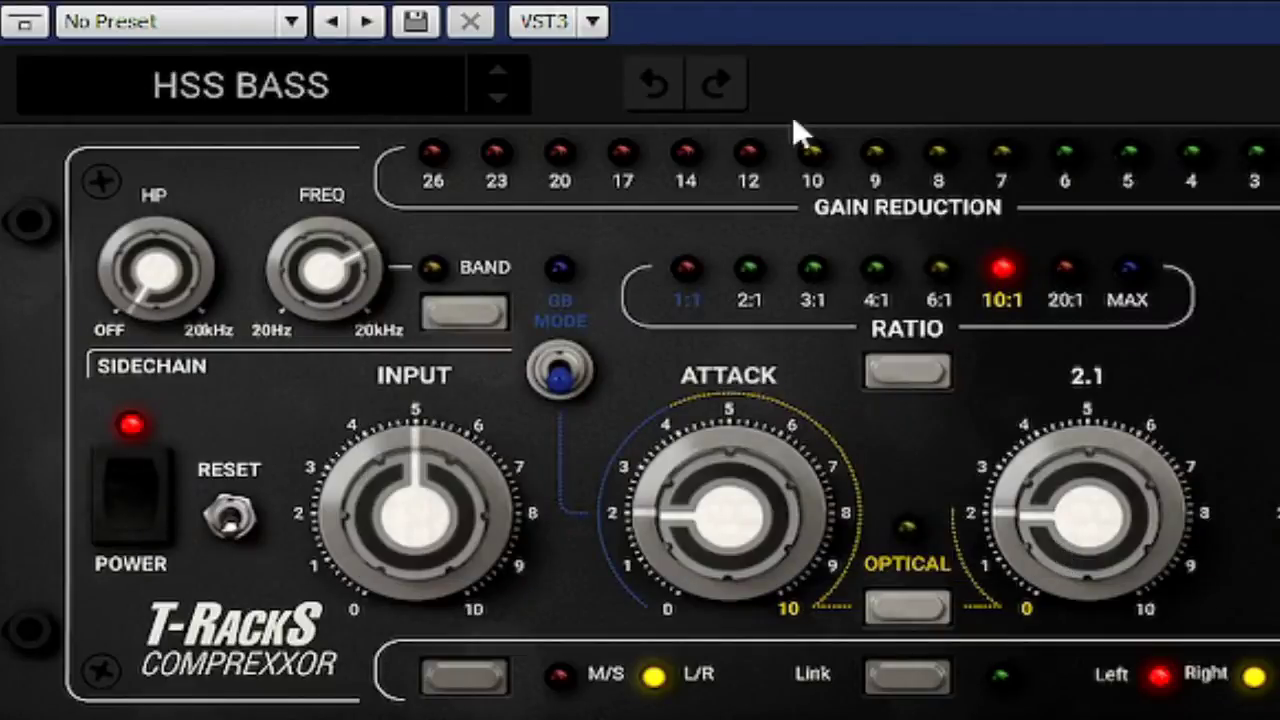
Step: Load the WolstenBass preset in the Comprexxor and close the preset list
{"action": "left_click", "coordinate": [387, 88]}
{"action": "scroll", "coordinate": [186, 357], "scroll_direction": "down", "scroll_amount": 3}
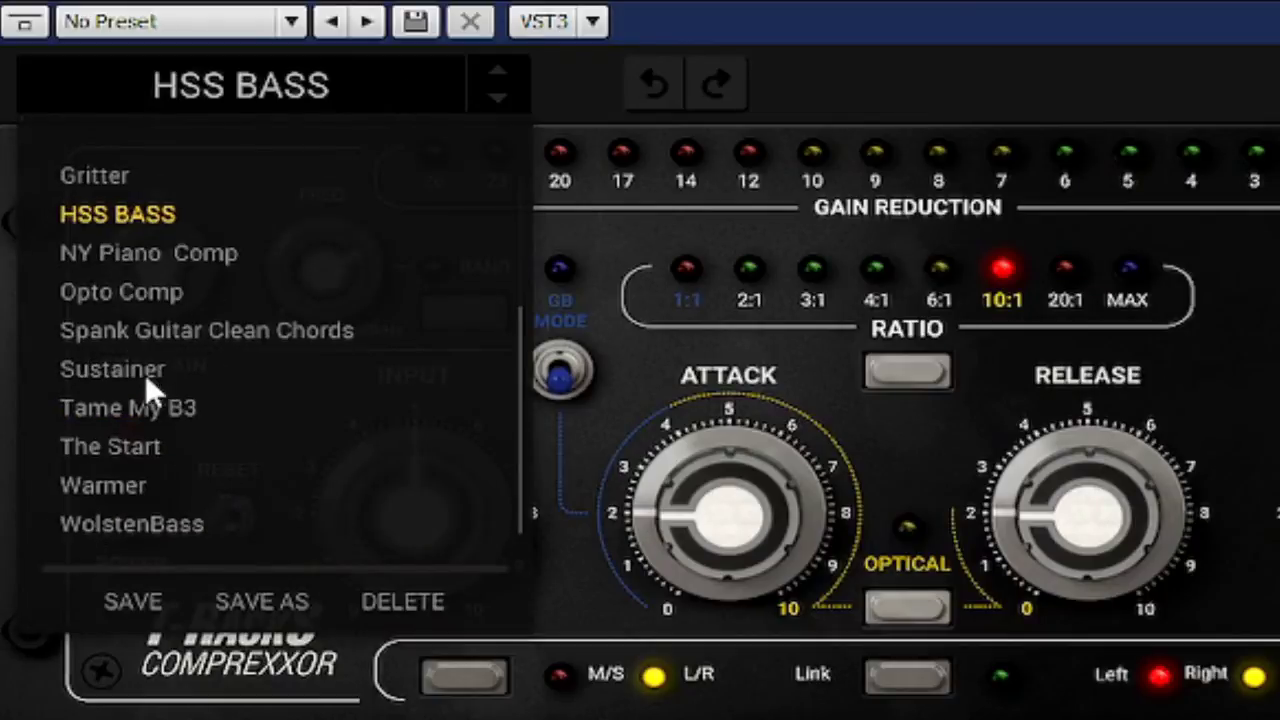
{"action": "left_click", "coordinate": [147, 521]}
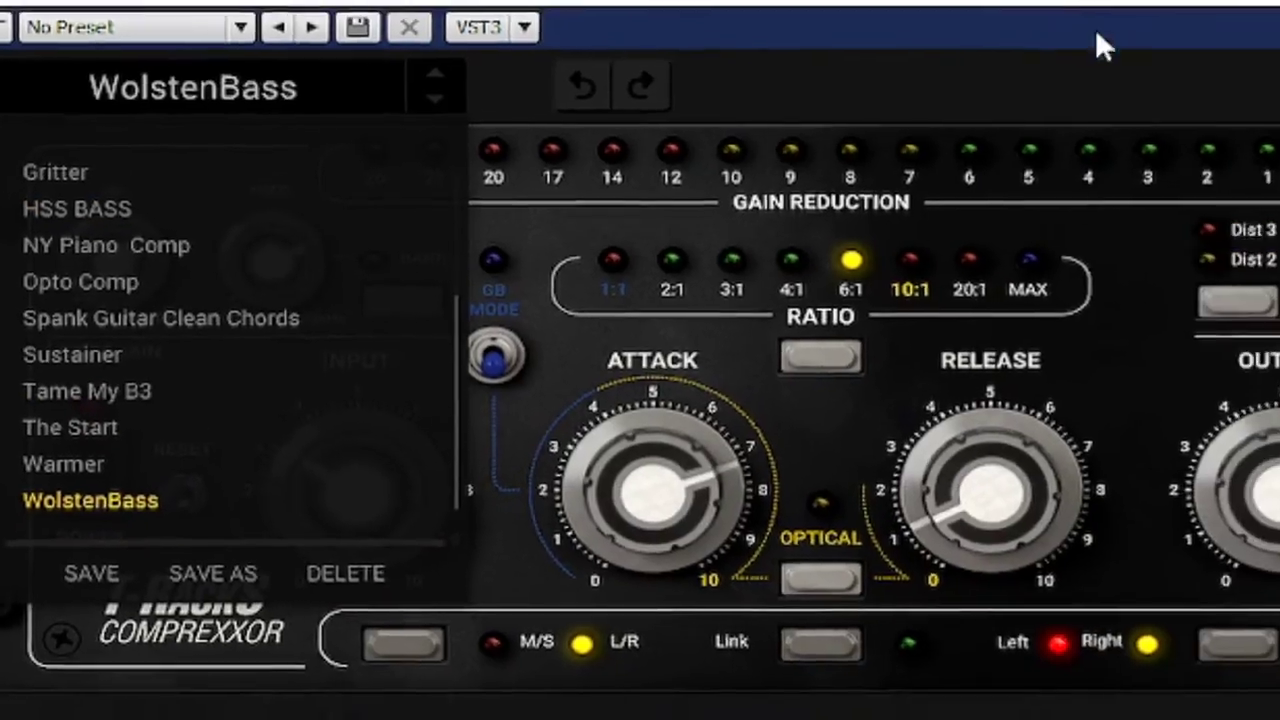
{"action": "left_click", "coordinate": [1179, 16]}
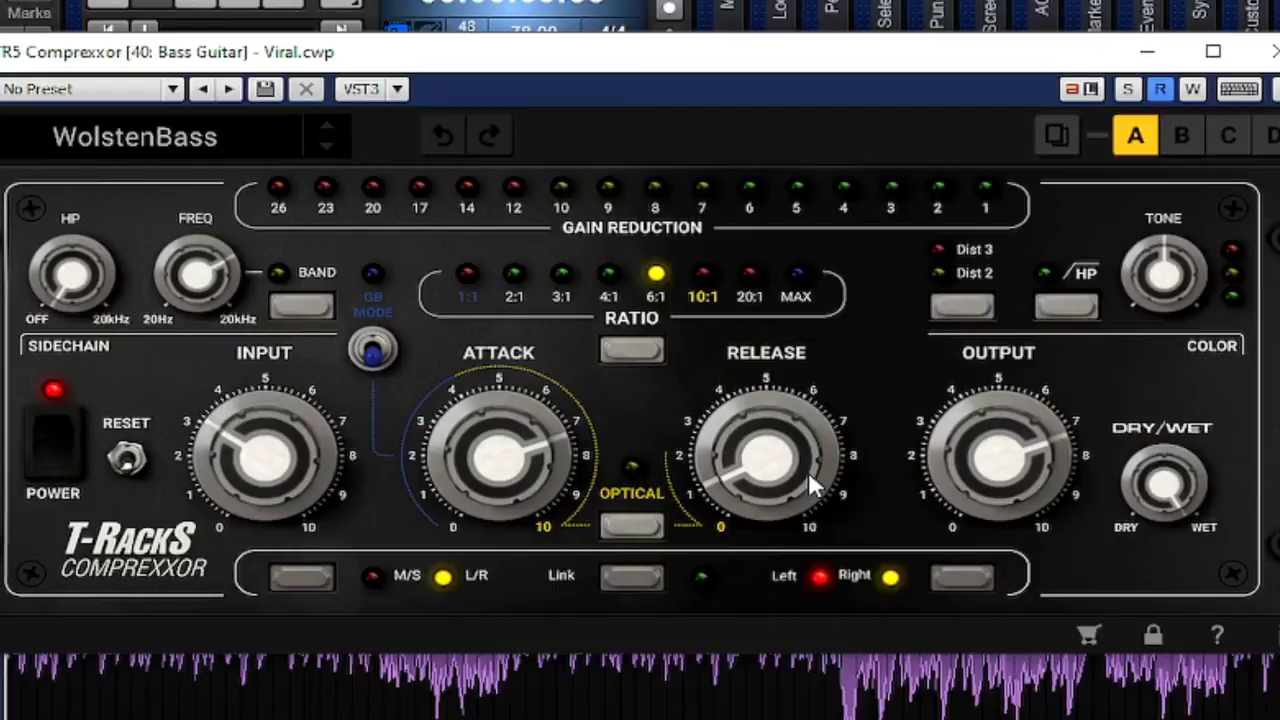
Step: Play the song, try the Comprexxor's Output at 6.1, and bring it up to 7.2
{"action": "left_click", "coordinate": [198, 4]}
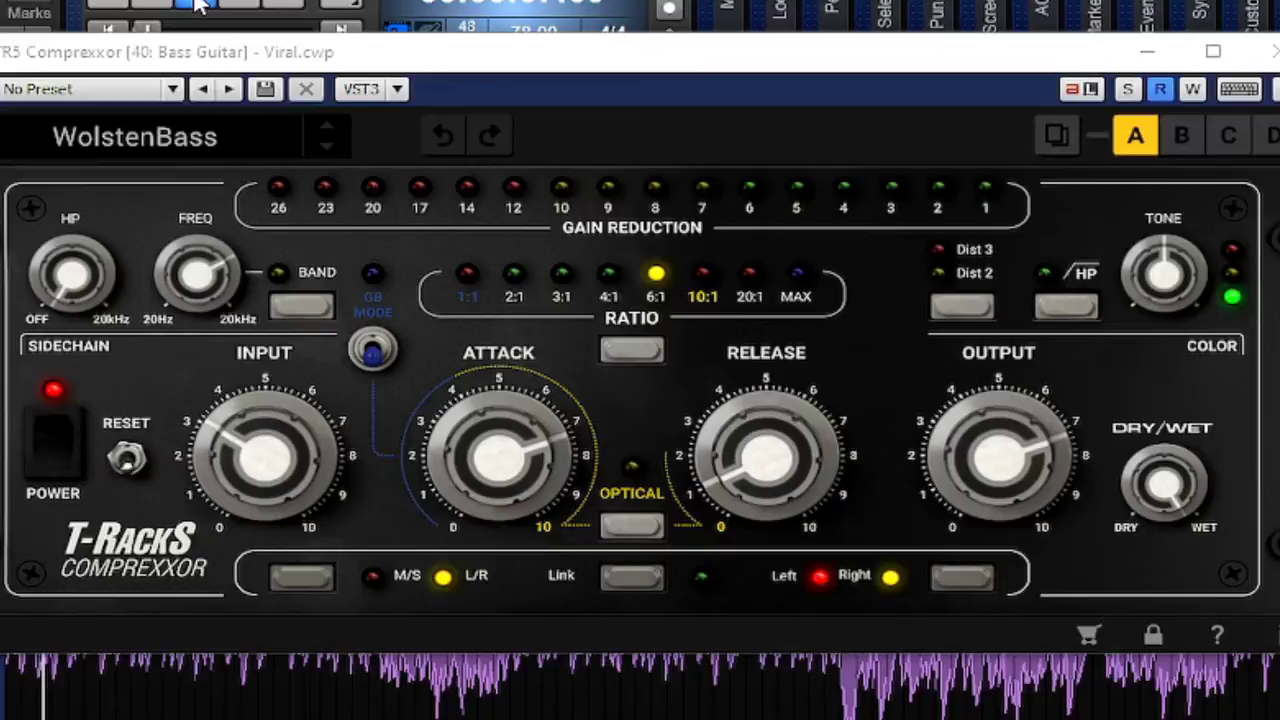
{"action": "left_click_drag", "start_coordinate": [940, 453], "coordinate": [980, 487]}
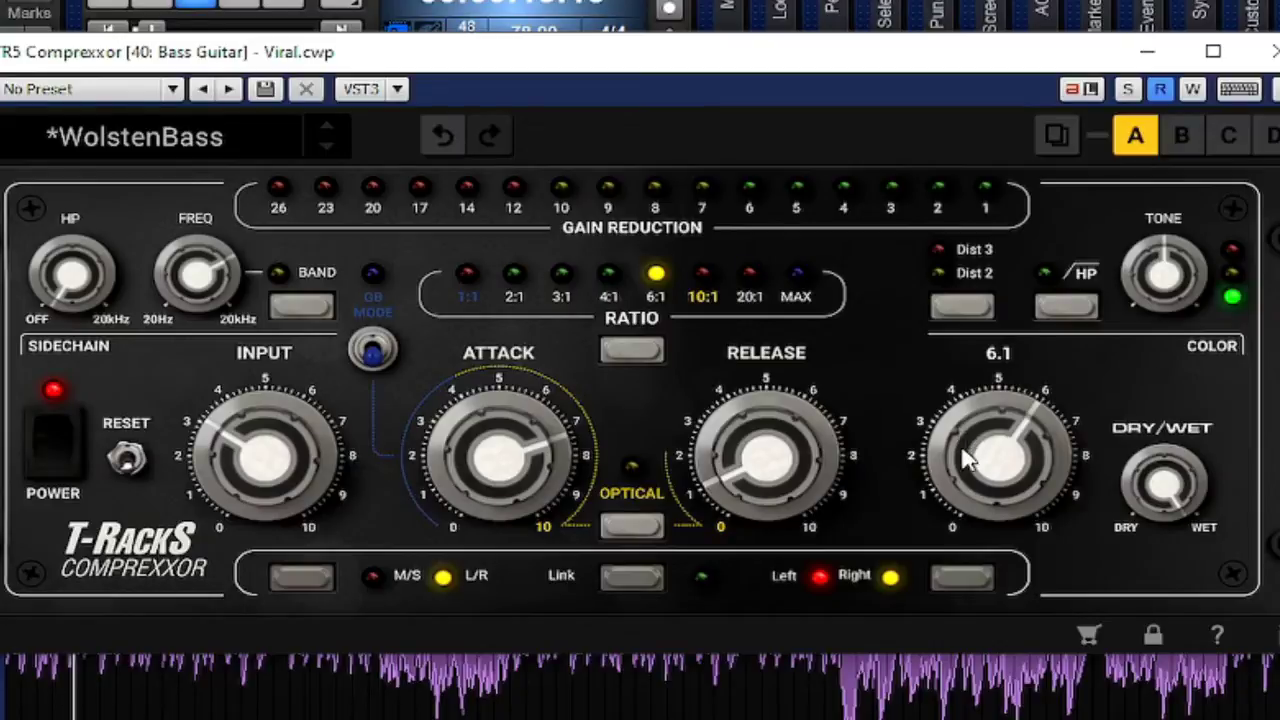
{"action": "left_click_drag", "start_coordinate": [960, 452], "coordinate": [960, 427]}
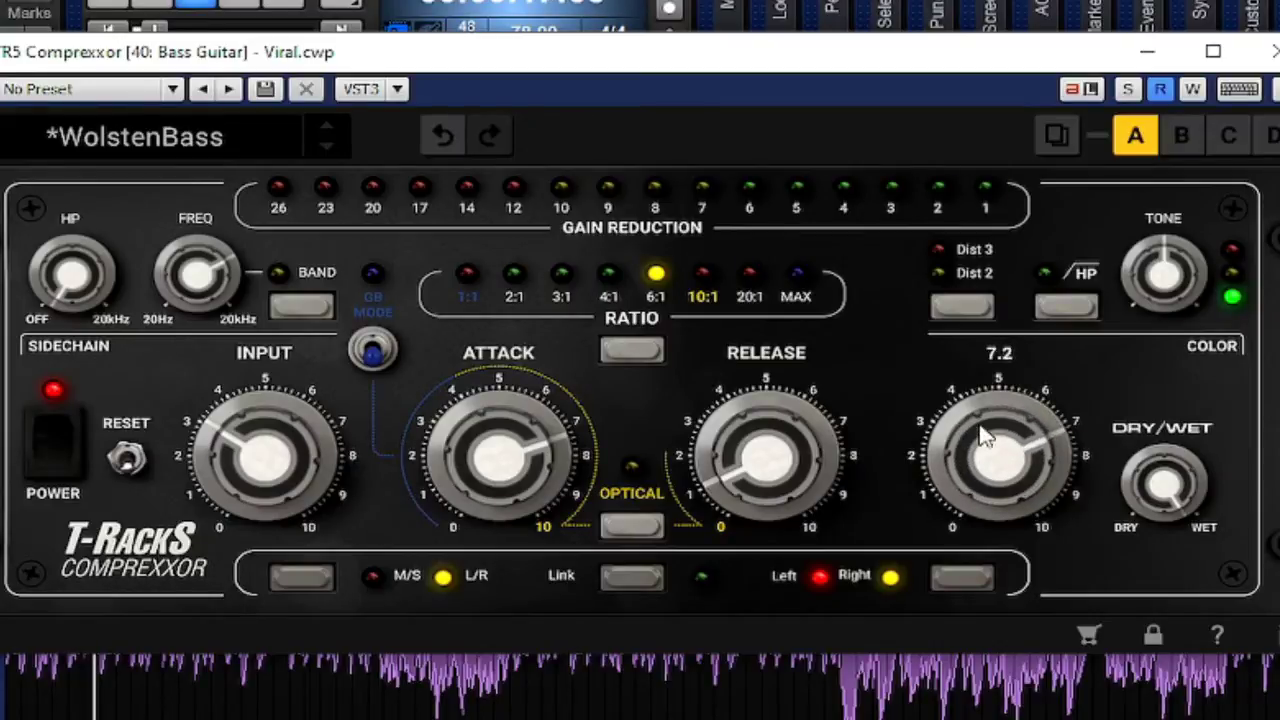
Step: Compare the Dist 2 and Dist 3 distortion modes during playback, stop the song, and switch the distortion off
{"action": "left_click", "coordinate": [963, 307]}
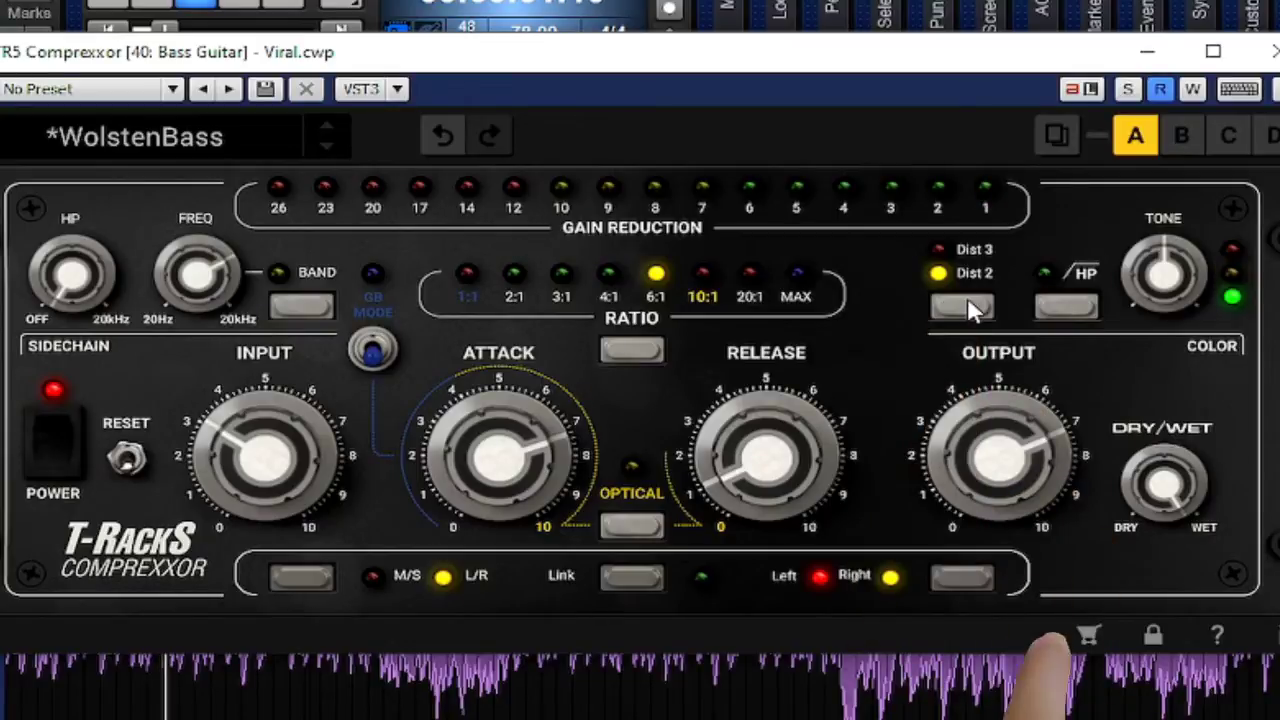
{"action": "left_click", "coordinate": [963, 307]}
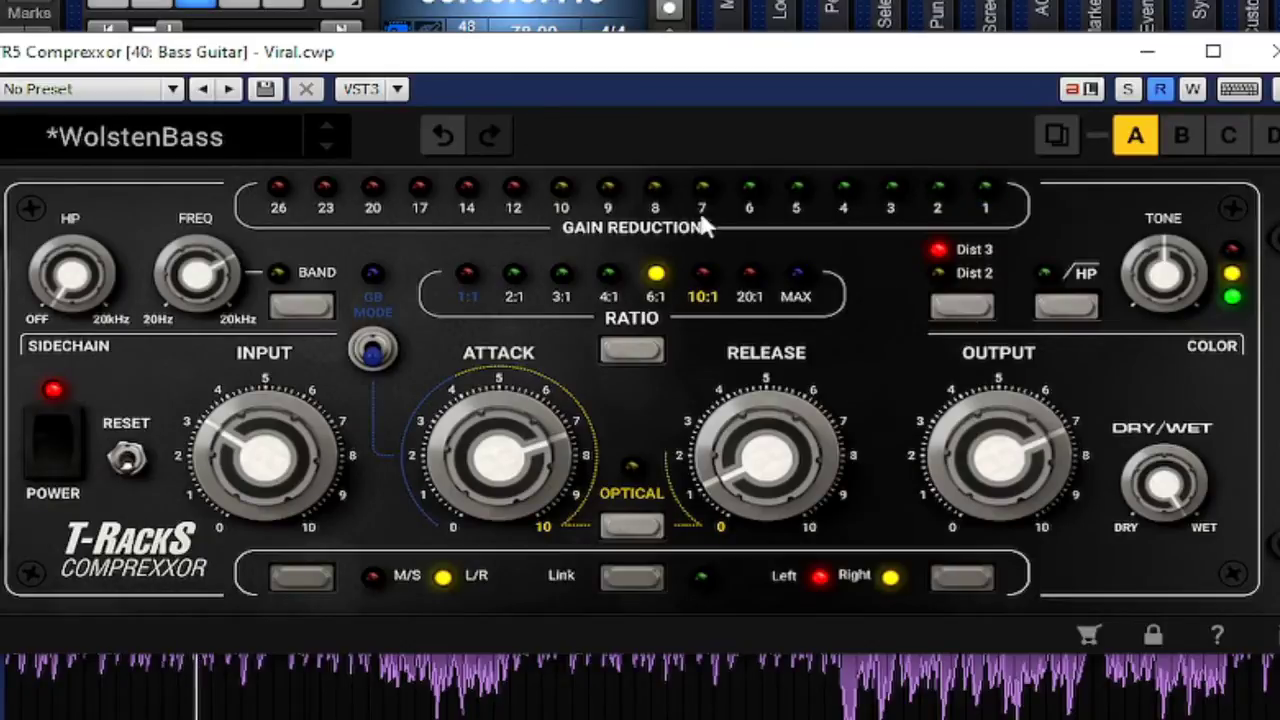
{"action": "left_click", "coordinate": [158, 6]}
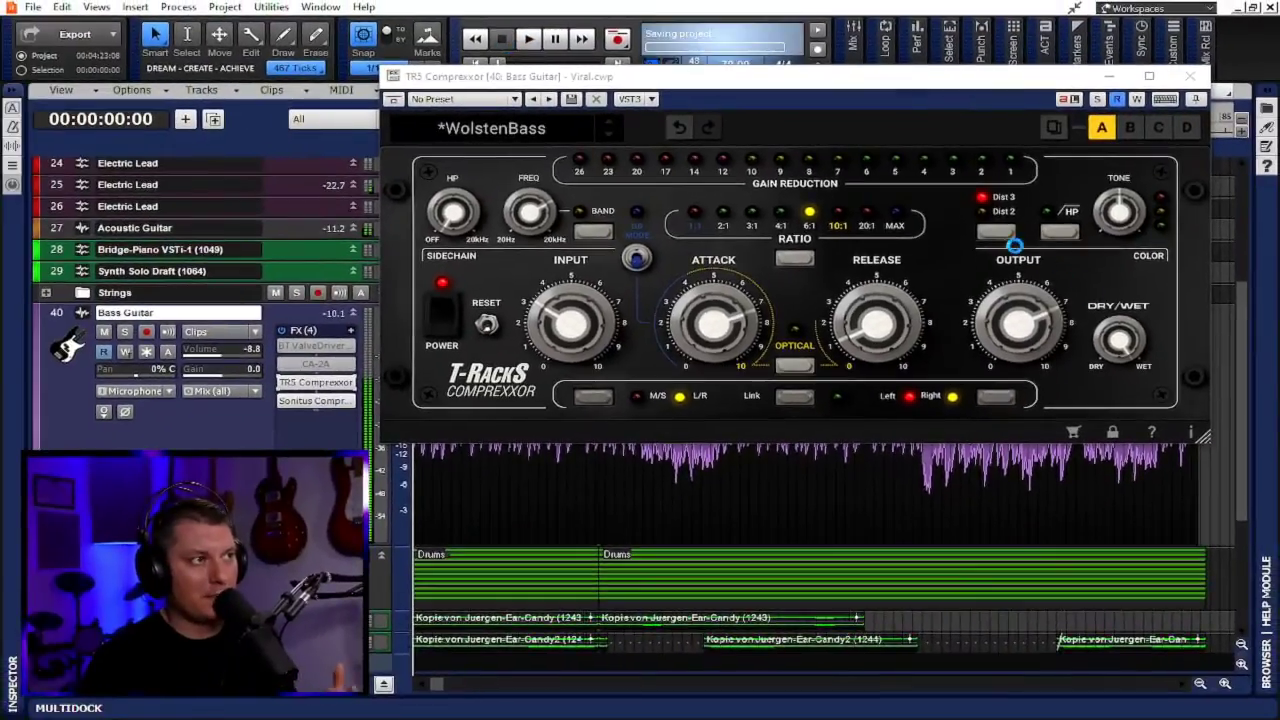
{"action": "left_click", "coordinate": [1001, 232]}
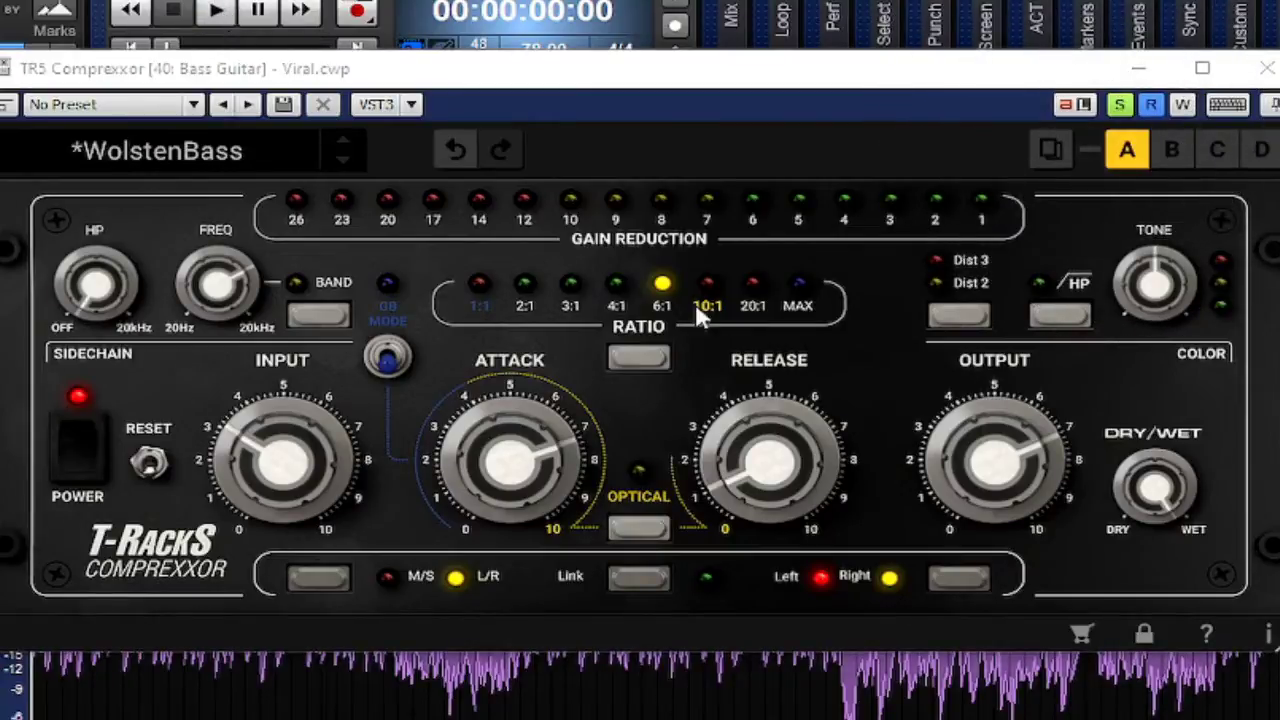
Step: Restart playback, audition the Comprexxor's Dist 2 mode, and set the distortion to Dist 3
{"action": "key", "text": "space"}
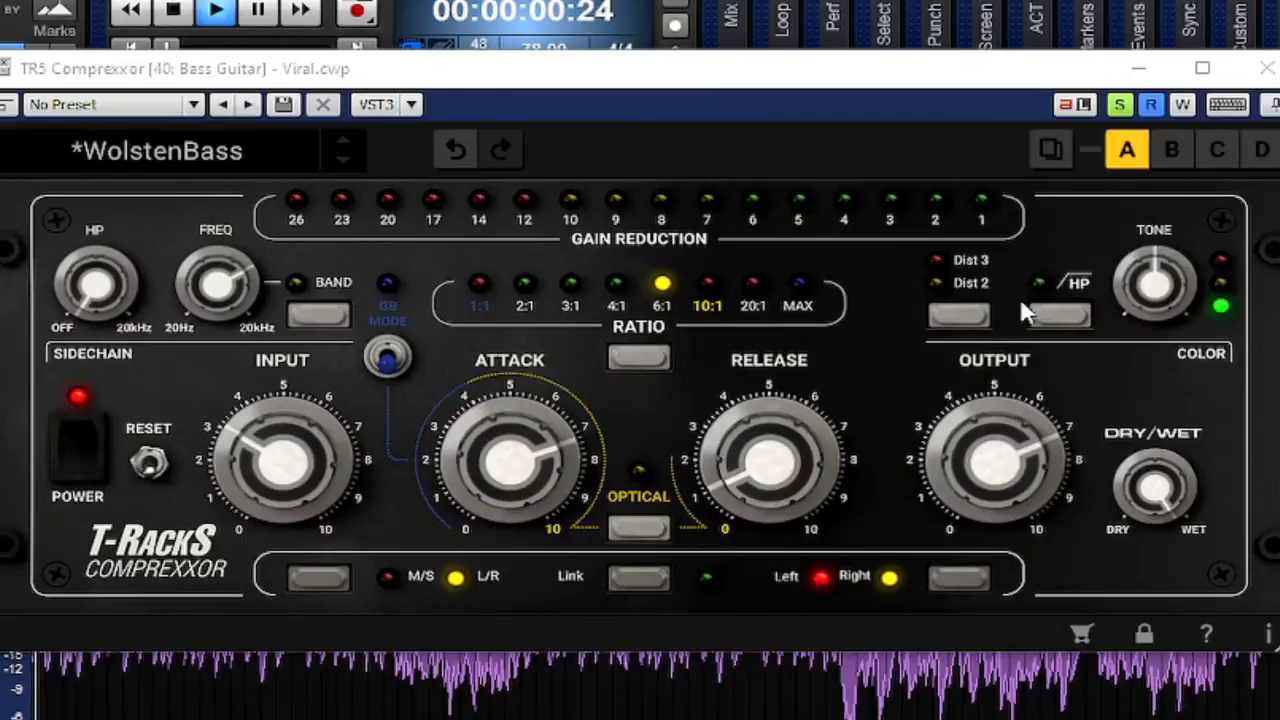
{"action": "left_click", "coordinate": [963, 320]}
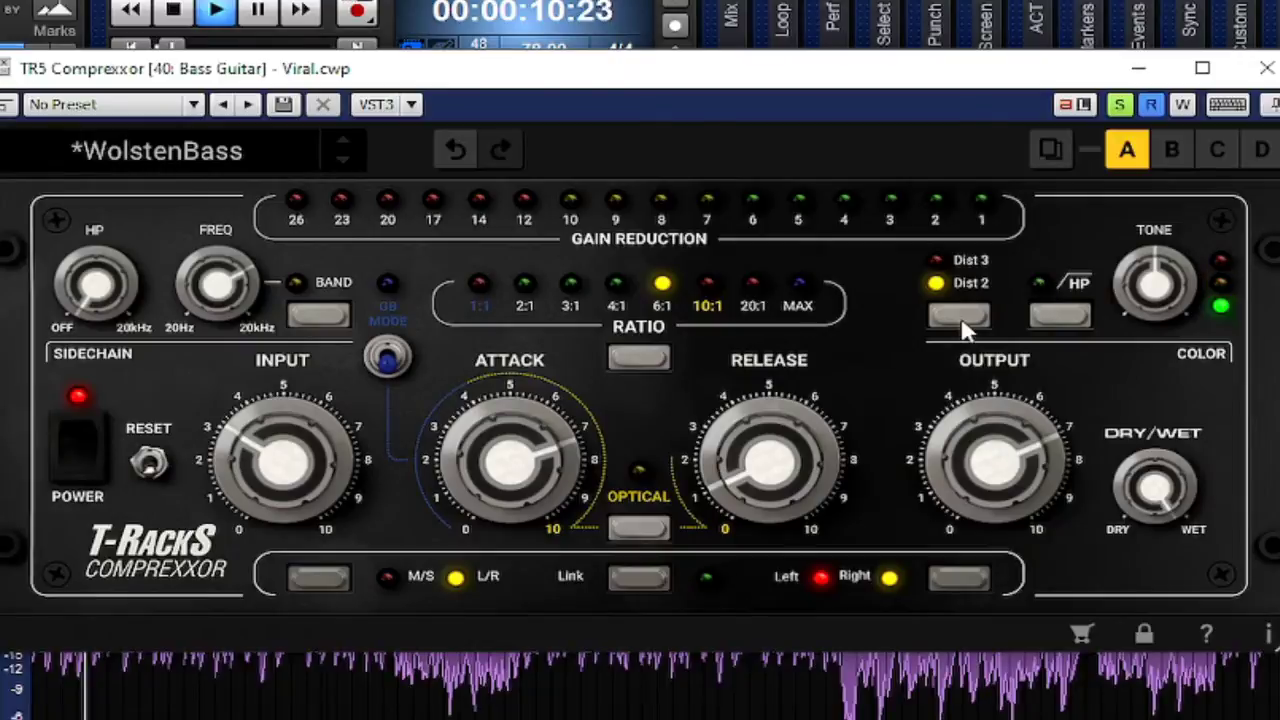
{"action": "left_click", "coordinate": [960, 318]}
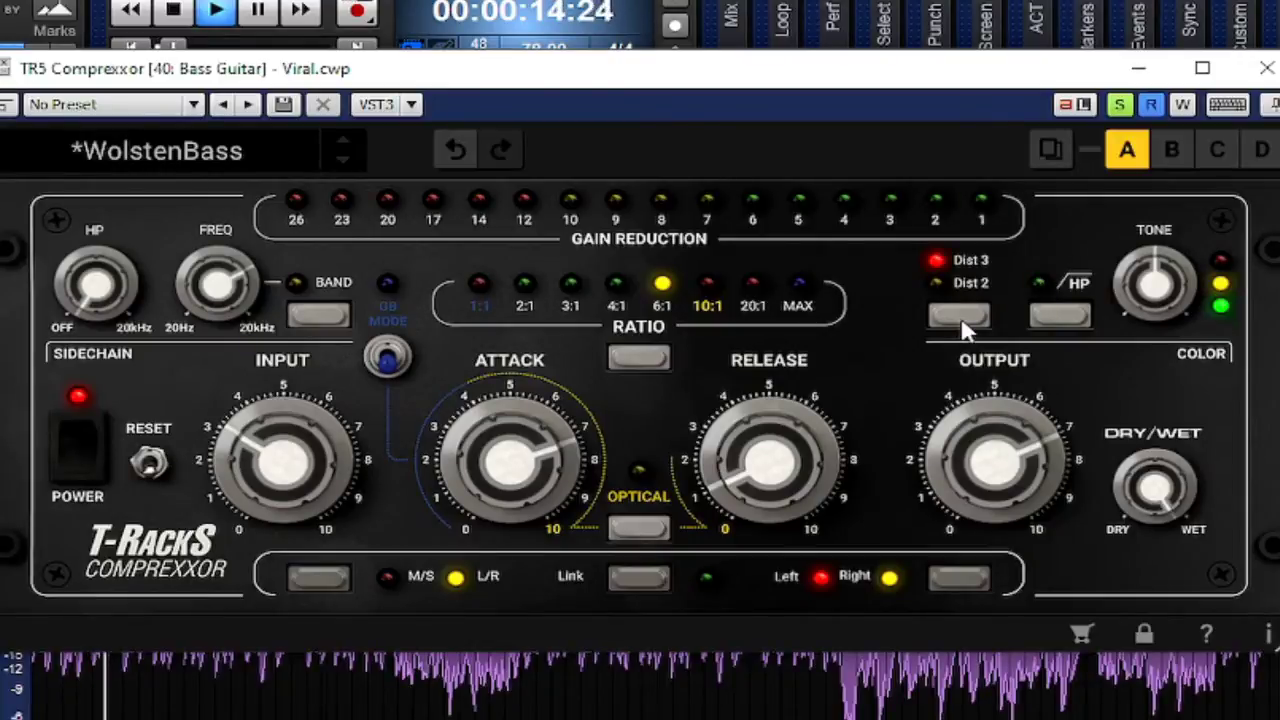
Step: Sweep the Comprexxor's Tone control upward during playback and settle it slightly above center
{"action": "mouse_move", "coordinate": [1150, 308]}
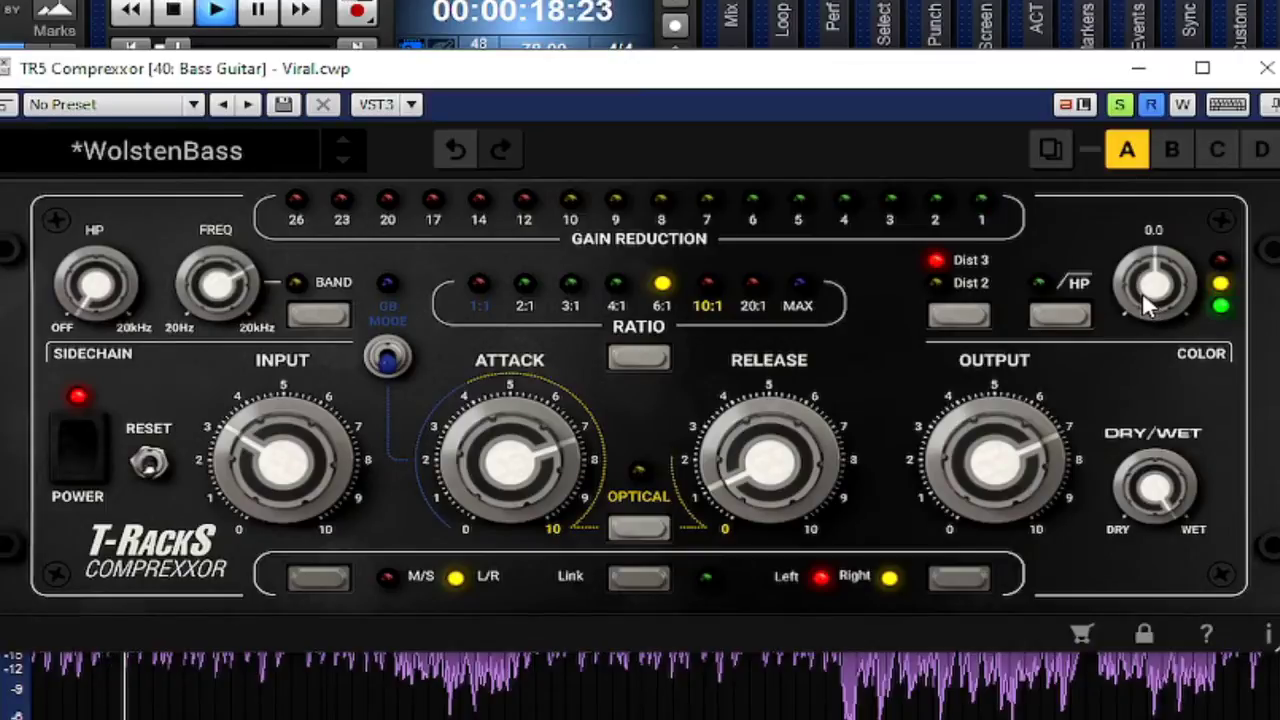
{"action": "left_click_drag", "start_coordinate": [1150, 308], "coordinate": [1106, 256]}
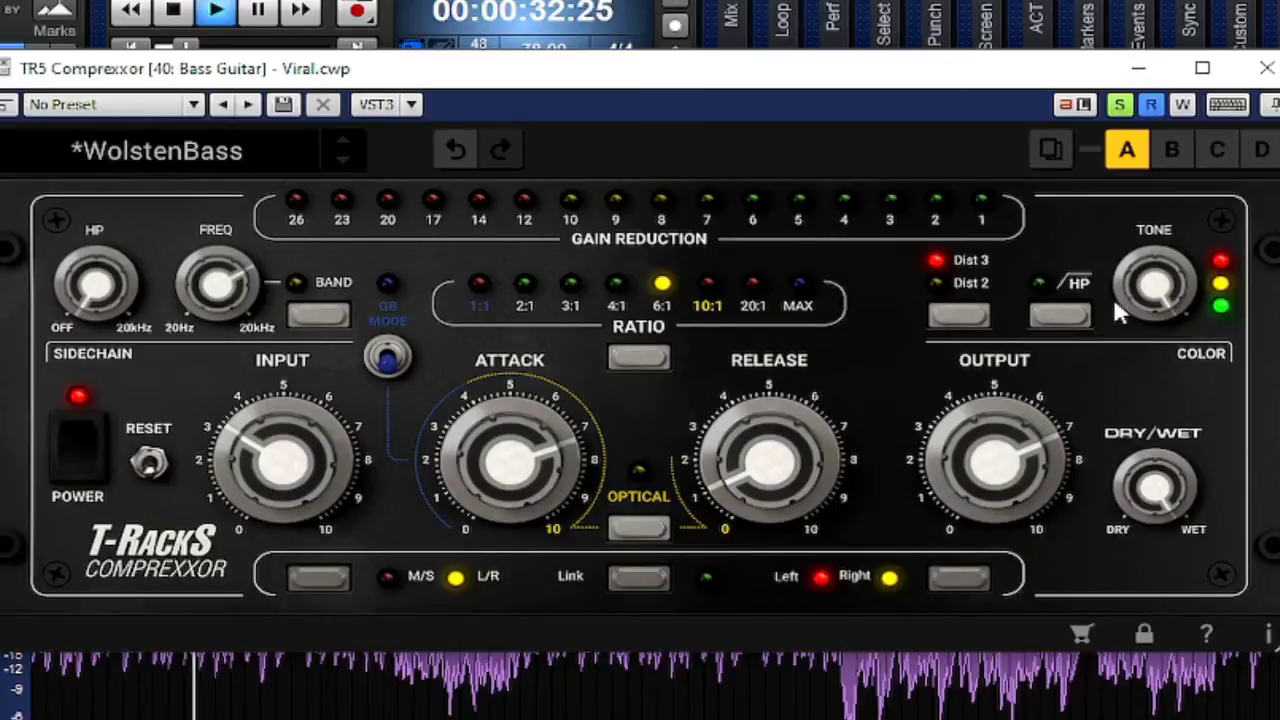
{"action": "left_click_drag", "start_coordinate": [1155, 368], "coordinate": [1157, 429]}
Step: Toggle the Color section's HP filter on and off to compare its effect, leaving it off
{"action": "left_click", "coordinate": [1064, 322]}
{"action": "left_click", "coordinate": [1066, 322]}
{"action": "left_click", "coordinate": [1066, 322]}
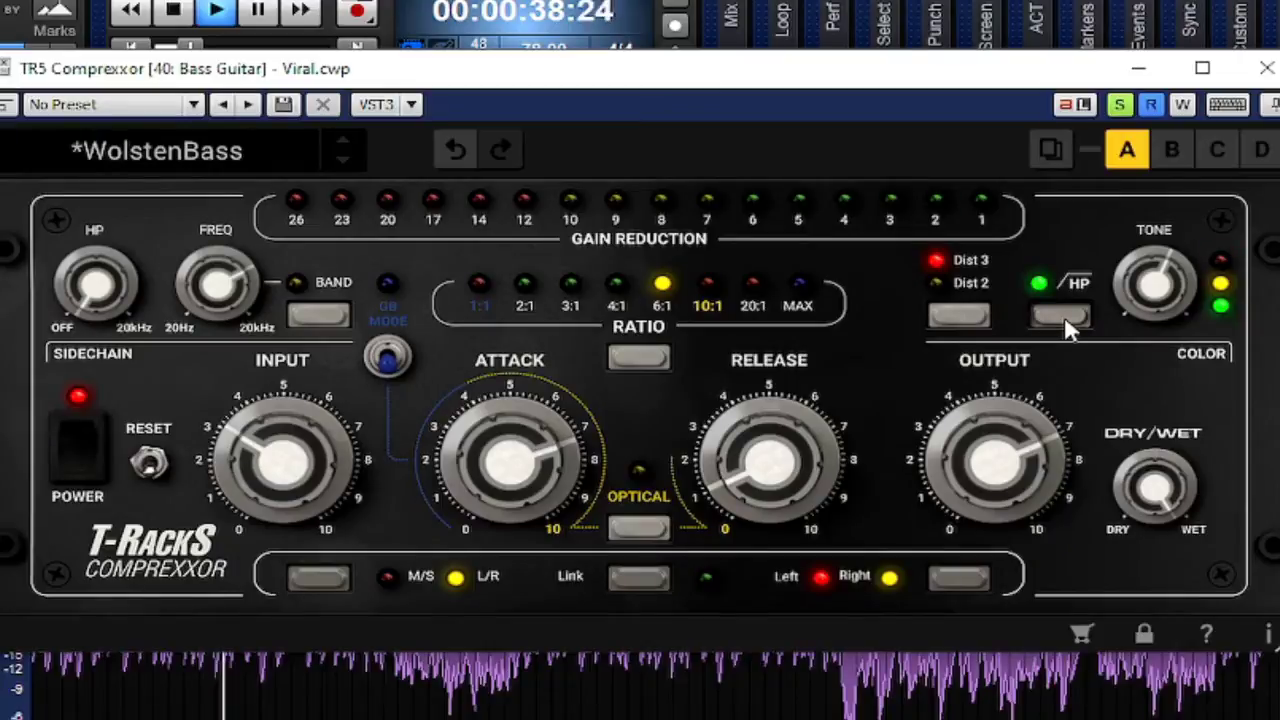
{"action": "left_click", "coordinate": [1064, 322]}
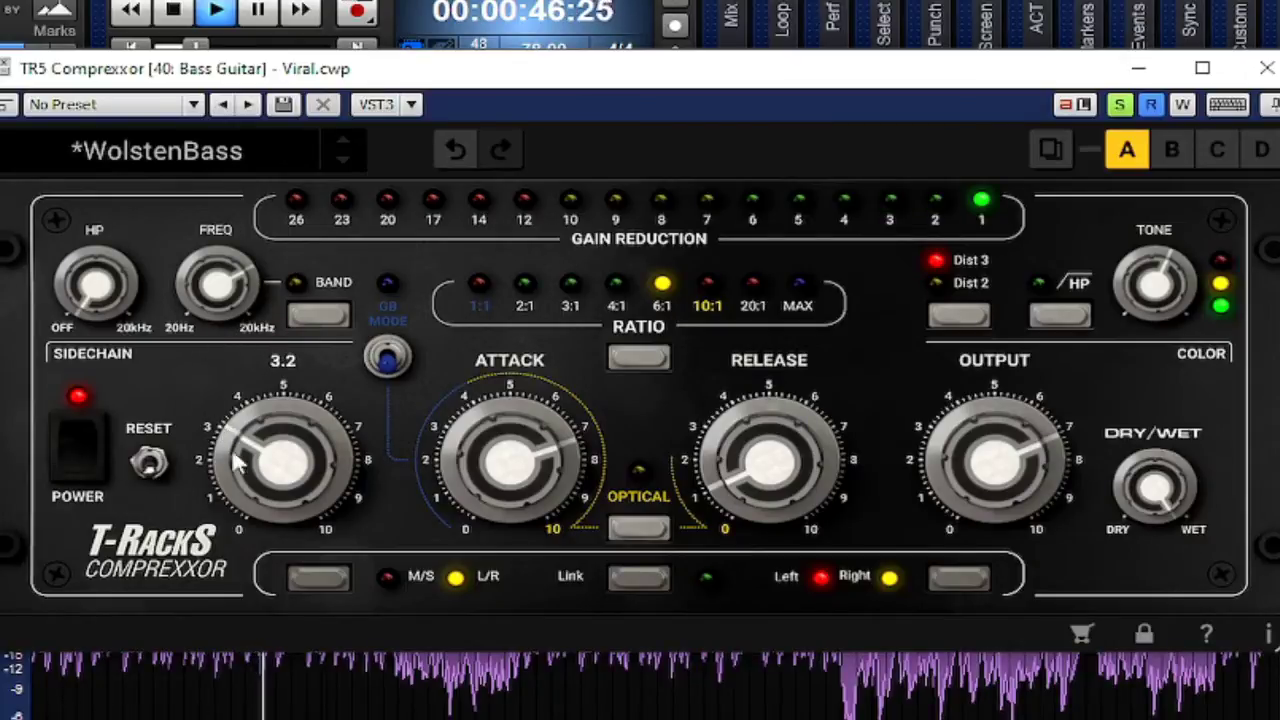
Step: Switch the Comprexxor to Optical mode
{"action": "left_click", "coordinate": [637, 529]}
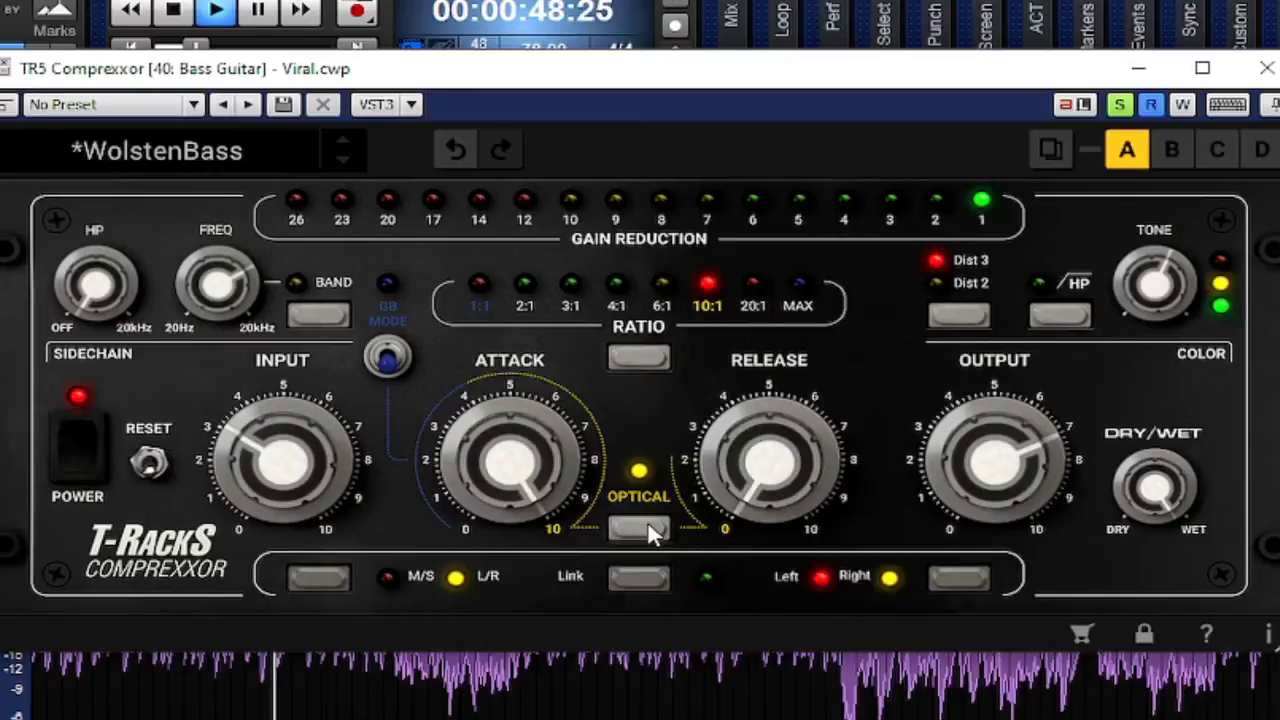
Step: Enable GB Mode on the bass track's Comprexxor and audition it during playback
{"action": "left_click", "coordinate": [395, 369]}
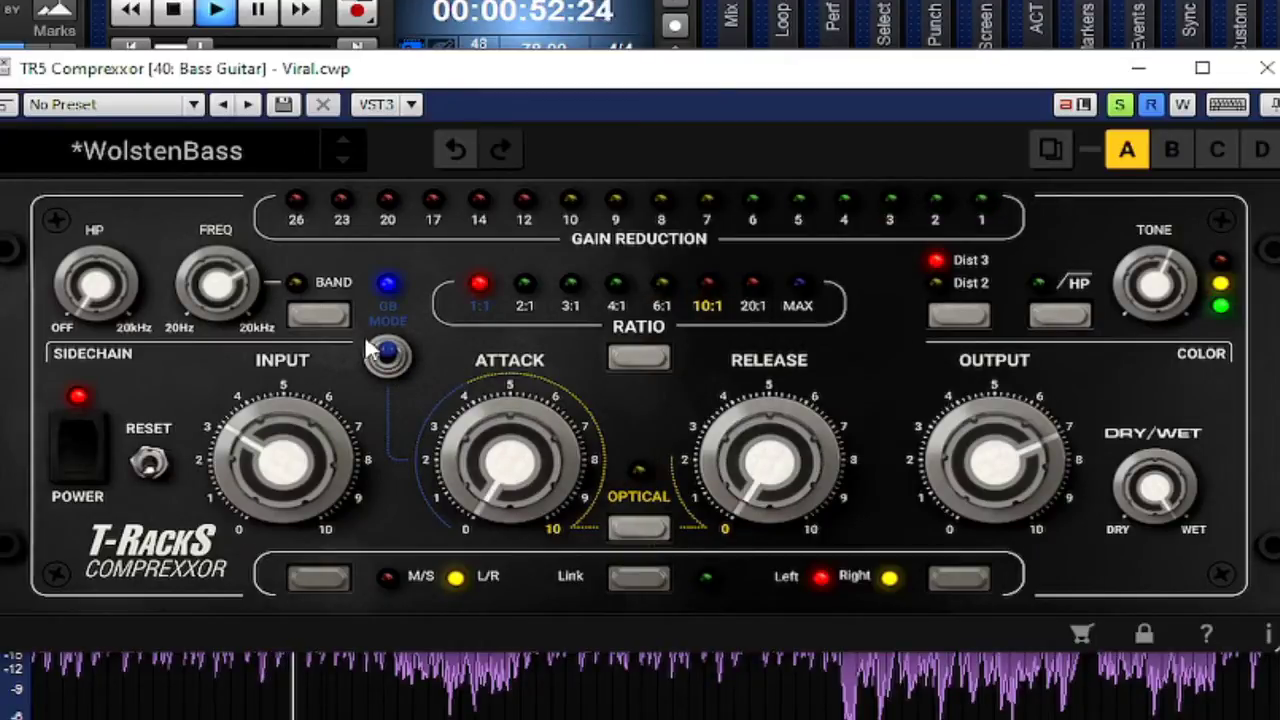
{"action": "mouse_move", "coordinate": [527, 390]}
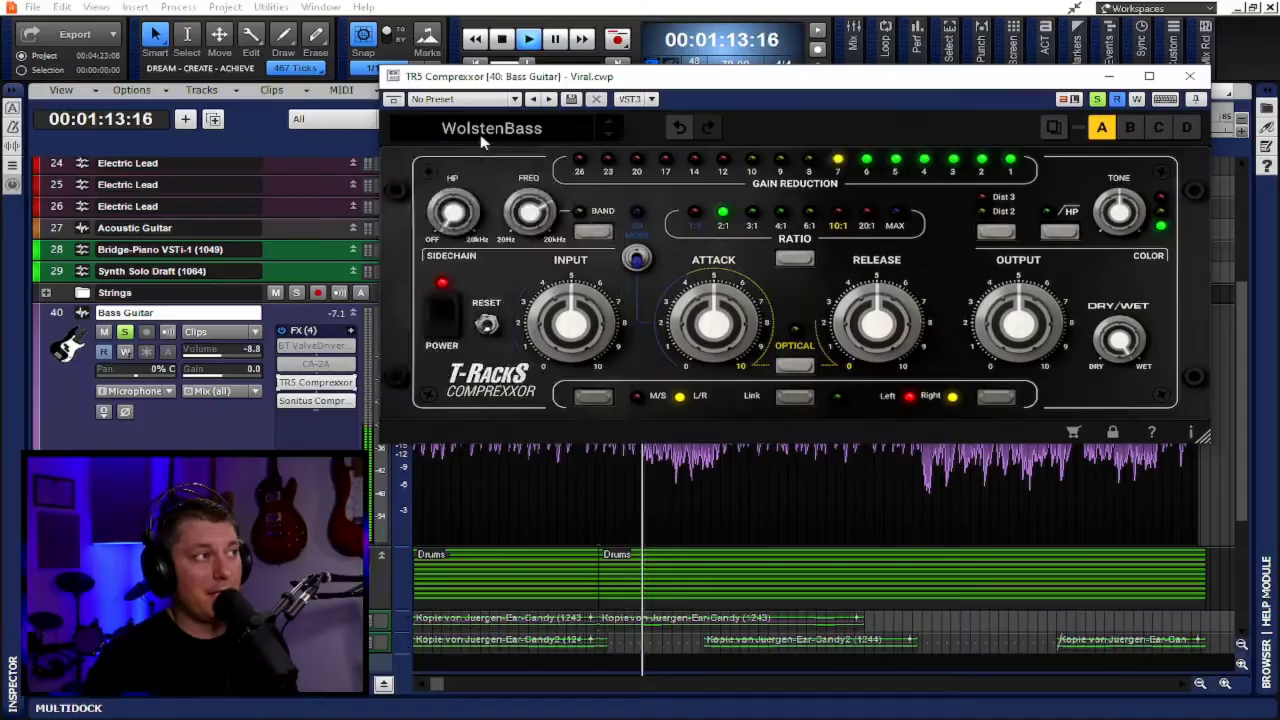
Step: Load the HSS BASS preset in the bass track's Comprexxor and dismiss the preset list
{"action": "left_click", "coordinate": [480, 134]}
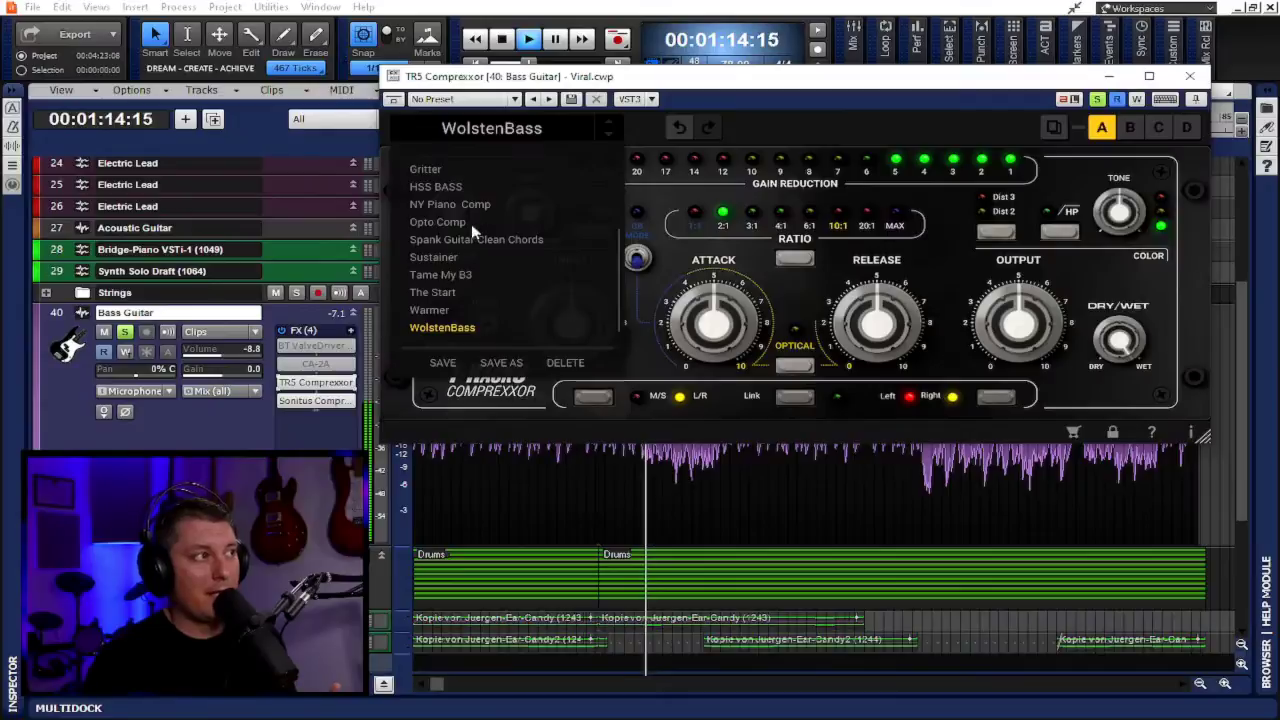
{"action": "scroll", "coordinate": [448, 272], "scroll_direction": "up", "scroll_amount": 3}
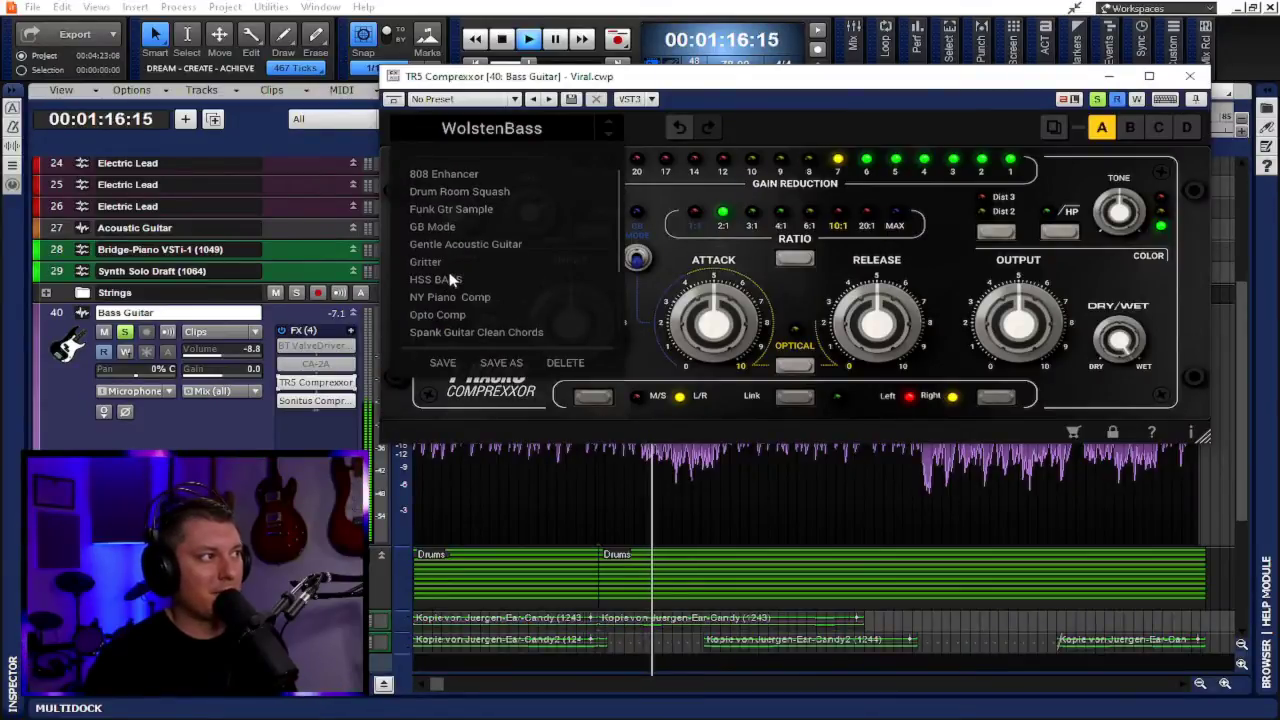
{"action": "left_click", "coordinate": [450, 279]}
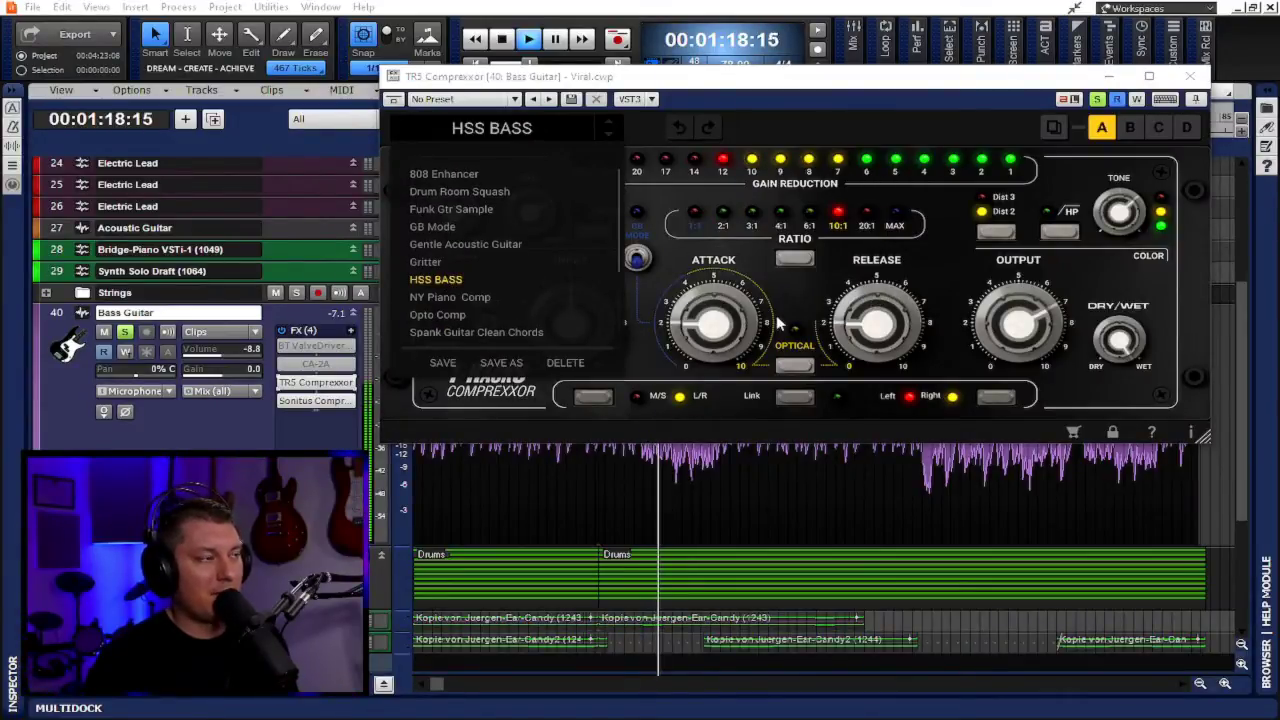
{"action": "left_click", "coordinate": [869, 101]}
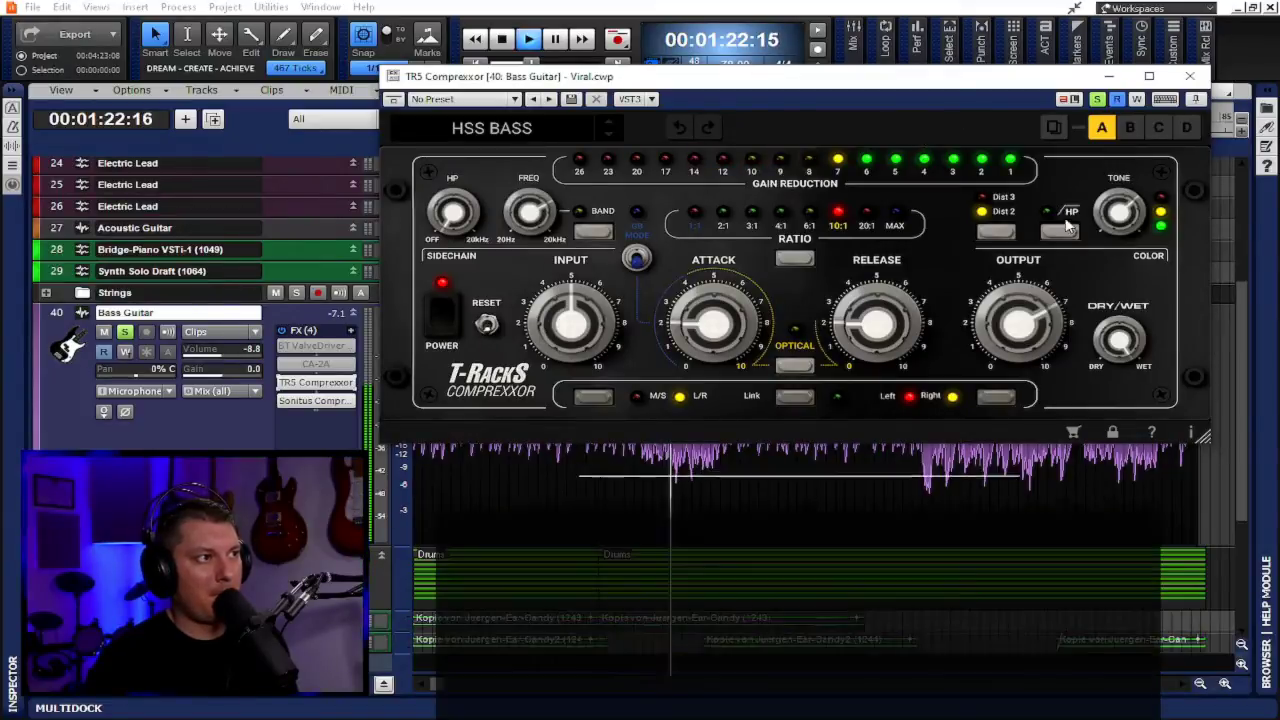
Step: Fine-tune the HSS BASS preset's Tone slightly during playback and close the Comprexxor window
{"action": "mouse_move", "coordinate": [1120, 222]}
{"action": "left_click_drag", "start_coordinate": [1120, 222], "coordinate": [1120, 215]}
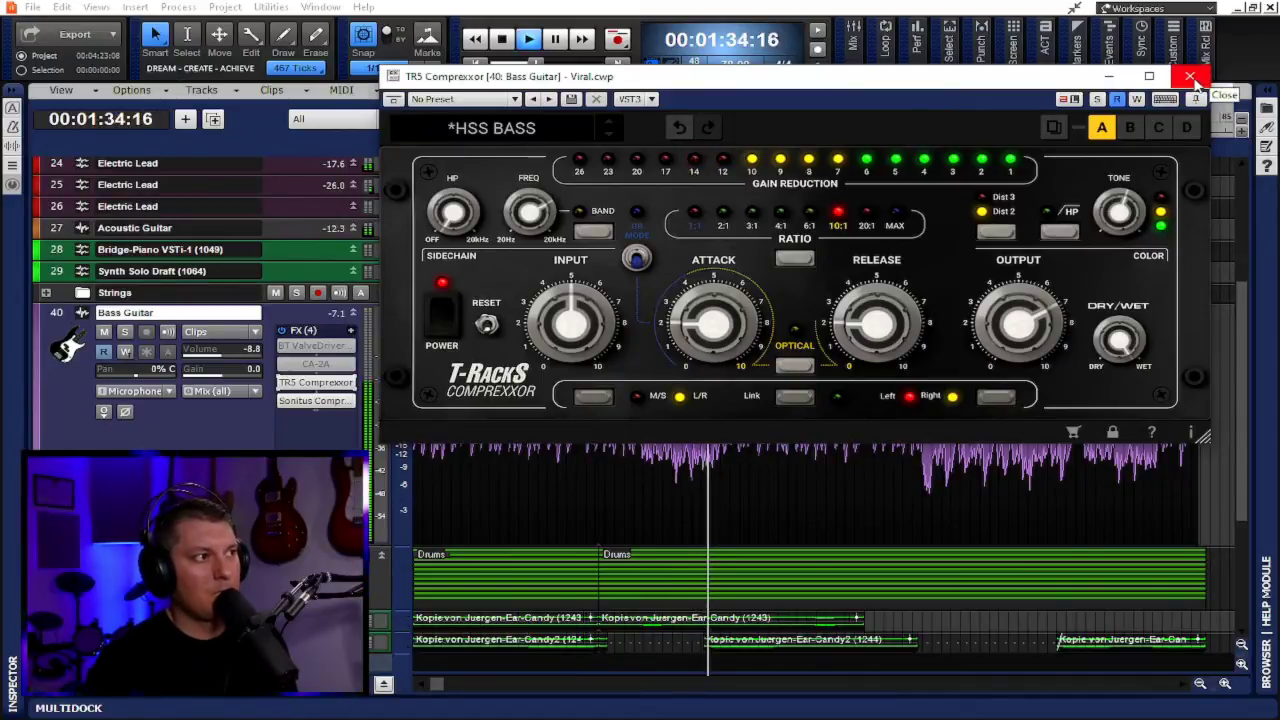
{"action": "left_click", "coordinate": [1190, 77]}
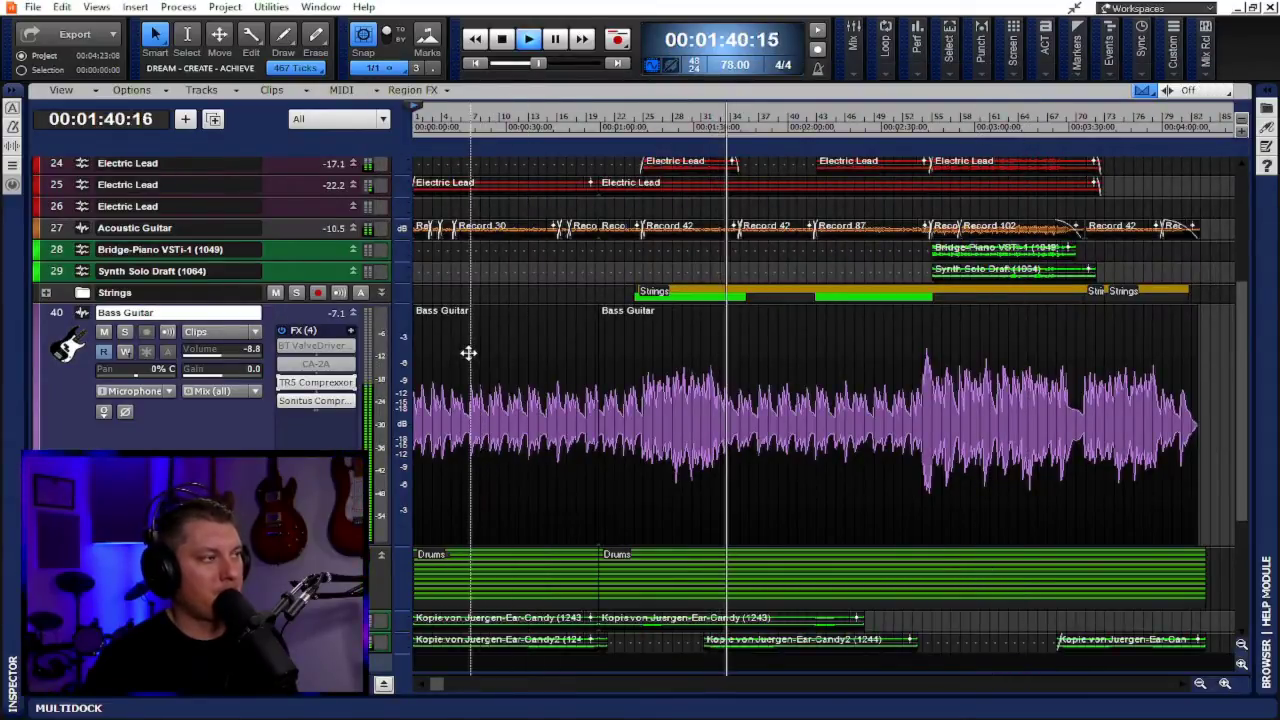
Step: Stop playback and save the project
{"action": "left_click", "coordinate": [505, 38]}
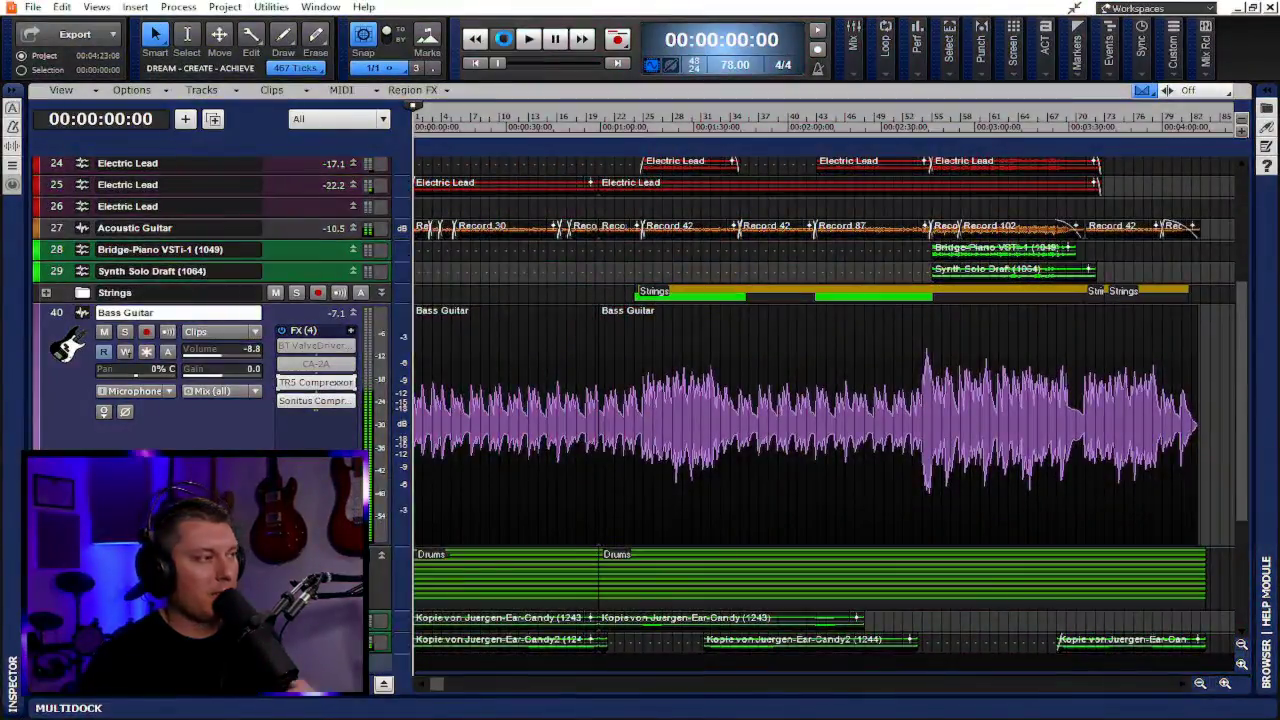
{"action": "key", "text": "ctrl+s"}
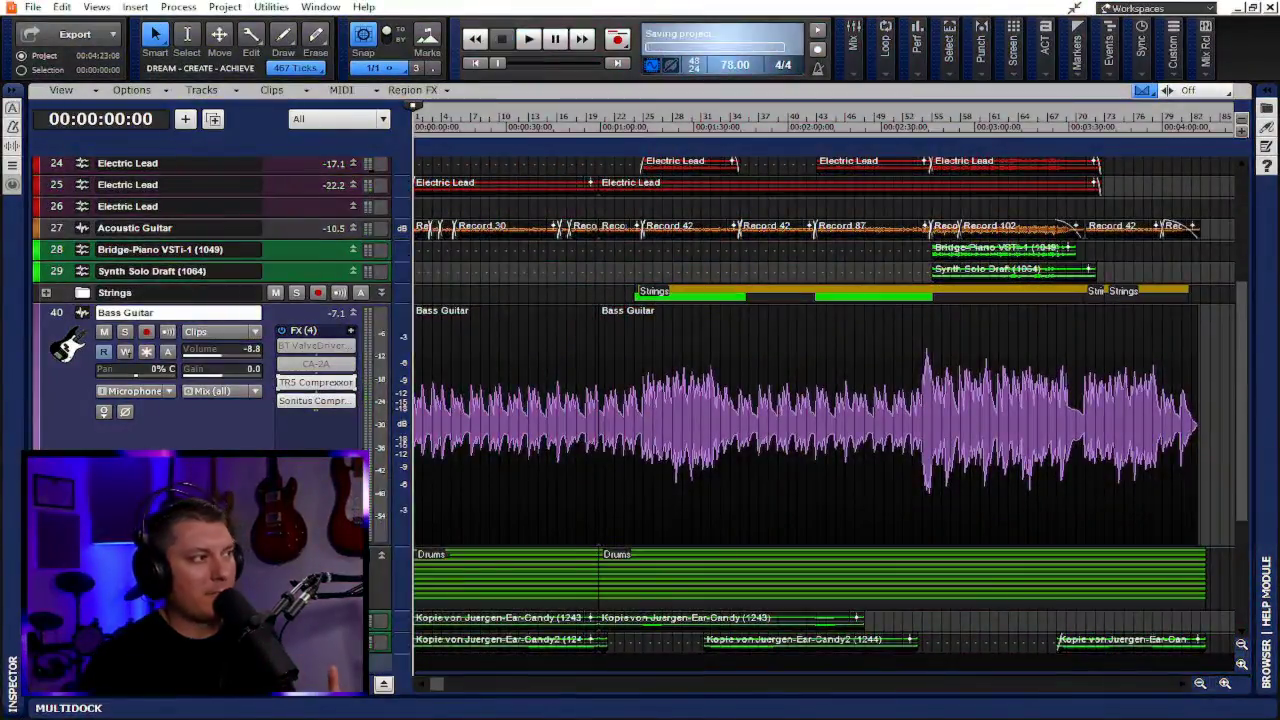
Step: Show the bus pane, open the Sonitus:fx Compressor on the Parallel Compression bus, and move its window clear of the transport
{"action": "left_click", "coordinate": [383, 684]}
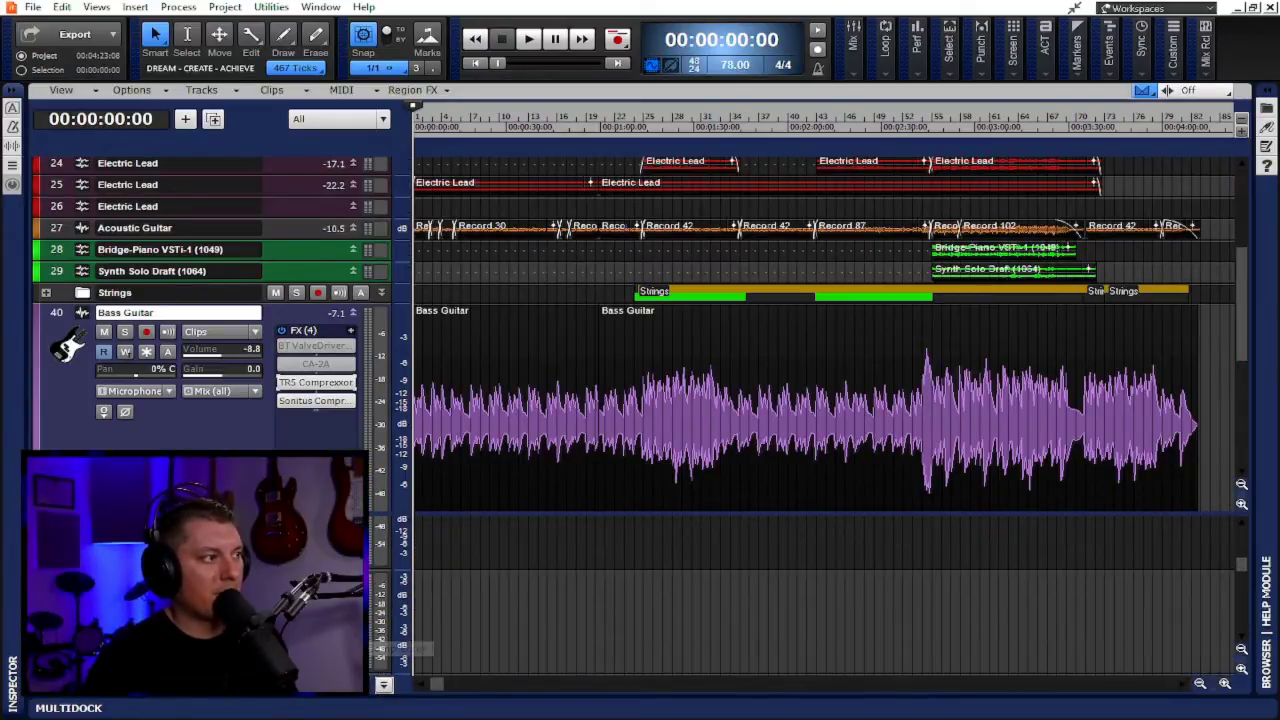
{"action": "left_click", "coordinate": [383, 684]}
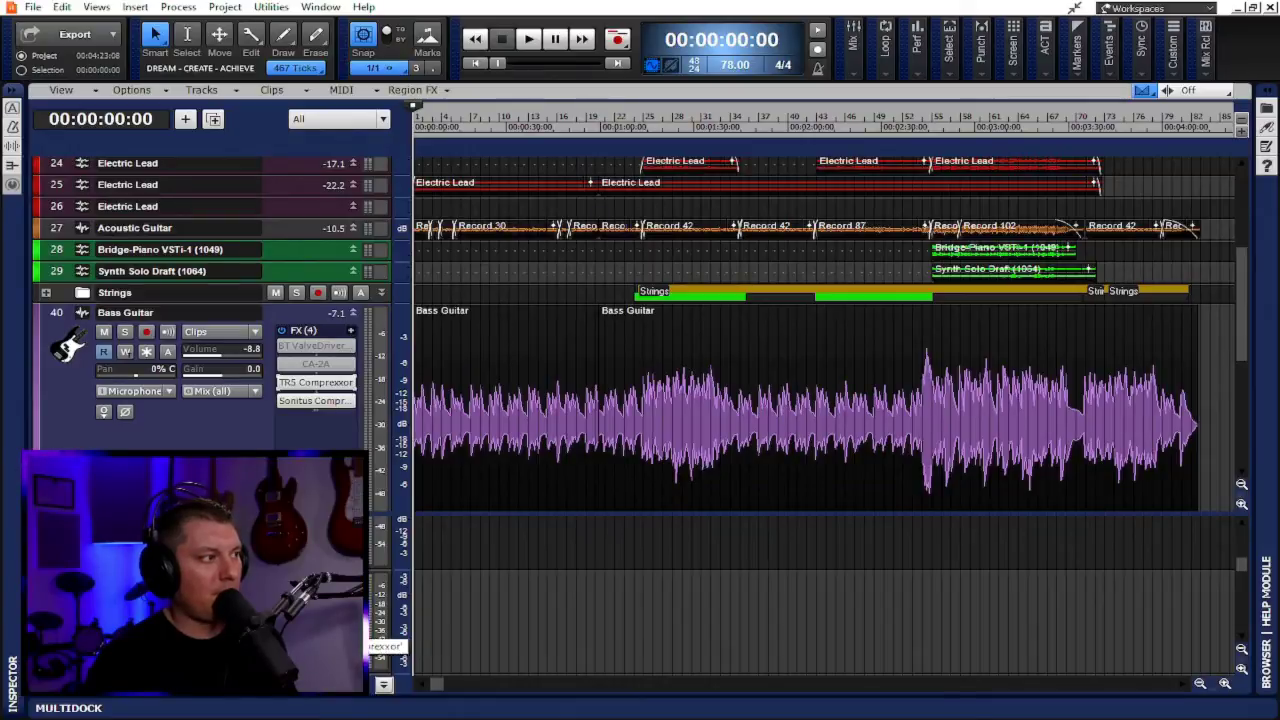
{"action": "double_click", "coordinate": [316, 400]}
{"action": "left_click_drag", "start_coordinate": [557, 80], "coordinate": [700, 152]}
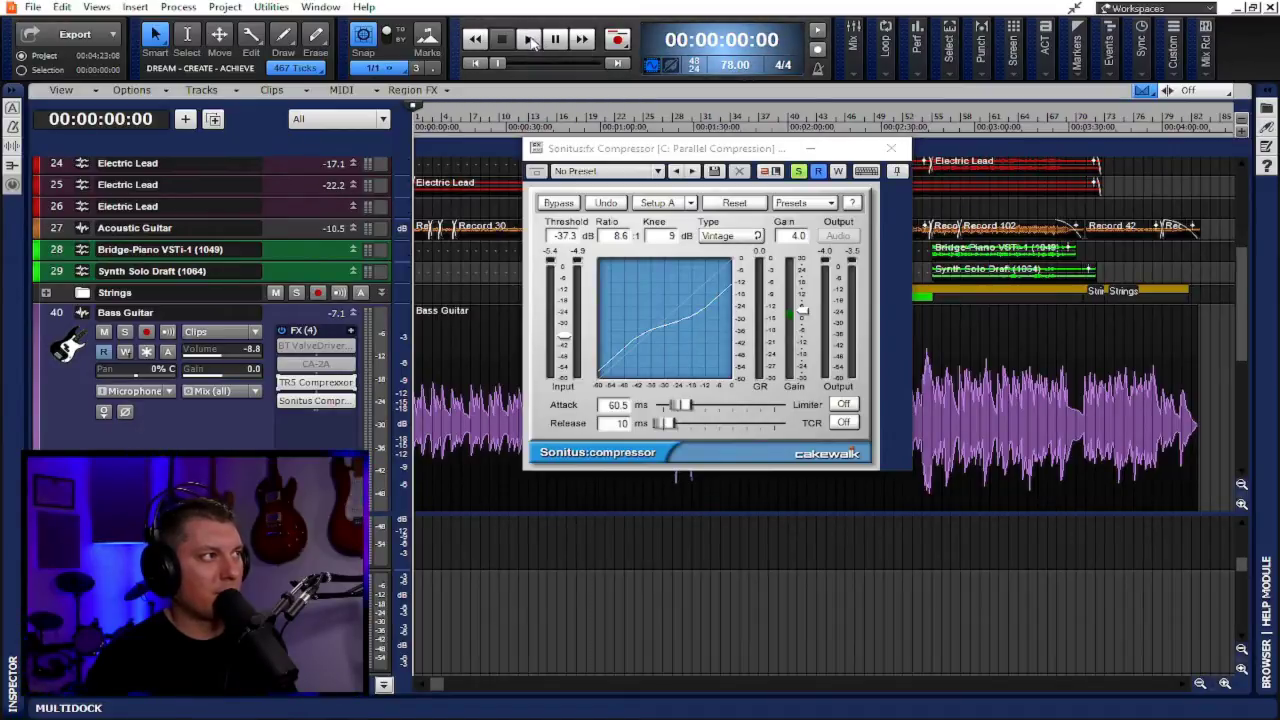
Step: Audition the Sonitus:fx Compressor on the Parallel Compression bus from the song's start, and cue playback to about 30 seconds
{"action": "left_click", "coordinate": [530, 39]}
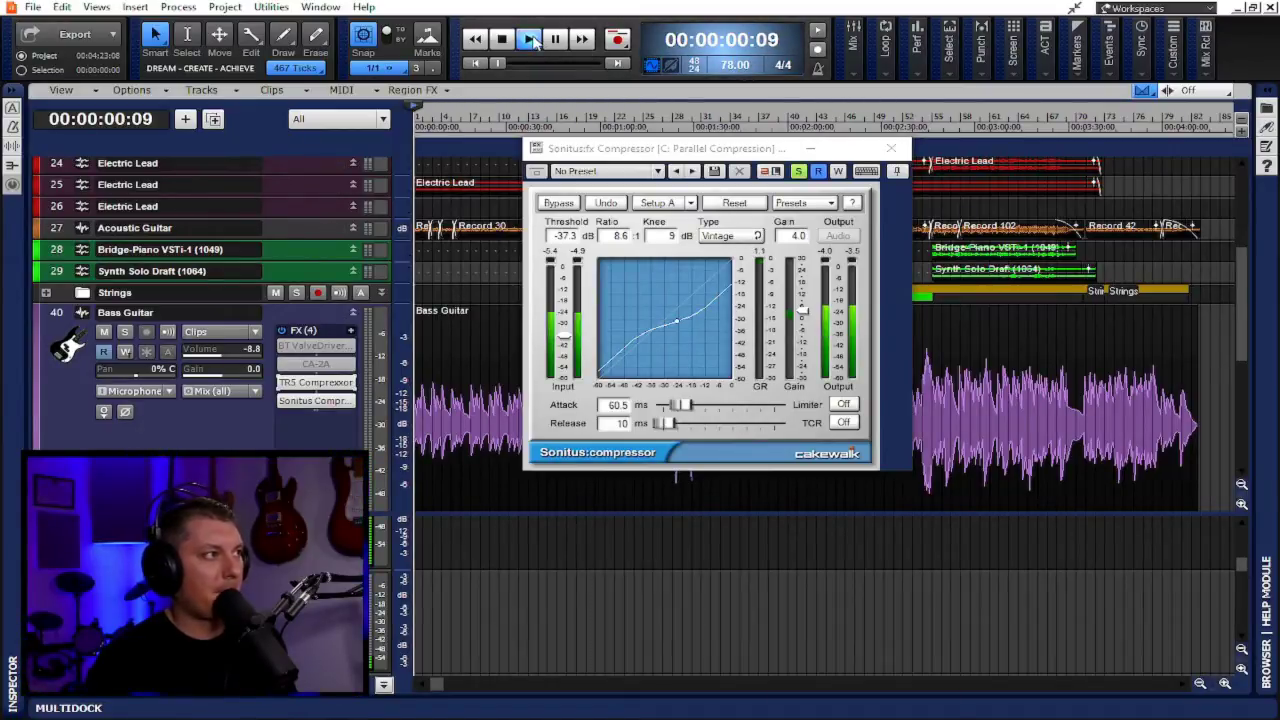
{"action": "left_click", "coordinate": [508, 127]}
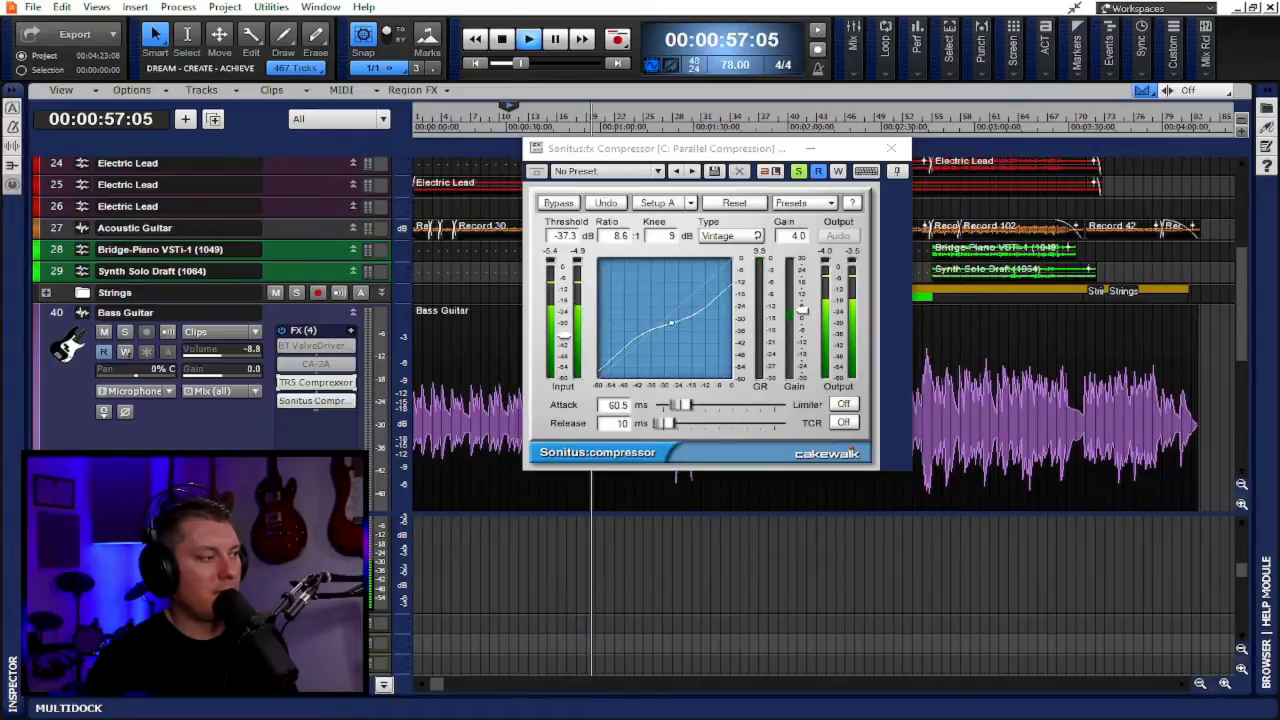
{"action": "key", "text": "space"}
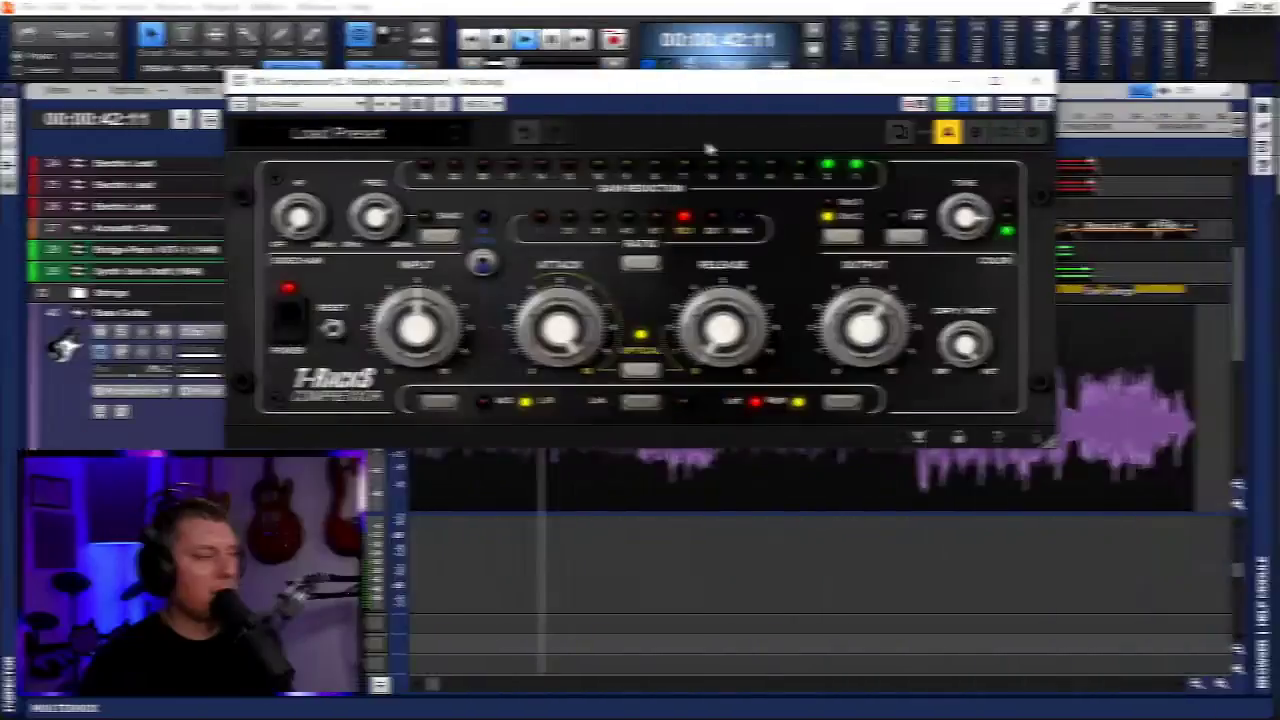
Step: Compare Dist 3 and no distortion on the Parallel Compression bus's Comprexxor during playback, ending on Dist 2
{"action": "left_click", "coordinate": [846, 237]}
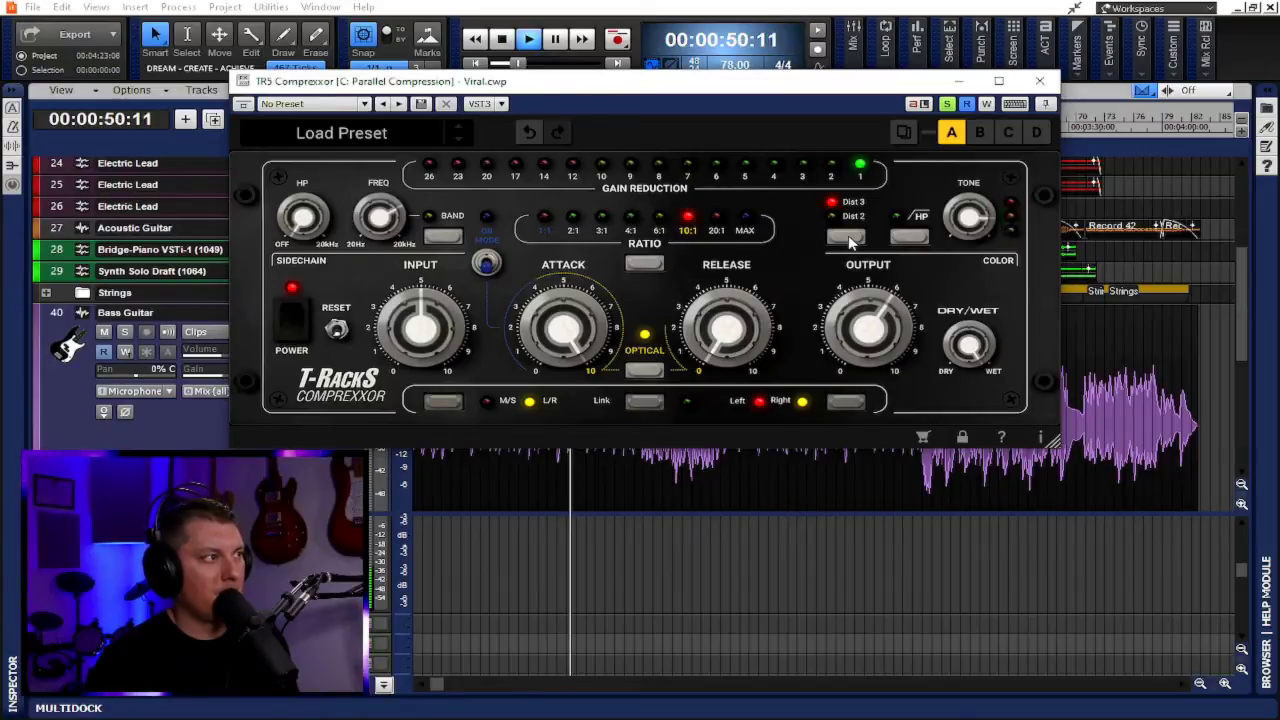
{"action": "left_click", "coordinate": [846, 237]}
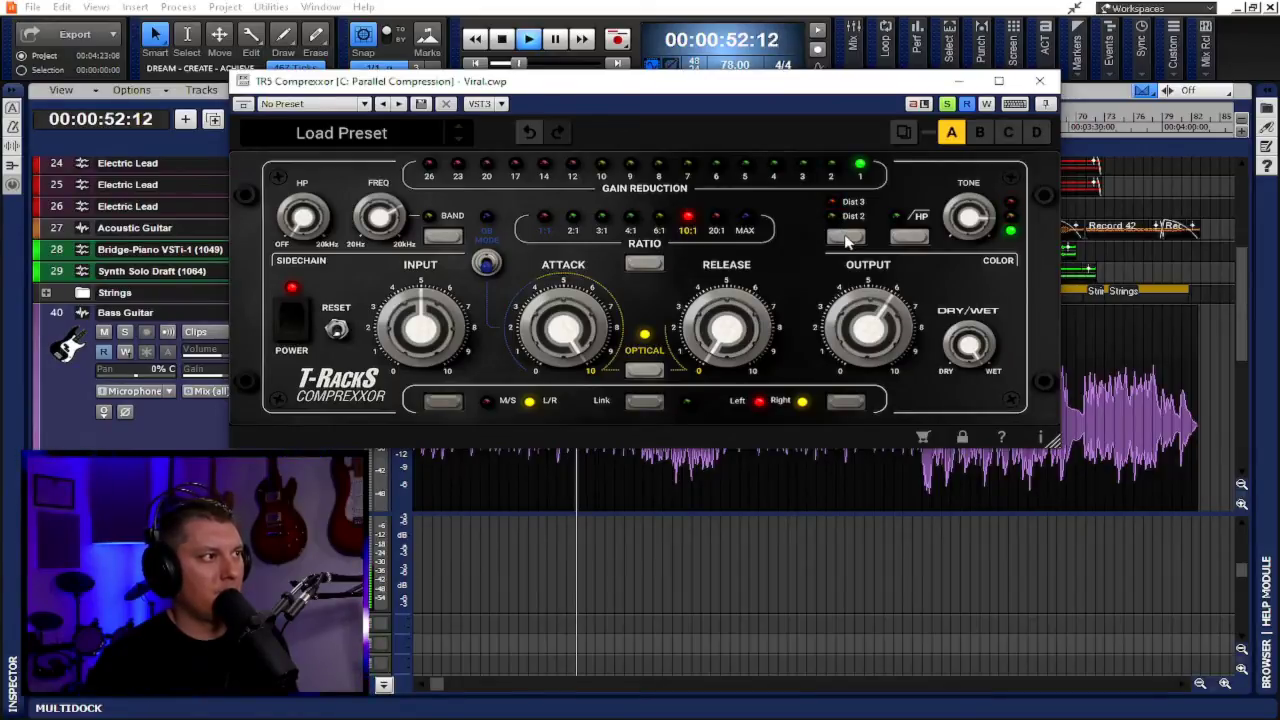
{"action": "left_click", "coordinate": [846, 237]}
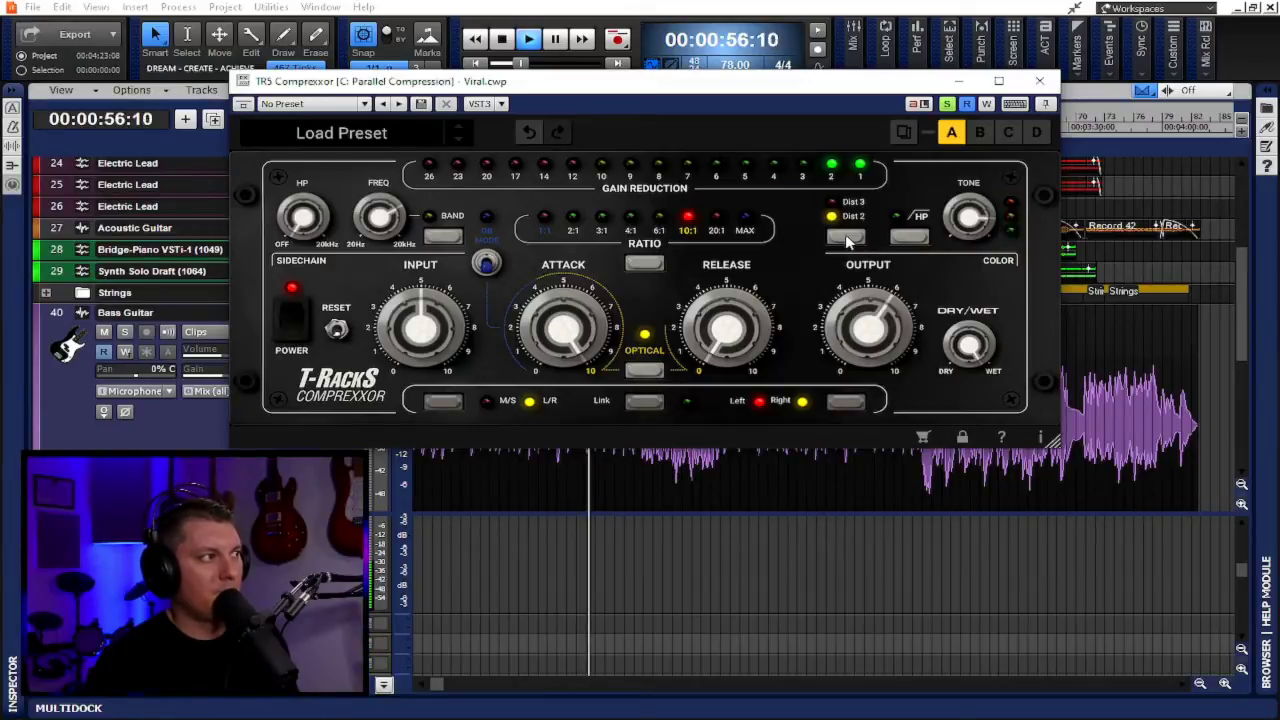
Step: Try the Parallel Compression Comprexxor's Output at 7.0, settle it at 6.5, and close the plug-in window
{"action": "mouse_move", "coordinate": [970, 220]}
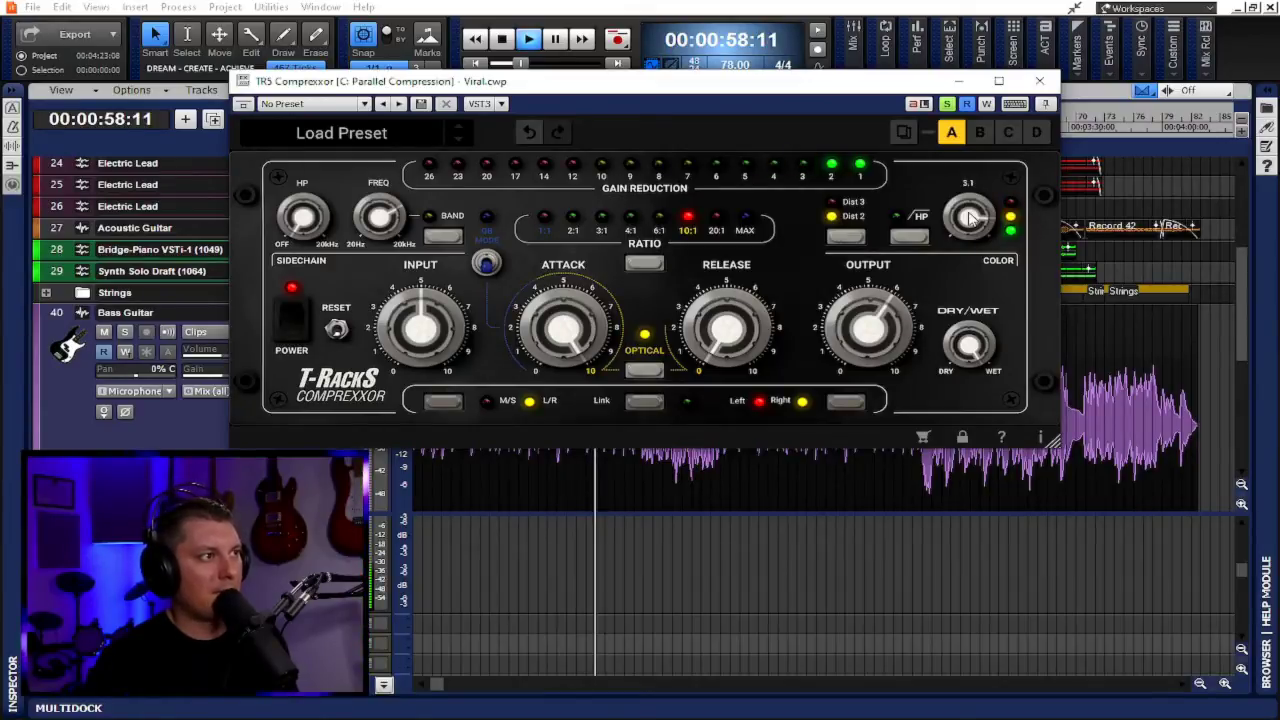
{"action": "scroll", "coordinate": [860, 330], "scroll_direction": "up", "scroll_amount": 2}
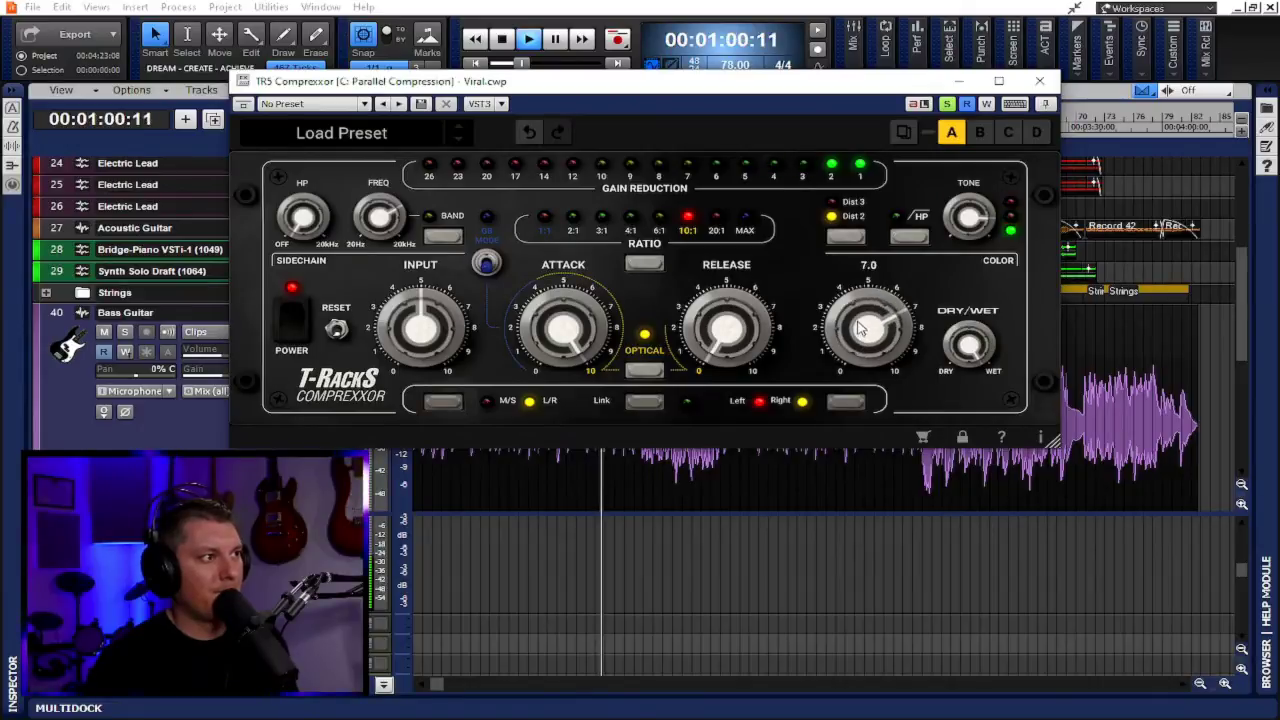
{"action": "scroll", "coordinate": [862, 334], "scroll_direction": "down", "scroll_amount": 3}
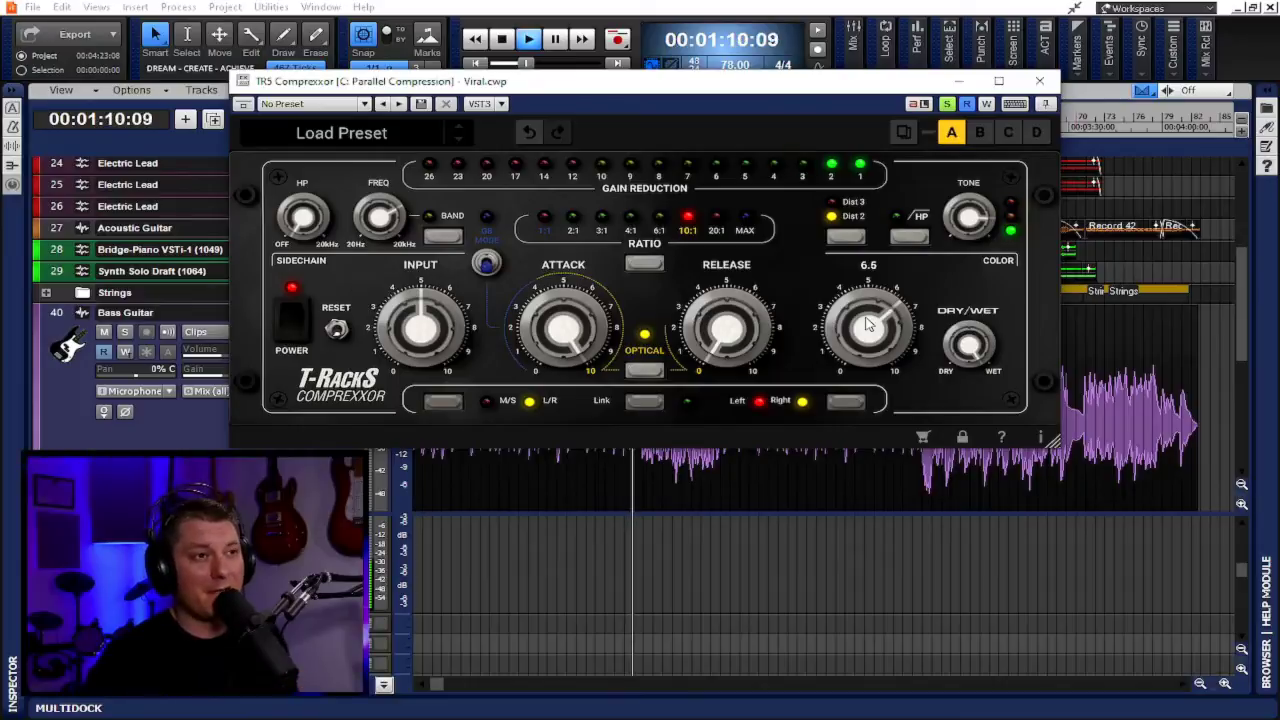
{"action": "left_click", "coordinate": [1040, 84]}
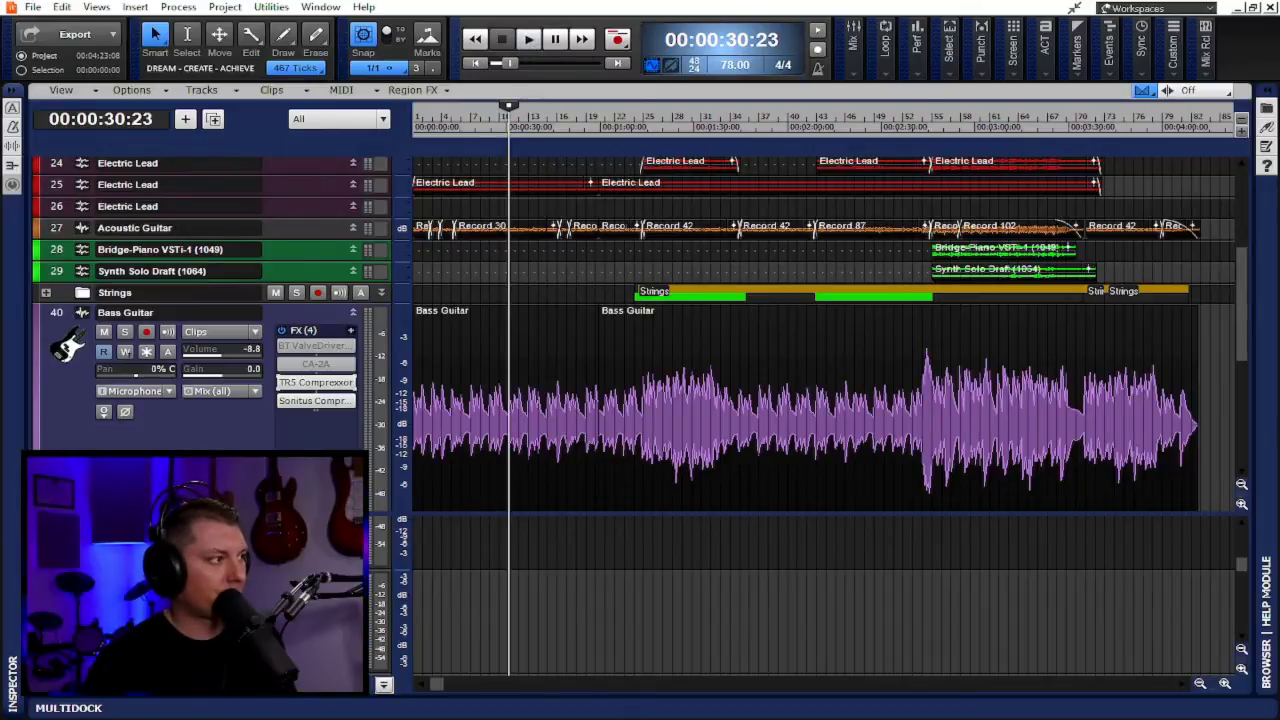
Step: Play the mix from about 30 seconds to hear the parallel compression, and stop playback
{"action": "left_click", "coordinate": [528, 39]}
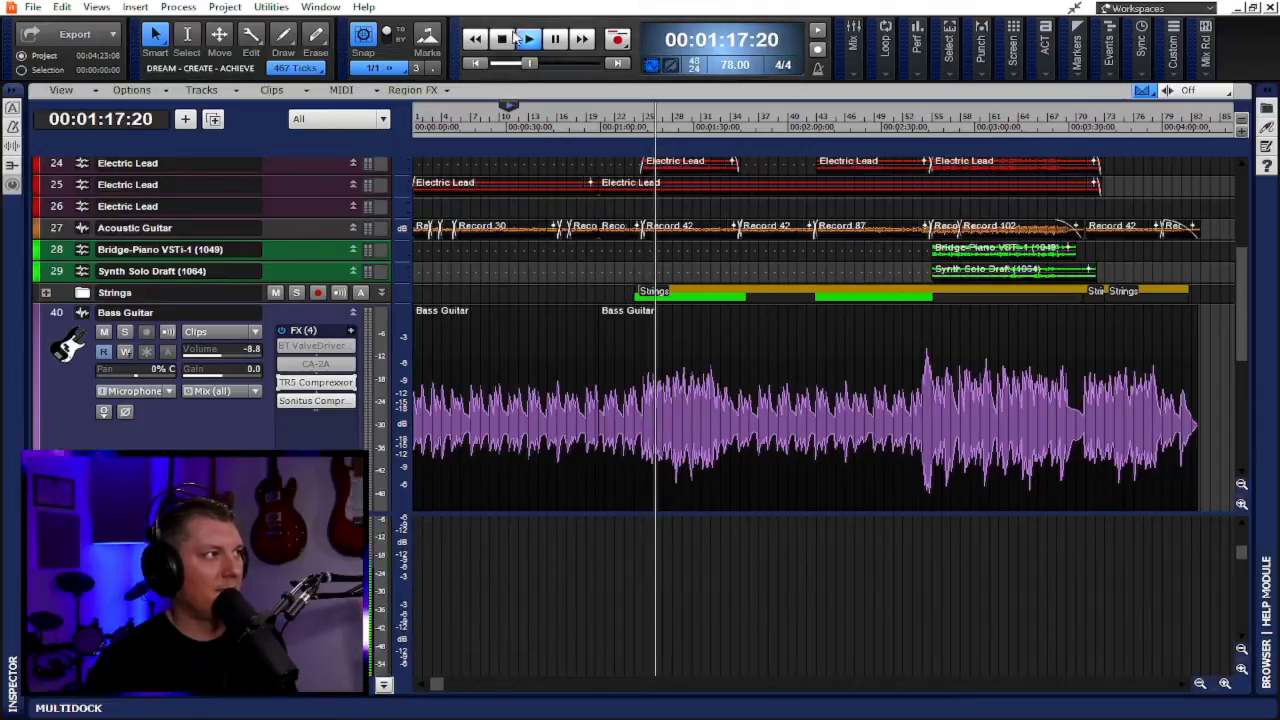
{"action": "left_click", "coordinate": [503, 39]}
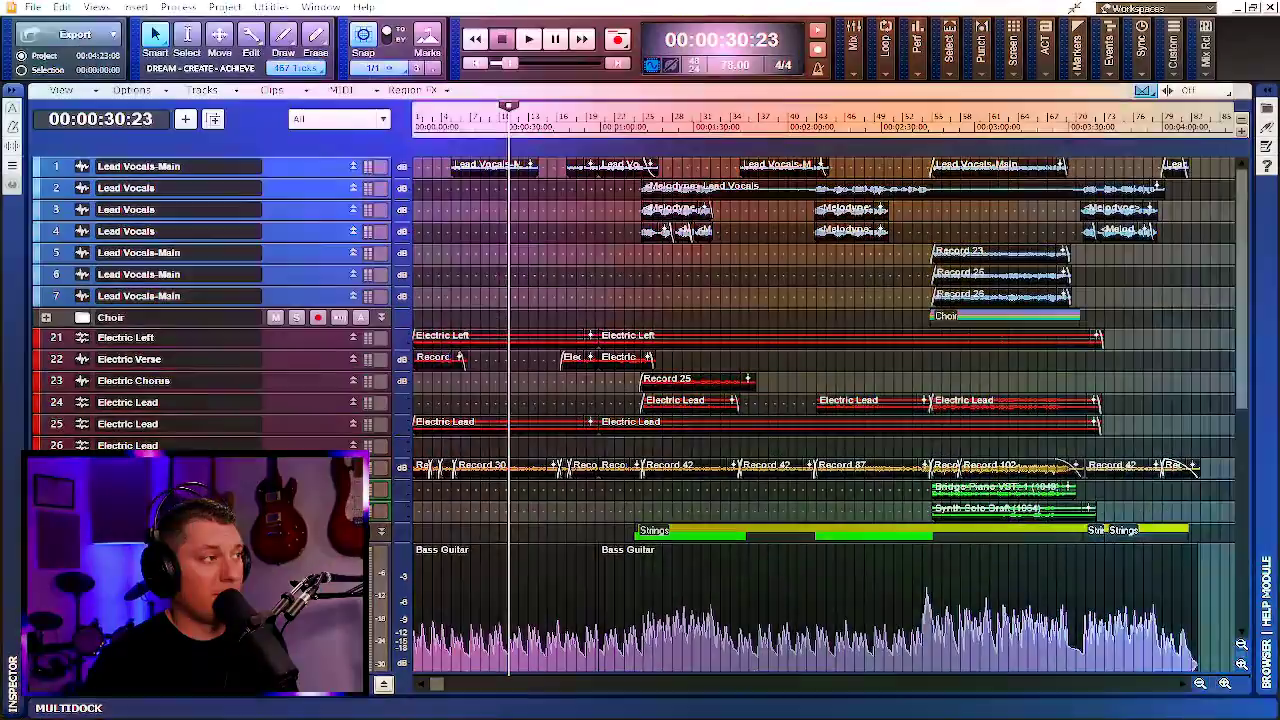
Step: Close the VX-64 Vocal Strip on Lead Vocals-Main and position that track's Comprexxor window below the transport controls
{"action": "scroll", "coordinate": [343, 404], "scroll_direction": "down", "scroll_amount": 5}
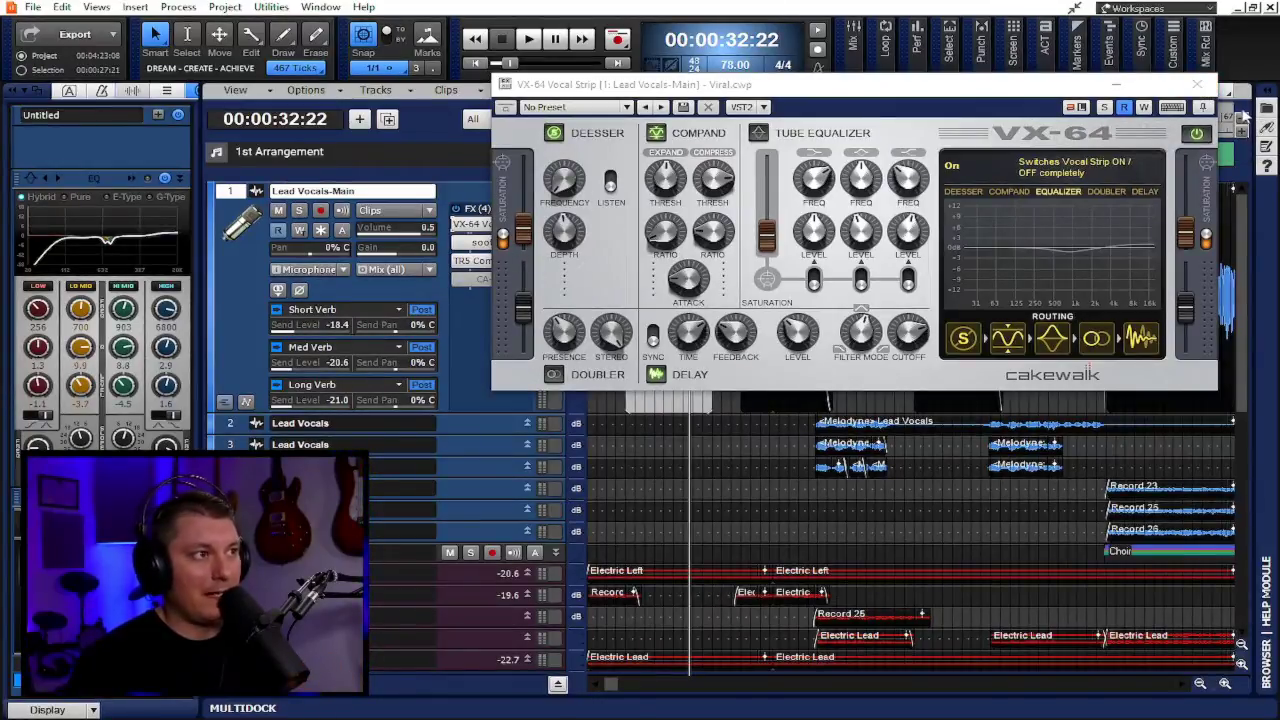
{"action": "left_click", "coordinate": [1197, 84]}
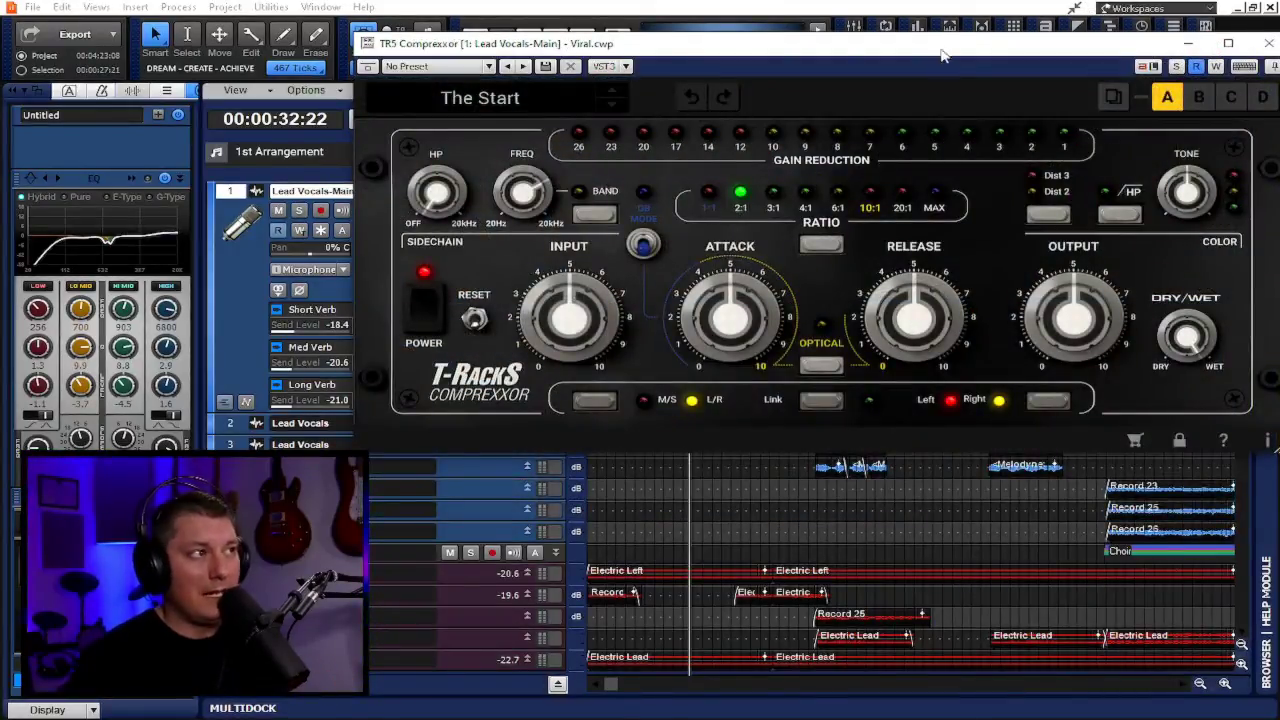
{"action": "left_click_drag", "start_coordinate": [938, 52], "coordinate": [880, 122]}
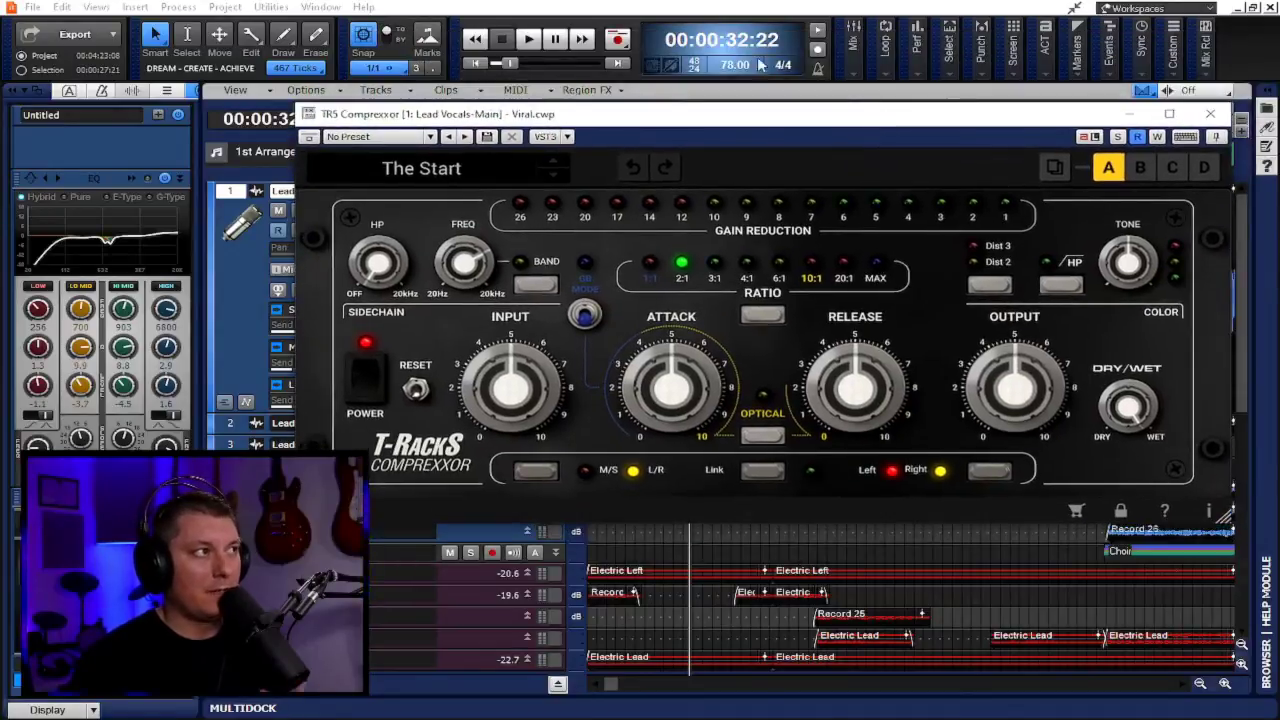
{"action": "left_click_drag", "start_coordinate": [731, 113], "coordinate": [683, 228]}
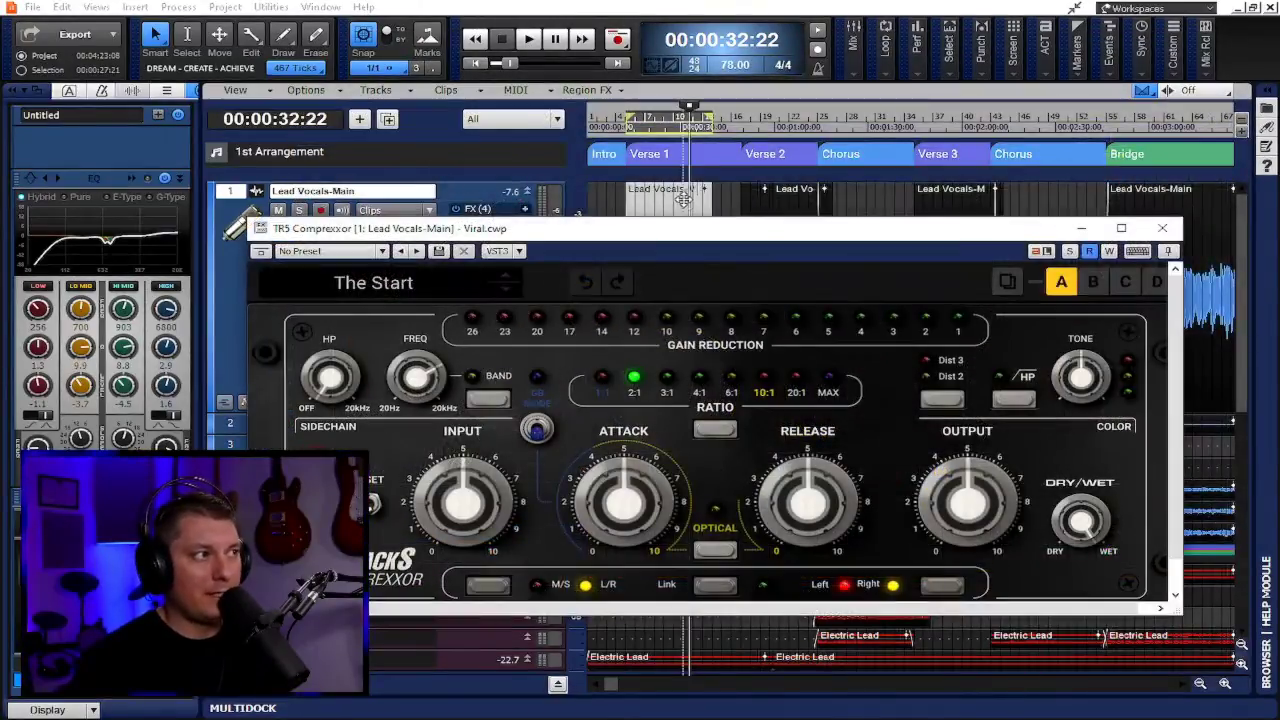
{"action": "left_click_drag", "start_coordinate": [727, 235], "coordinate": [762, 104]}
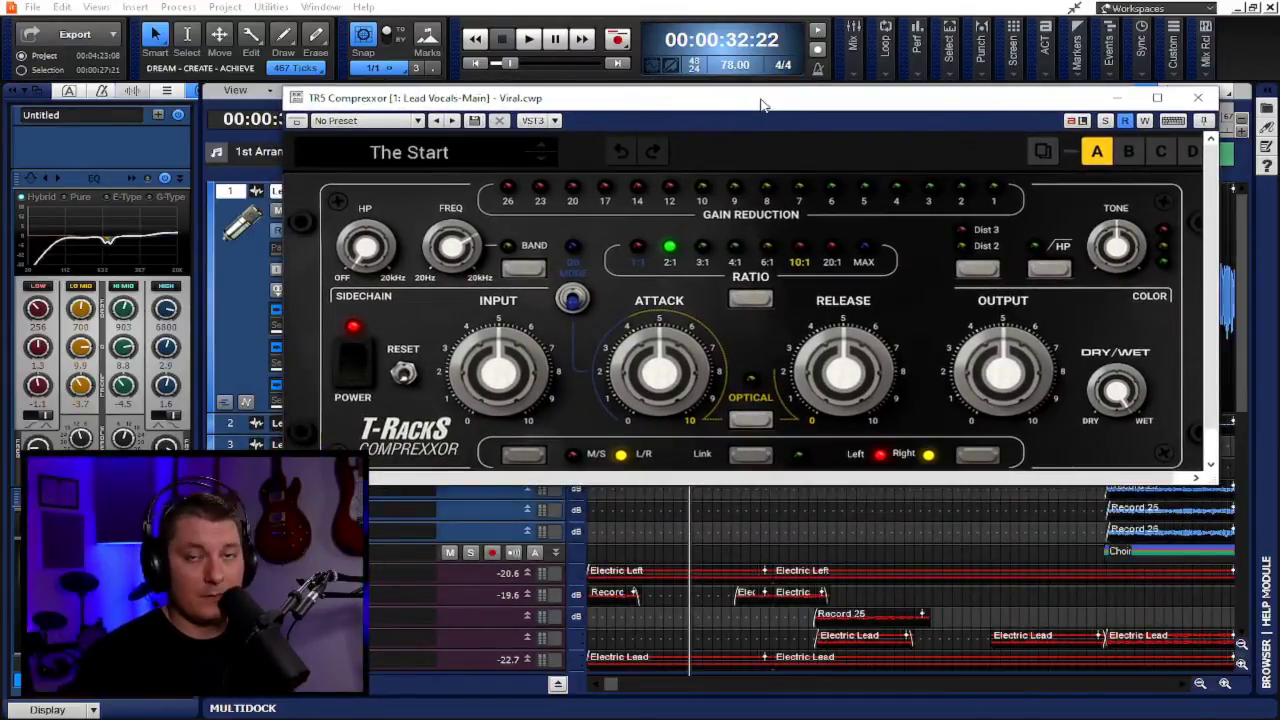
Step: During playback, set the Lead Vocals-Main Comprexxor's Input to 6.1 and Attack to 3.0
{"action": "key", "text": "space"}
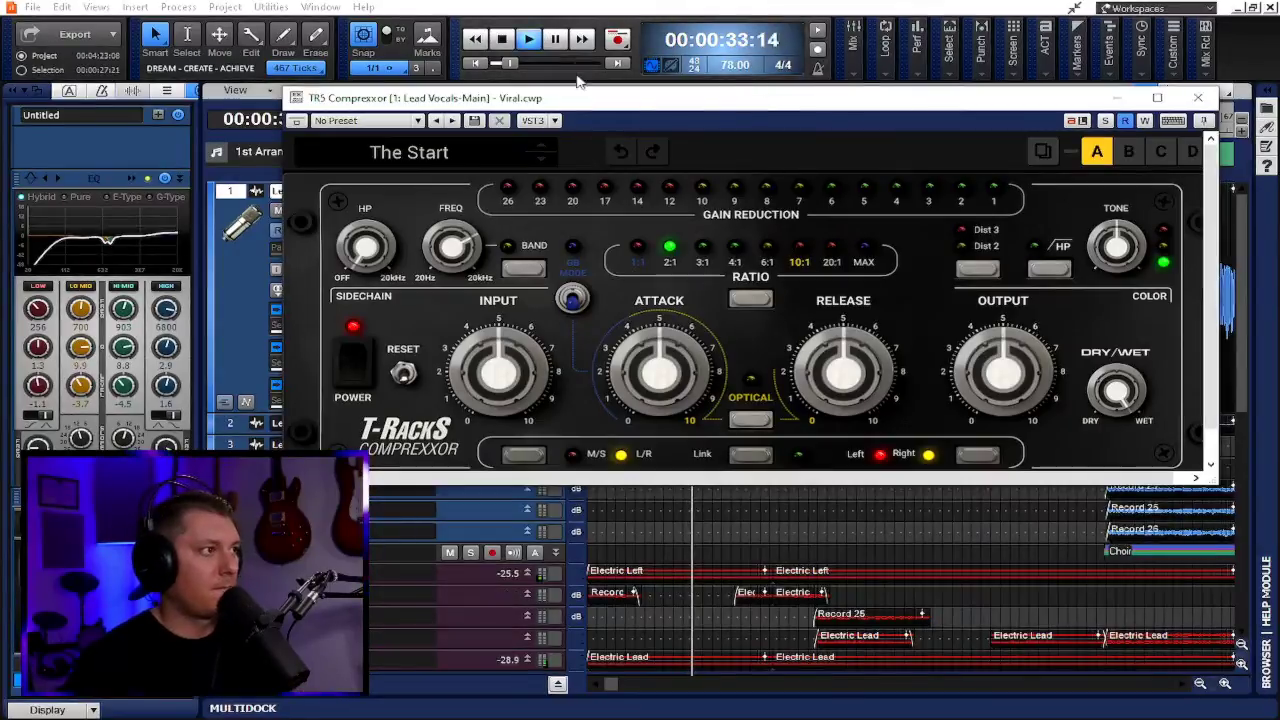
{"action": "left_click_drag", "start_coordinate": [500, 375], "coordinate": [498, 362]}
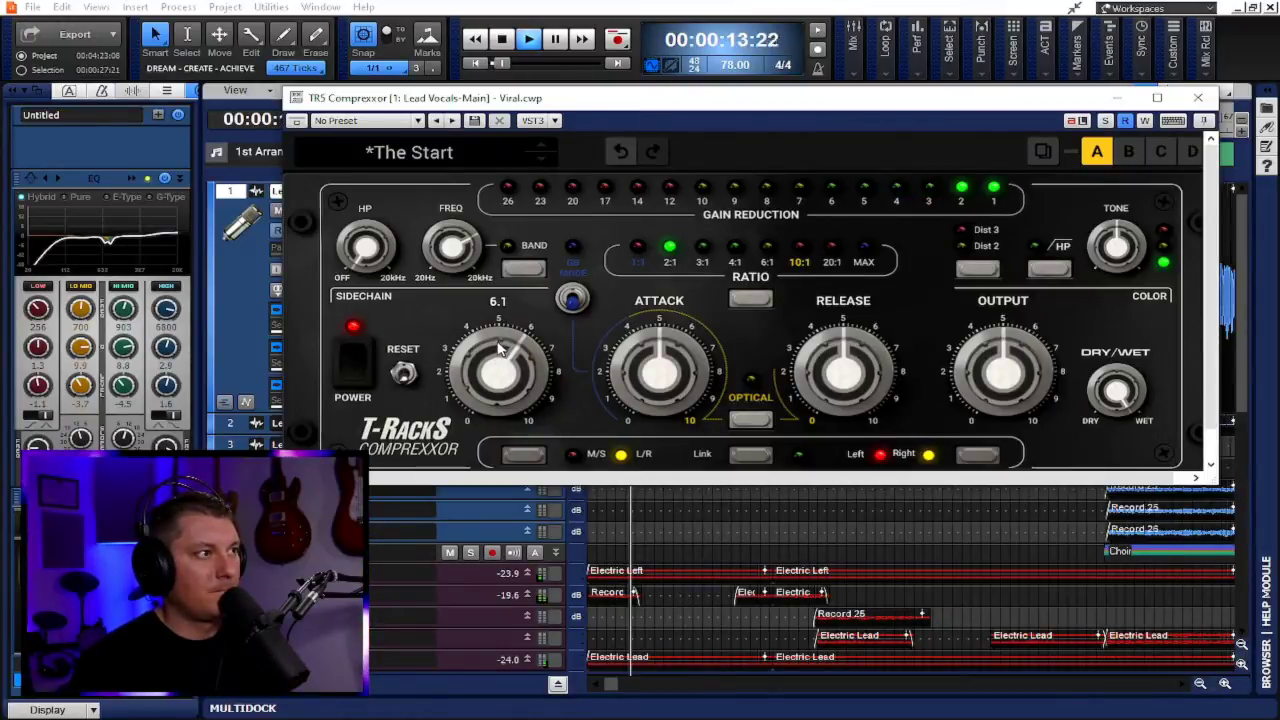
{"action": "mouse_move", "coordinate": [653, 375]}
{"action": "left_click_drag", "start_coordinate": [653, 375], "coordinate": [643, 420]}
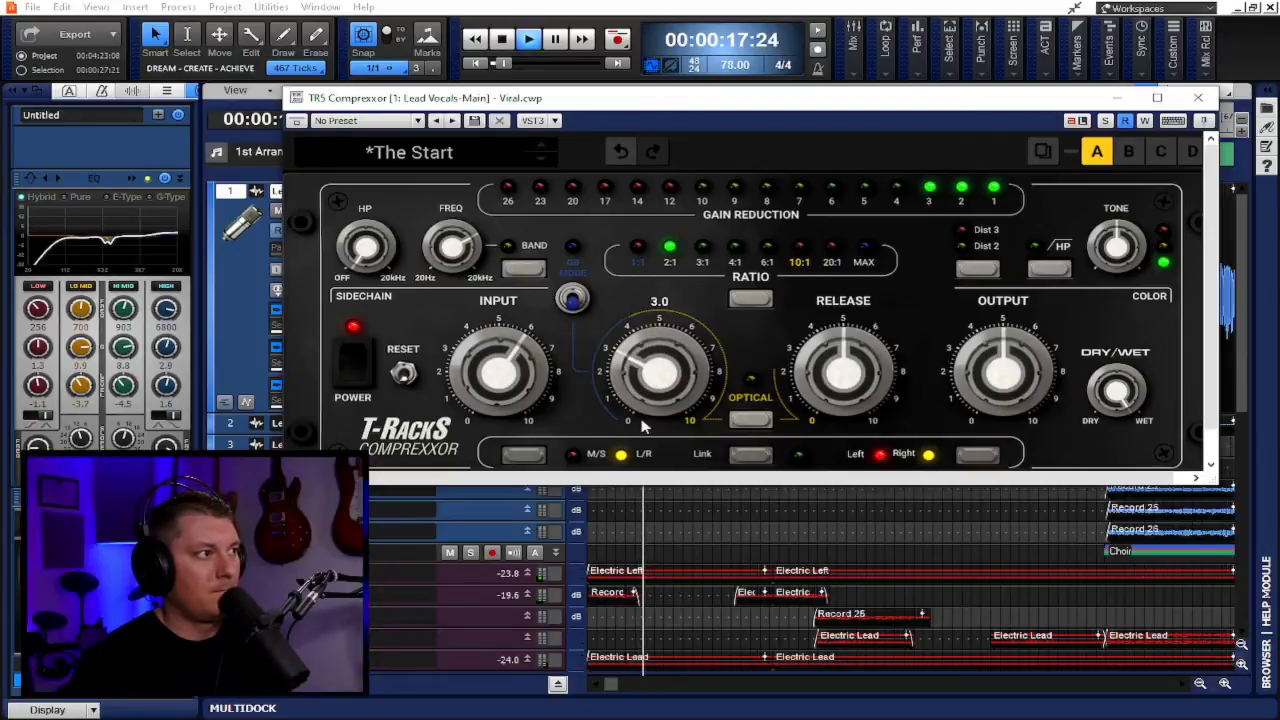
Step: Set the lead vocal Comprexxor's Release to 2.9 and its ratio to 3:1
{"action": "left_click_drag", "start_coordinate": [838, 378], "coordinate": [798, 416]}
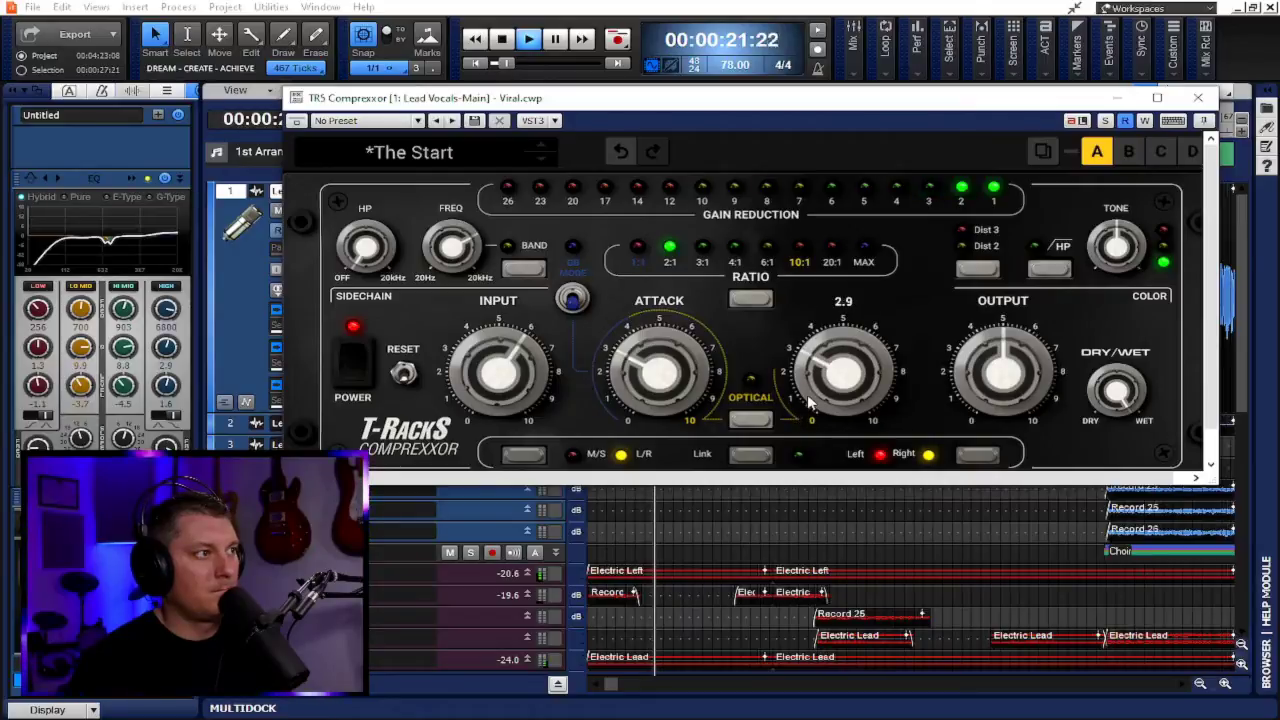
{"action": "left_click", "coordinate": [704, 250]}
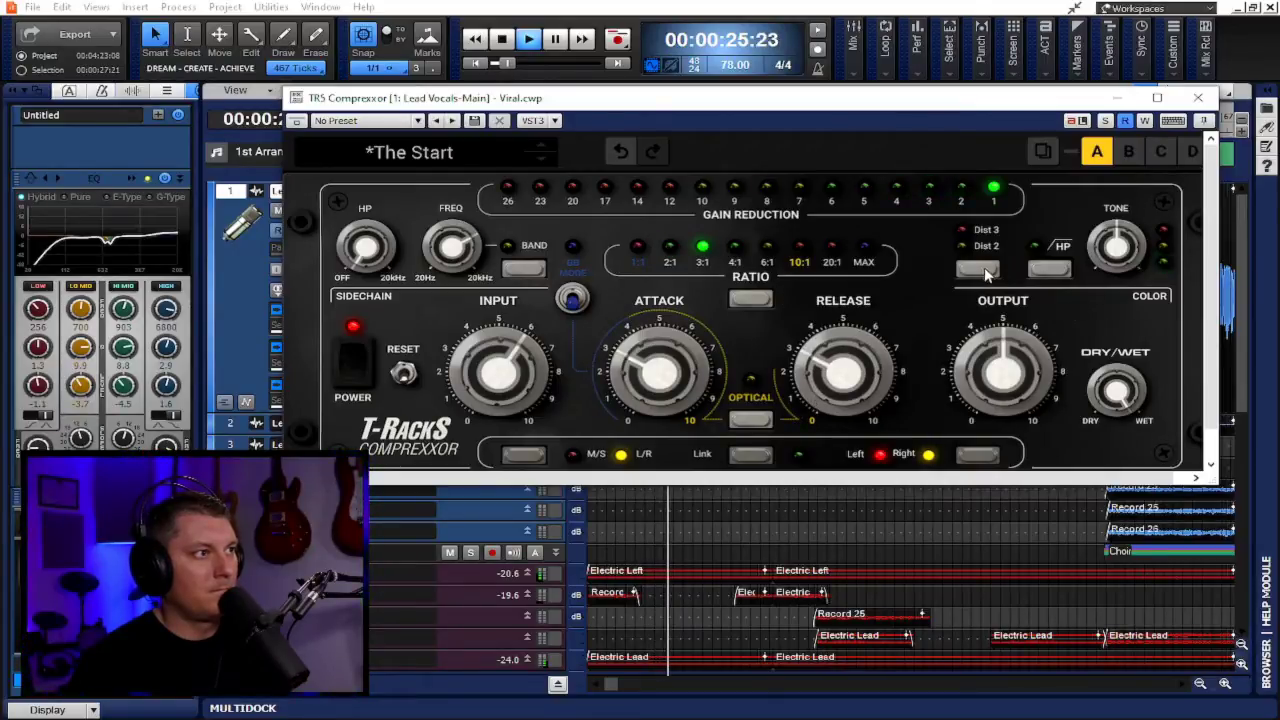
Step: Raise the lead vocal Comprexxor's Output to 5.5 and enable Dist 2 coloring, comparing its HP filter on and off
{"action": "left_click_drag", "start_coordinate": [1003, 370], "coordinate": [998, 378]}
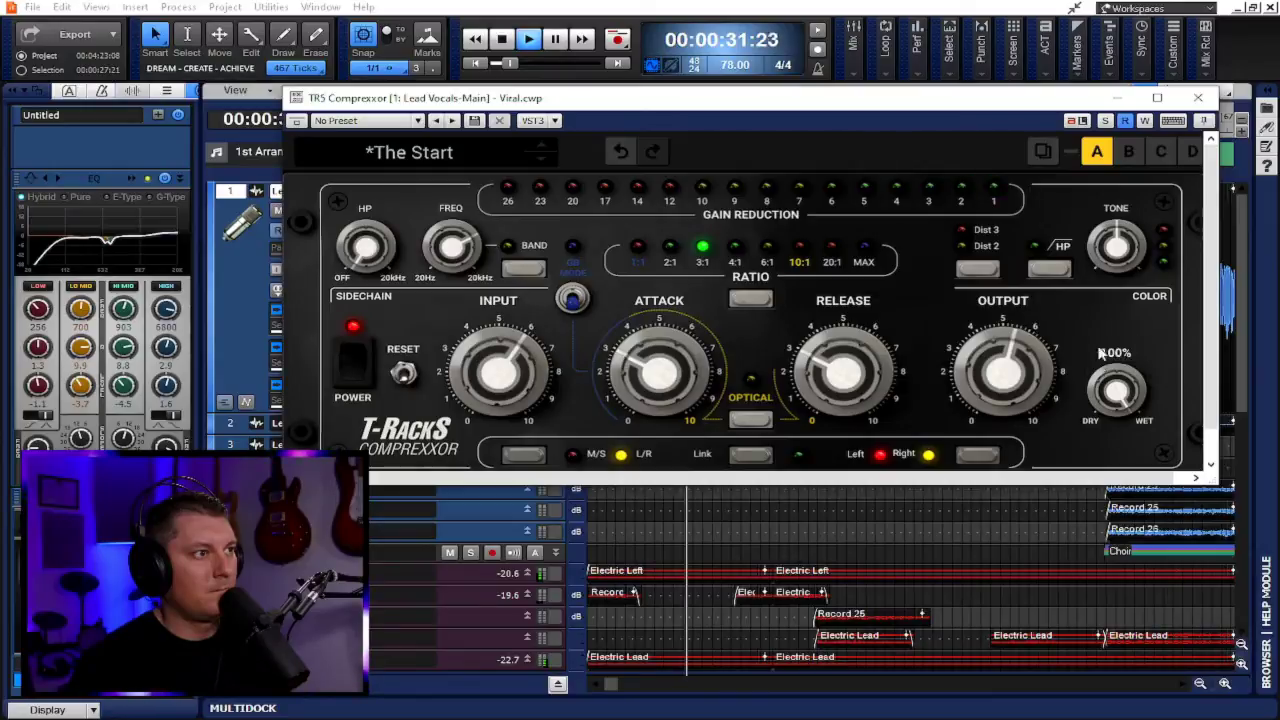
{"action": "left_click", "coordinate": [996, 269]}
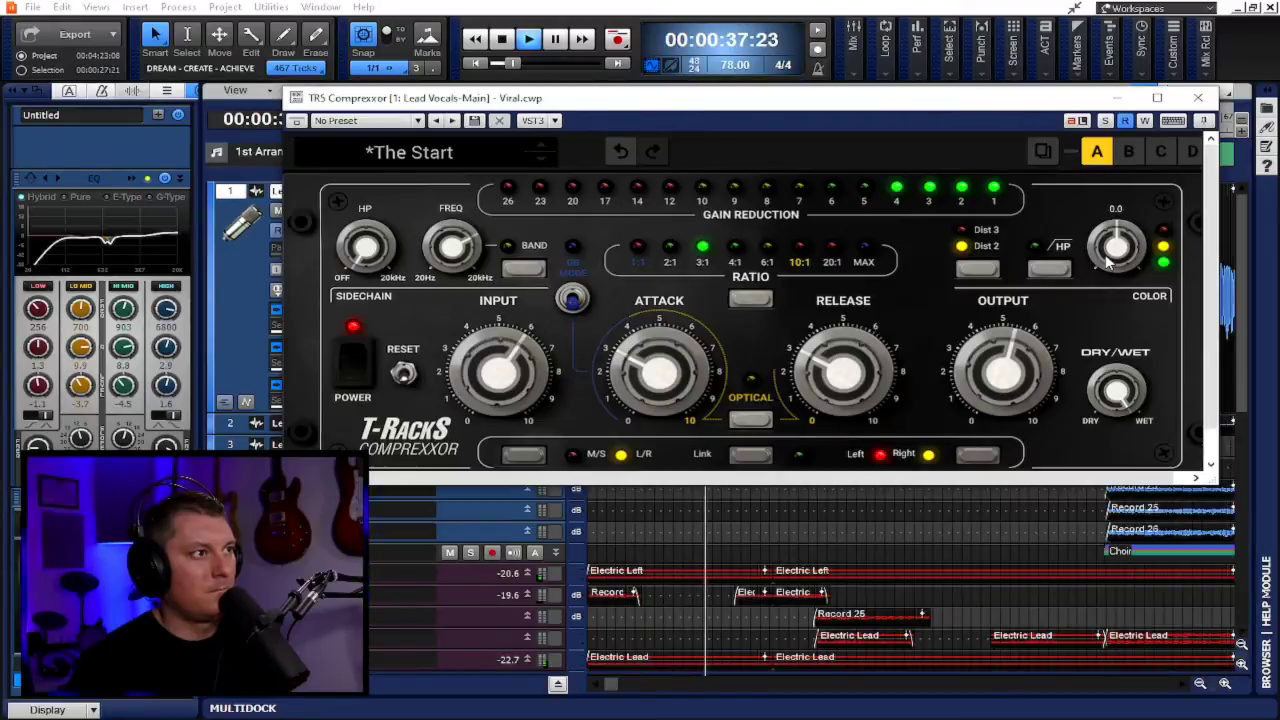
{"action": "left_click", "coordinate": [1048, 272]}
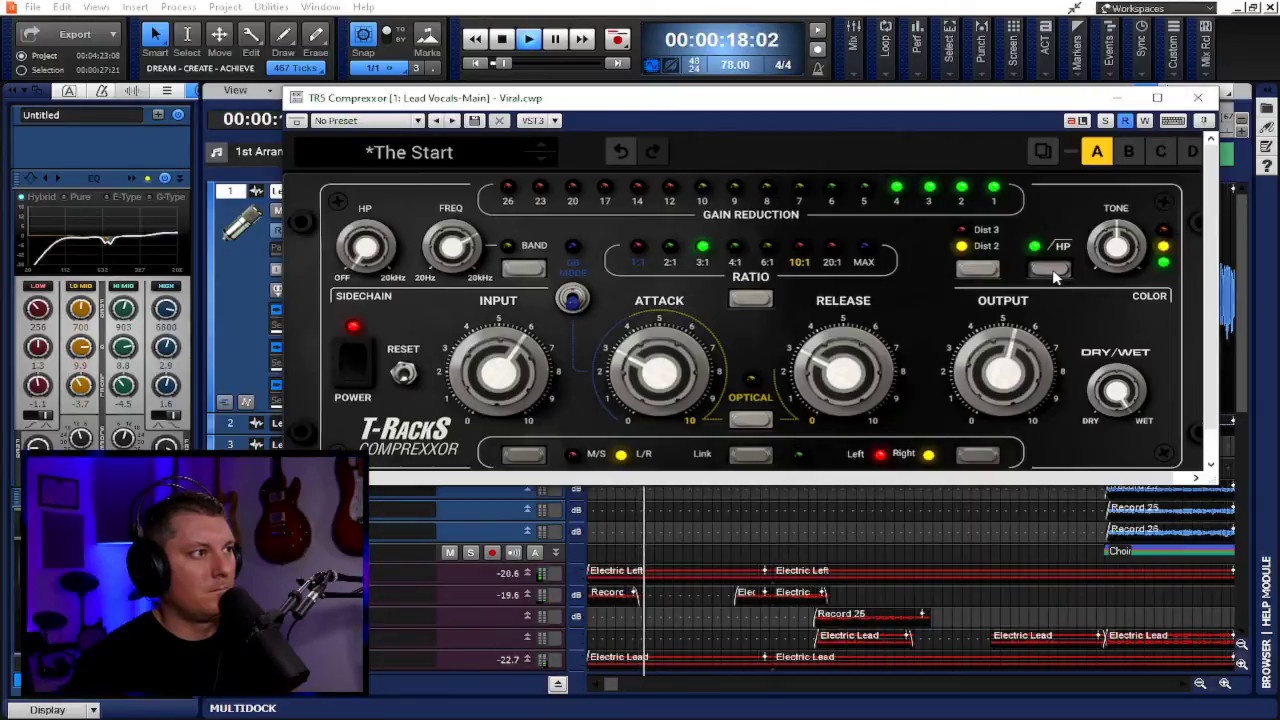
{"action": "left_click", "coordinate": [1050, 270]}
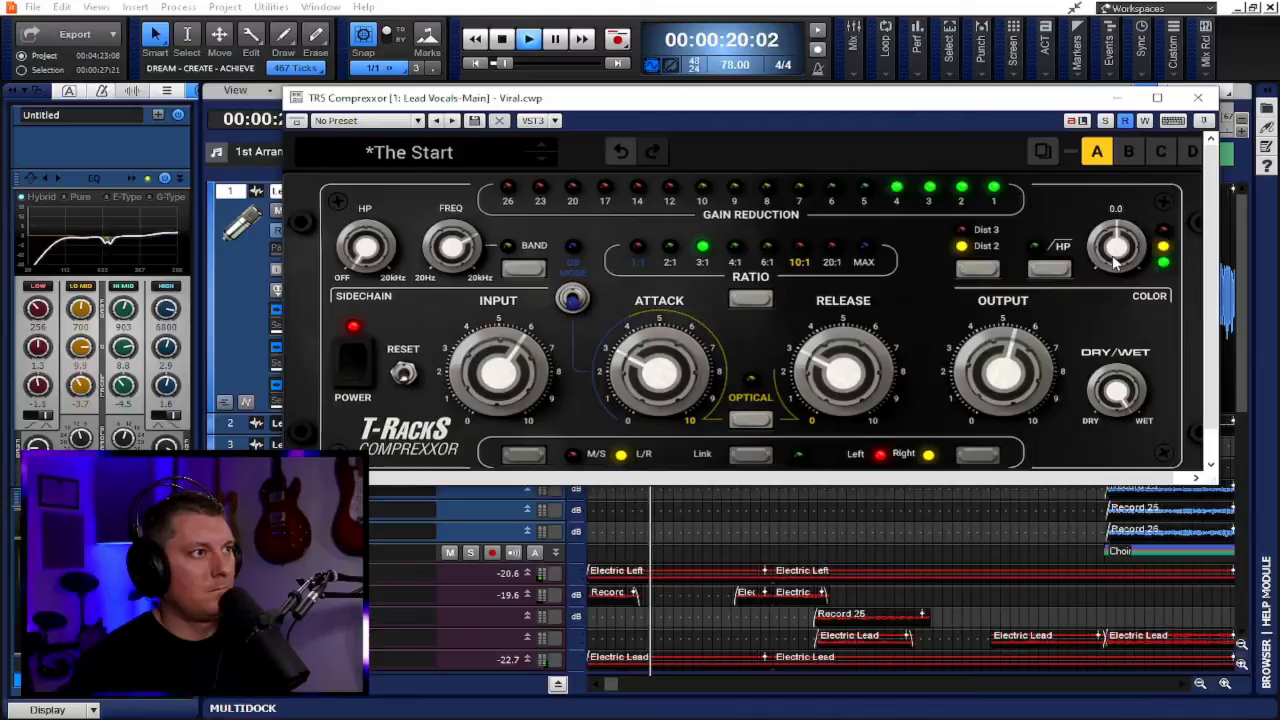
Step: Raise the lead vocal Comprexxor's Tone to 1.3, adjust its Dry/Wet mix and fine-tune the Output to compensate
{"action": "mouse_move", "coordinate": [1115, 247]}
{"action": "left_click_drag", "start_coordinate": [1115, 247], "coordinate": [1117, 232]}
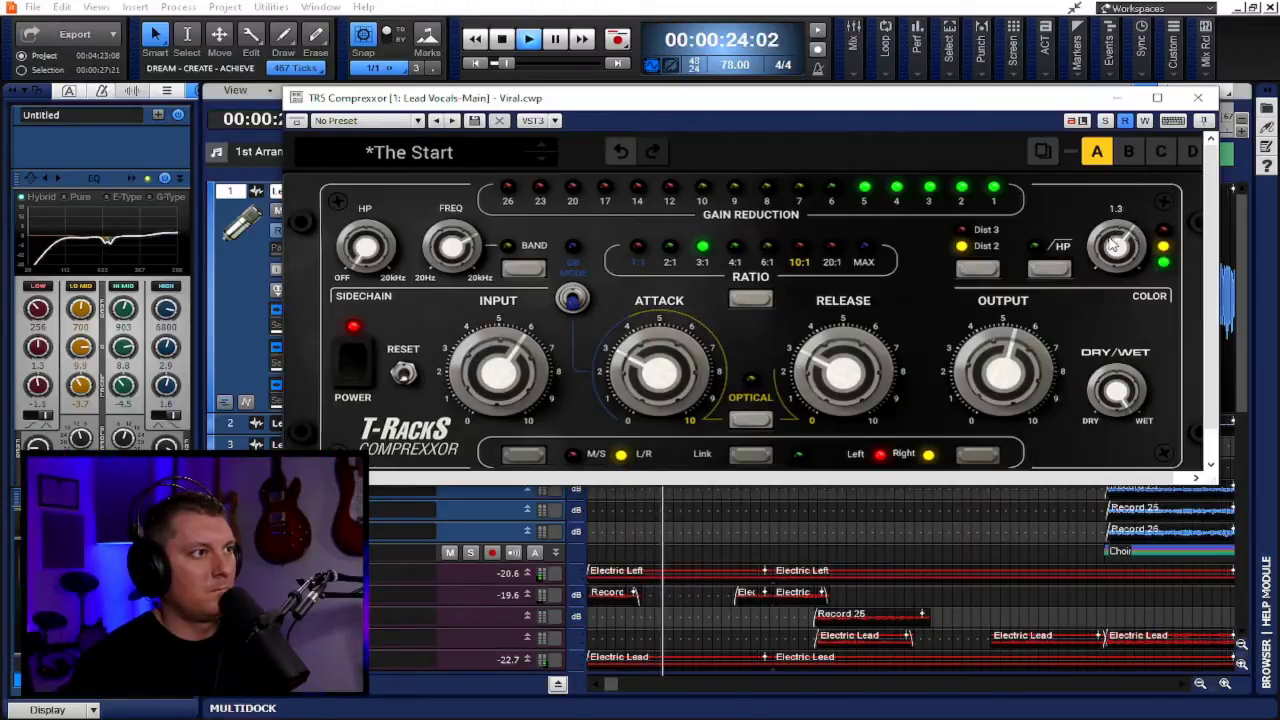
{"action": "mouse_move", "coordinate": [1110, 398]}
{"action": "left_click_drag", "start_coordinate": [1105, 416], "coordinate": [1104, 511]}
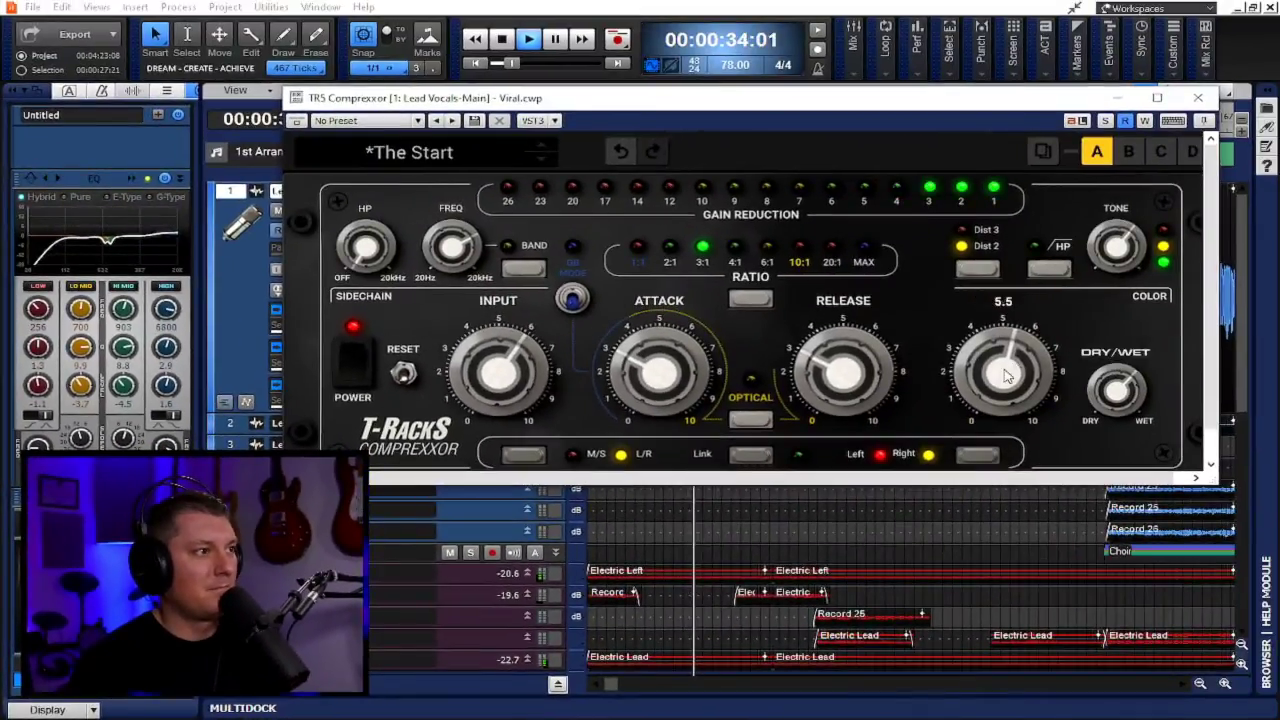
{"action": "left_click_drag", "start_coordinate": [1006, 375], "coordinate": [1005, 372]}
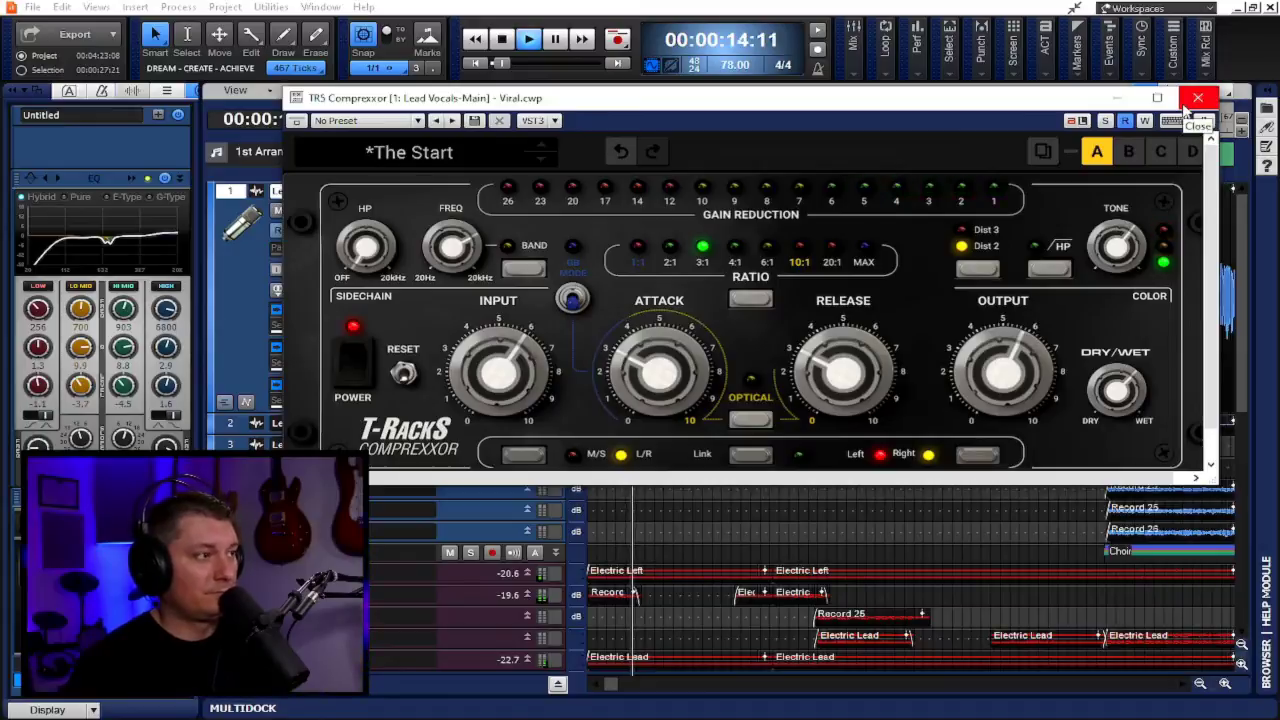
Step: Audition the compressed lead vocals in solo through Verse 2, keeping the Comprexxor meters in view, and stop playback
{"action": "left_click_drag", "start_coordinate": [1027, 105], "coordinate": [1003, 195]}
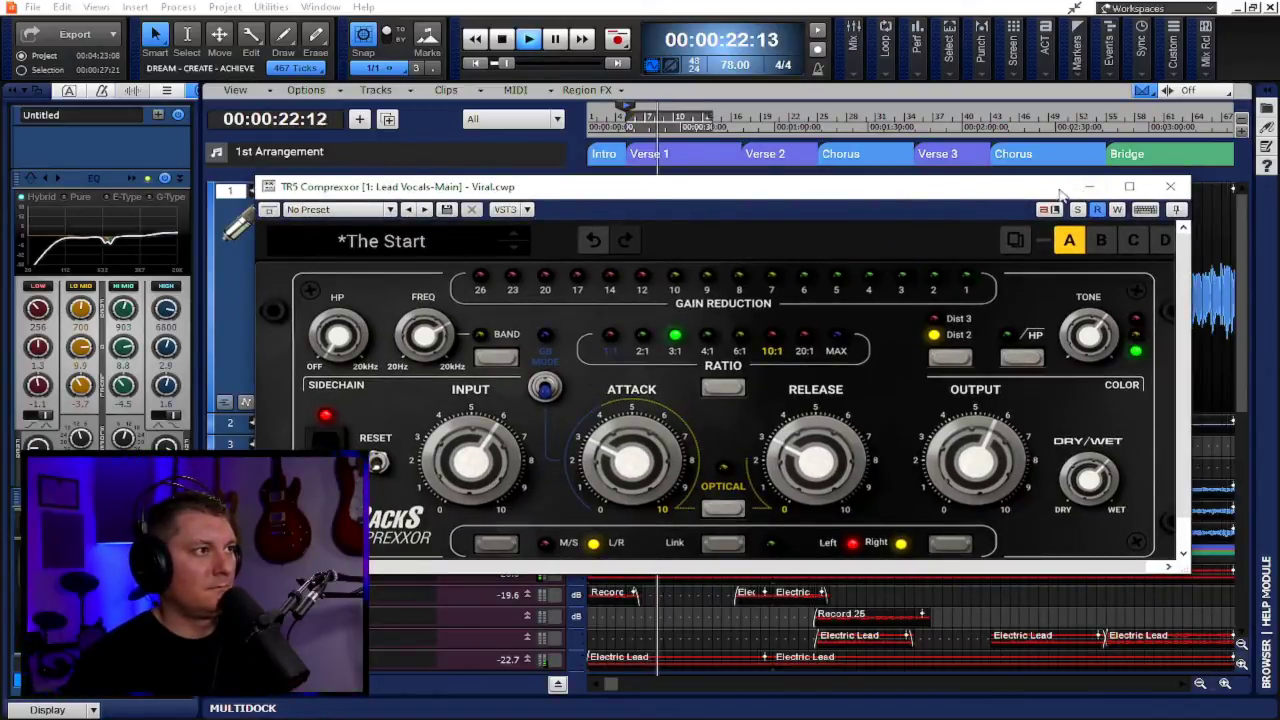
{"action": "left_click_drag", "start_coordinate": [1030, 193], "coordinate": [1003, 93]}
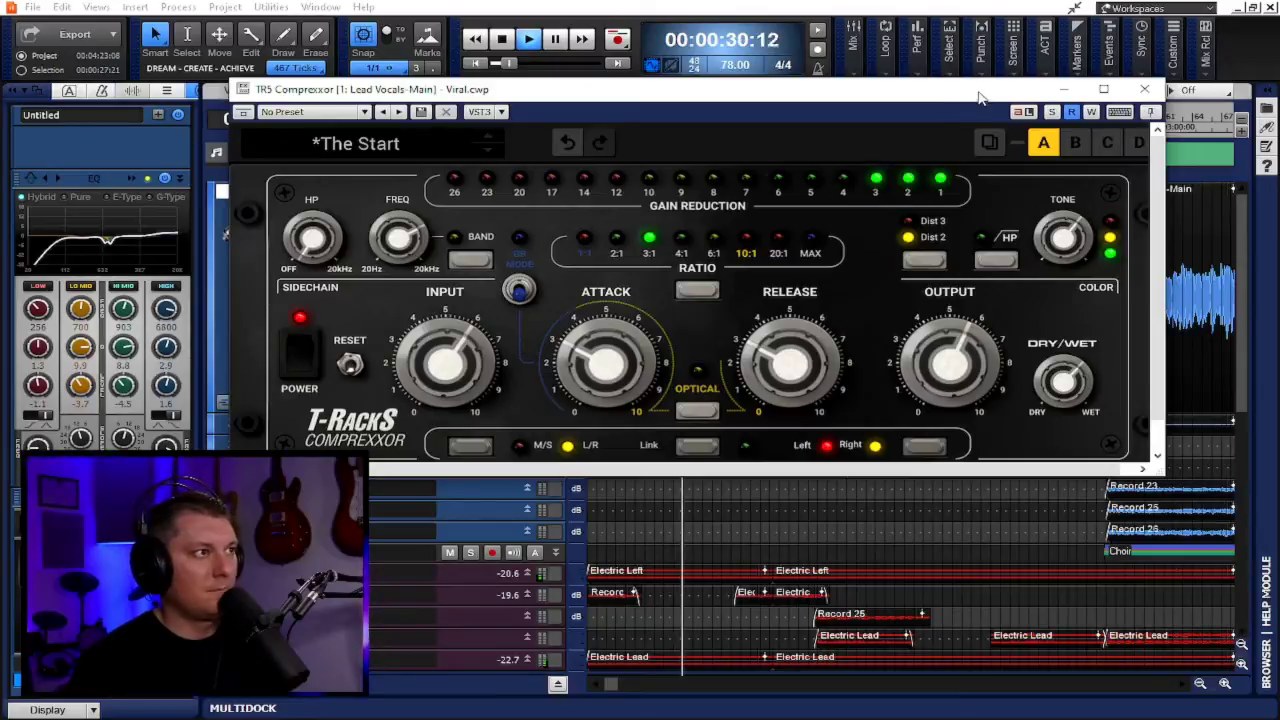
{"action": "left_click", "coordinate": [1052, 115]}
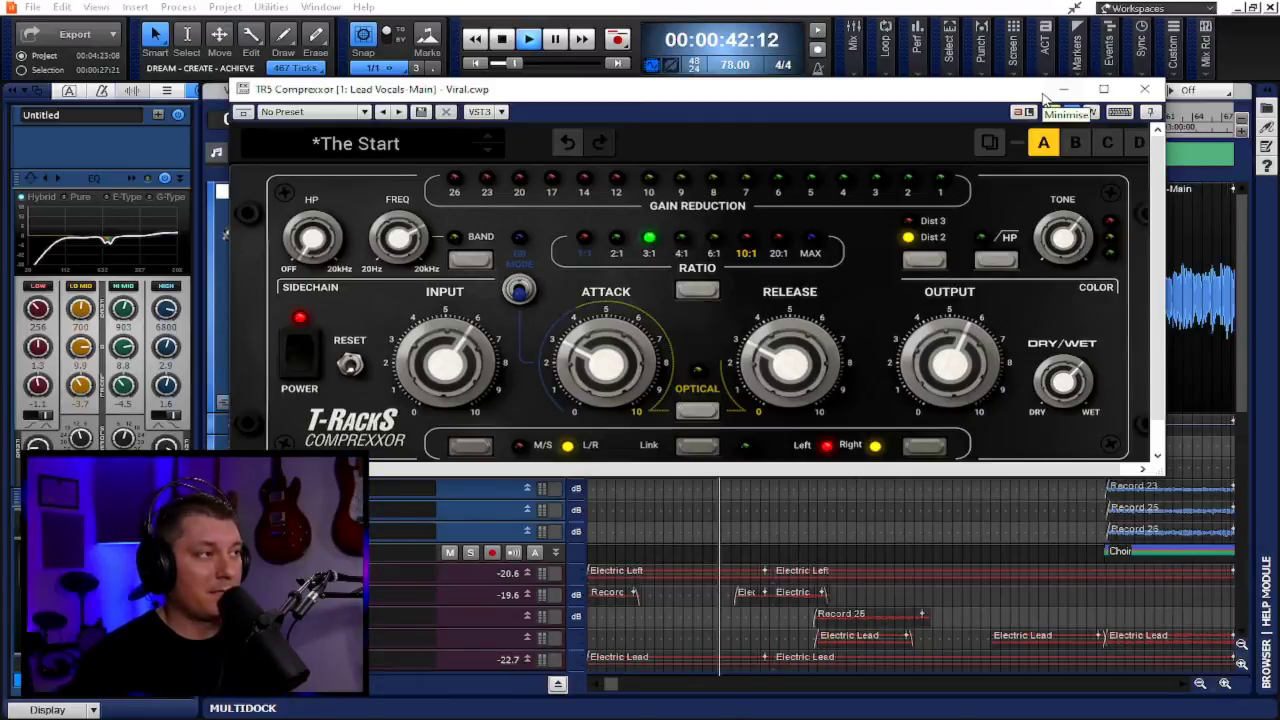
{"action": "left_click_drag", "start_coordinate": [1006, 96], "coordinate": [1015, 258]}
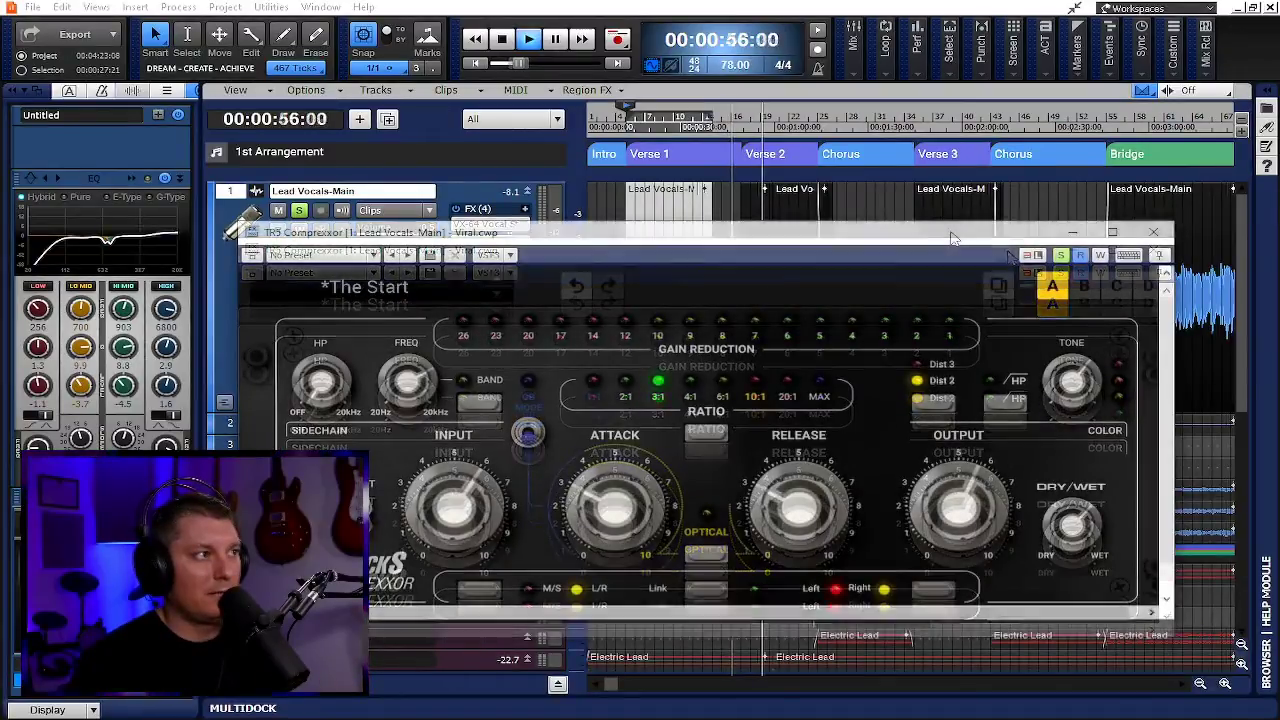
{"action": "left_click_drag", "start_coordinate": [952, 255], "coordinate": [952, 238]}
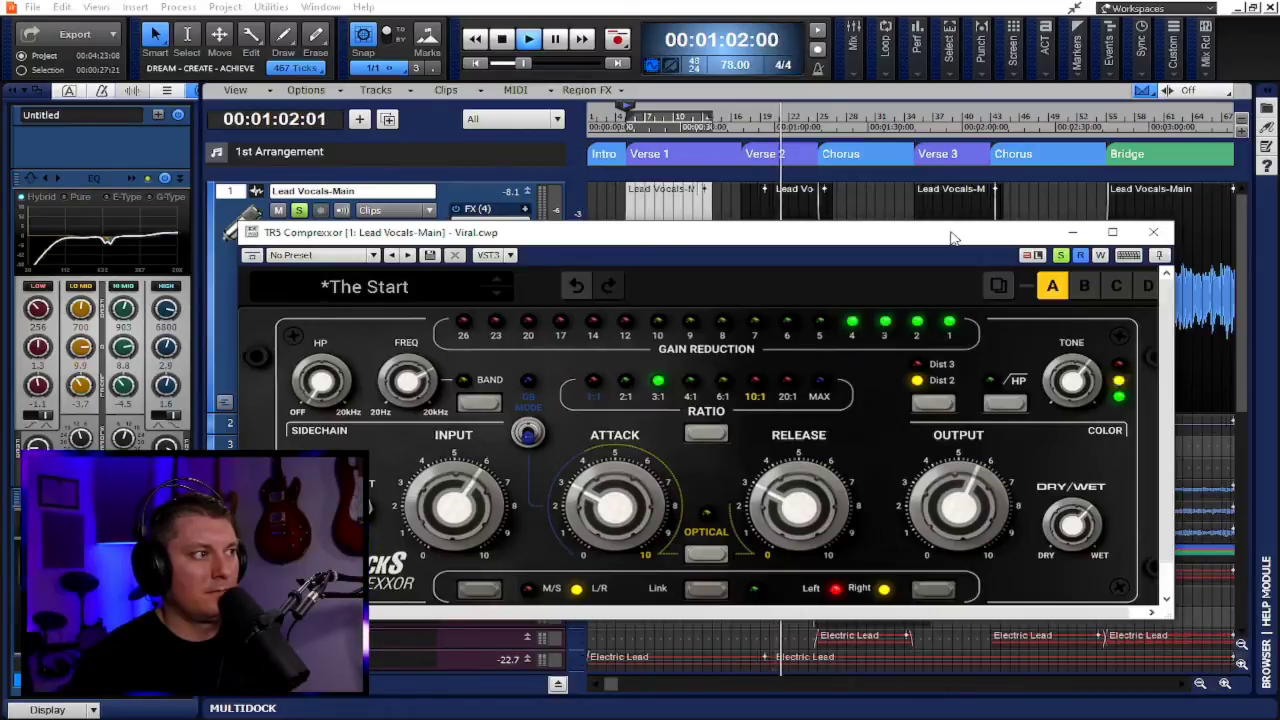
{"action": "left_click_drag", "start_coordinate": [952, 238], "coordinate": [941, 181]}
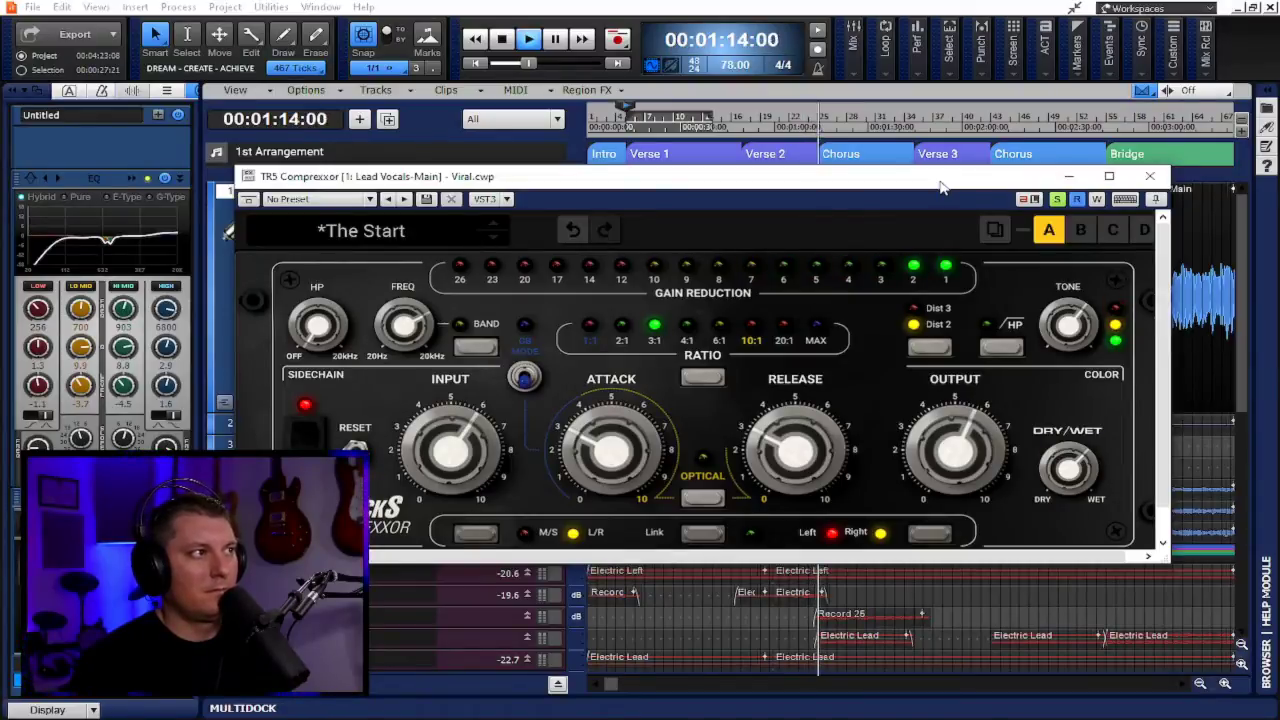
{"action": "left_click", "coordinate": [538, 74]}
{"action": "key", "text": "space"}
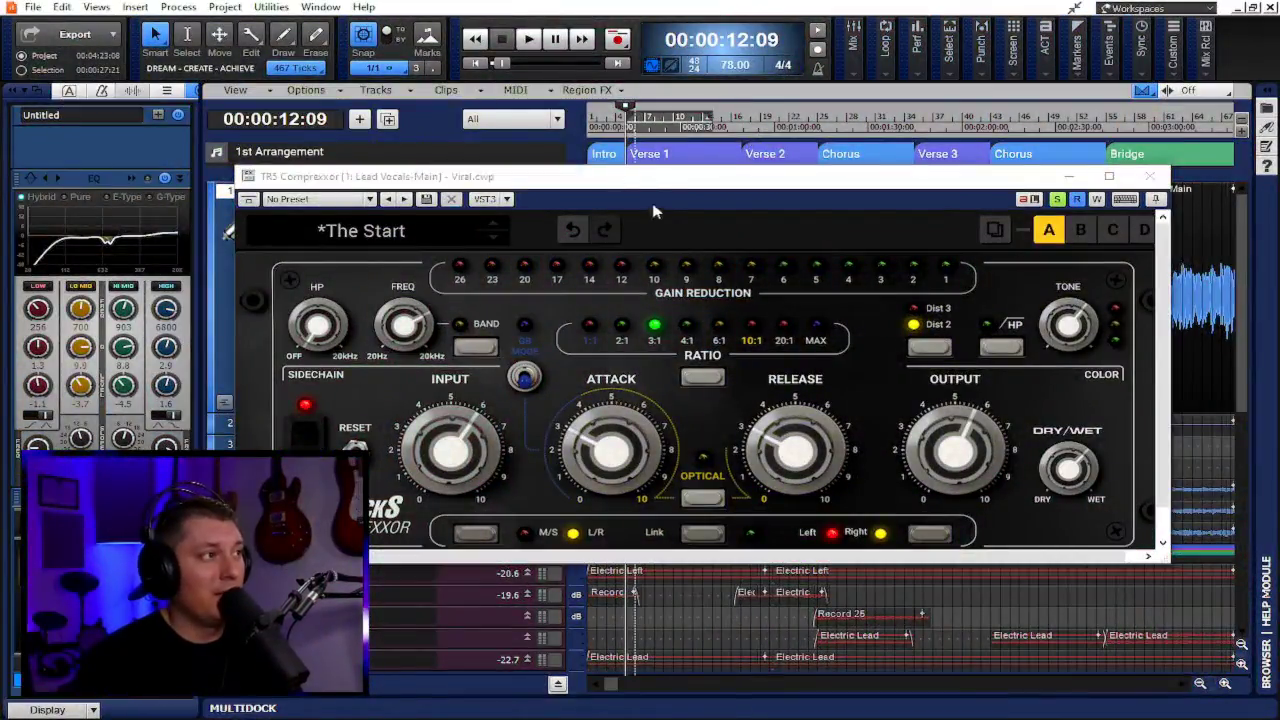
Step: Unsolo Lead Vocals-Main, play the full mix from 00:00:49:07 and close the track's Comprexxor window
{"action": "left_click_drag", "start_coordinate": [713, 183], "coordinate": [733, 314]}
{"action": "left_click", "coordinate": [743, 120]}
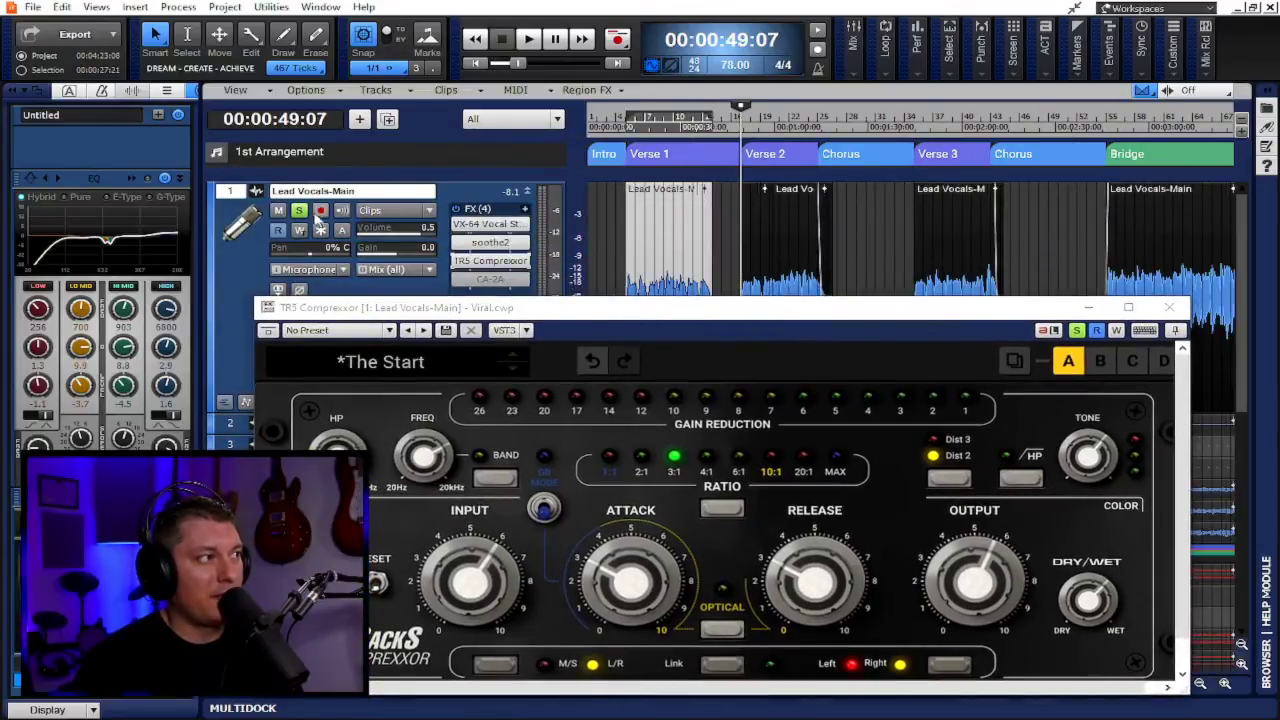
{"action": "left_click", "coordinate": [526, 40]}
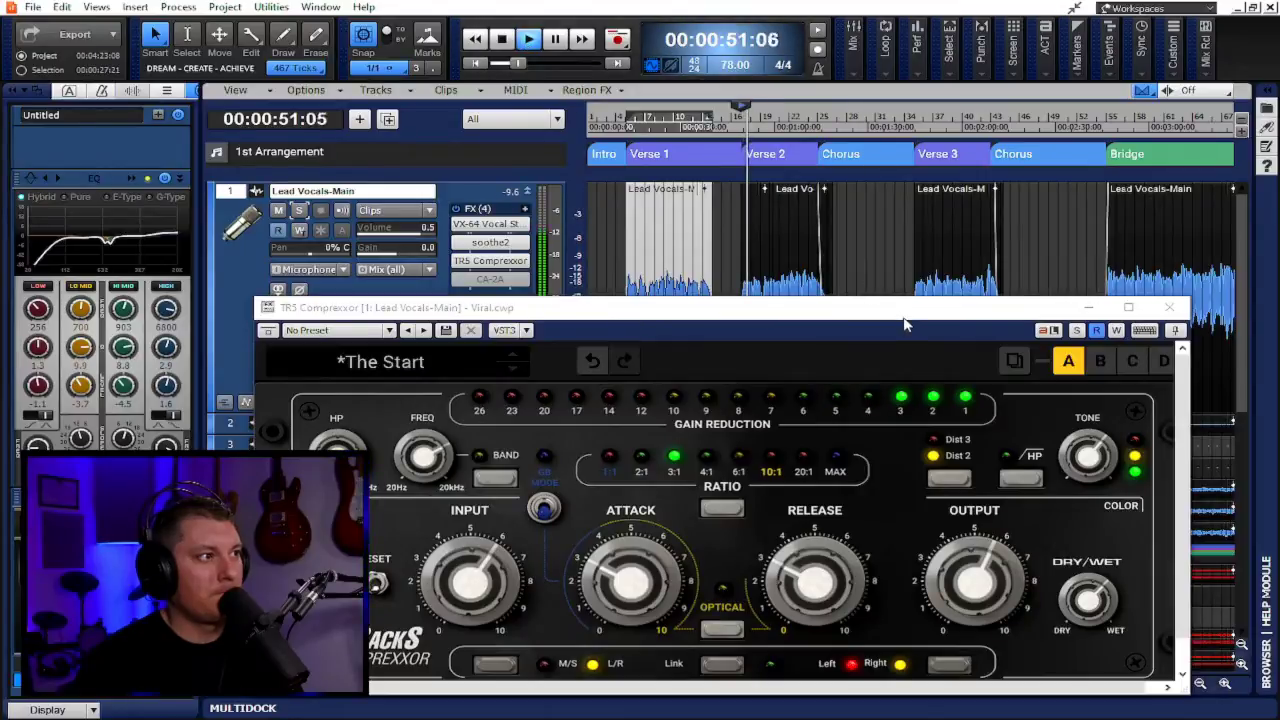
{"action": "left_click_drag", "start_coordinate": [900, 316], "coordinate": [884, 241]}
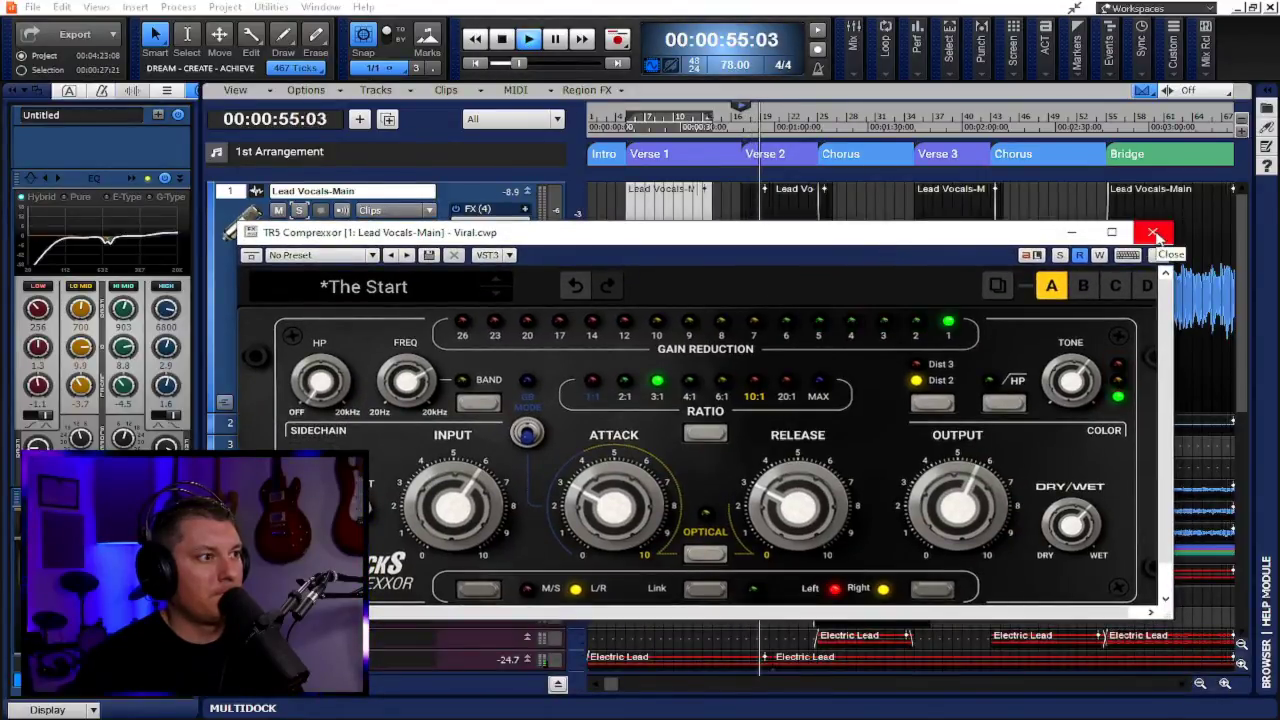
{"action": "left_click", "coordinate": [1154, 233]}
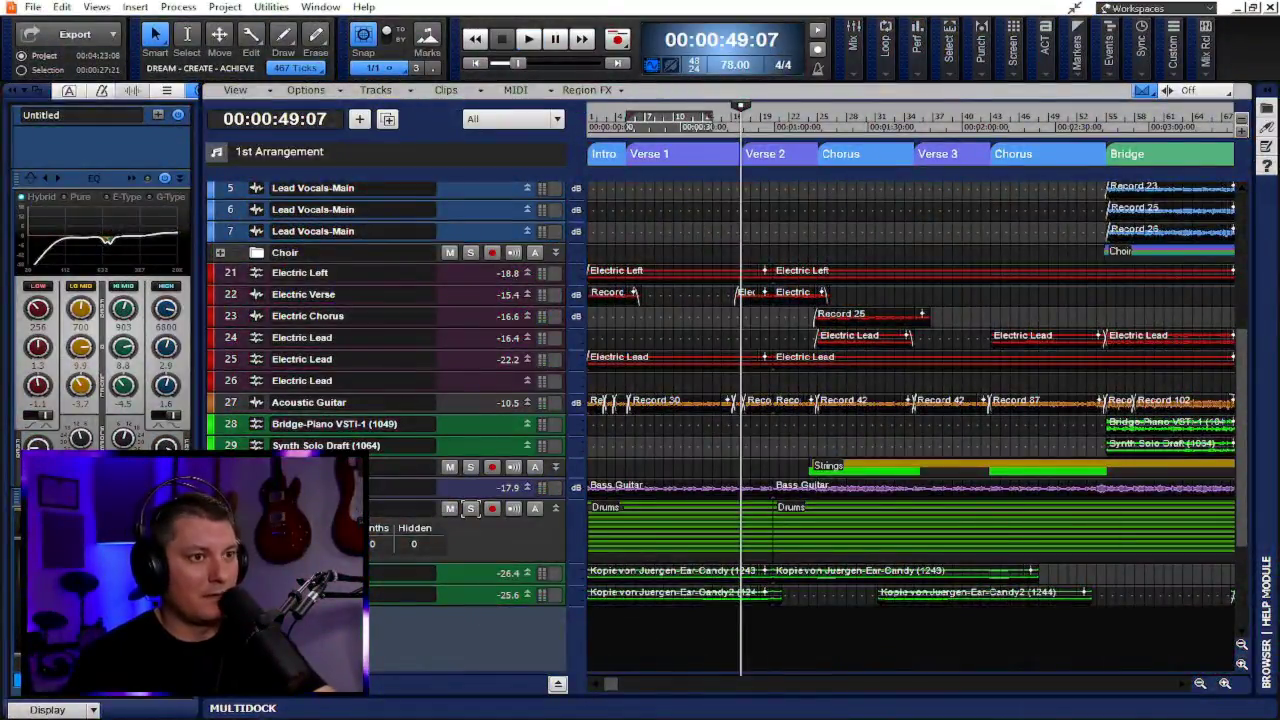
Step: Expand Electric Lead track 25 and insert the TR5 Comprexxor after the CA-2A in its FX rack
{"action": "double_click", "coordinate": [445, 371]}
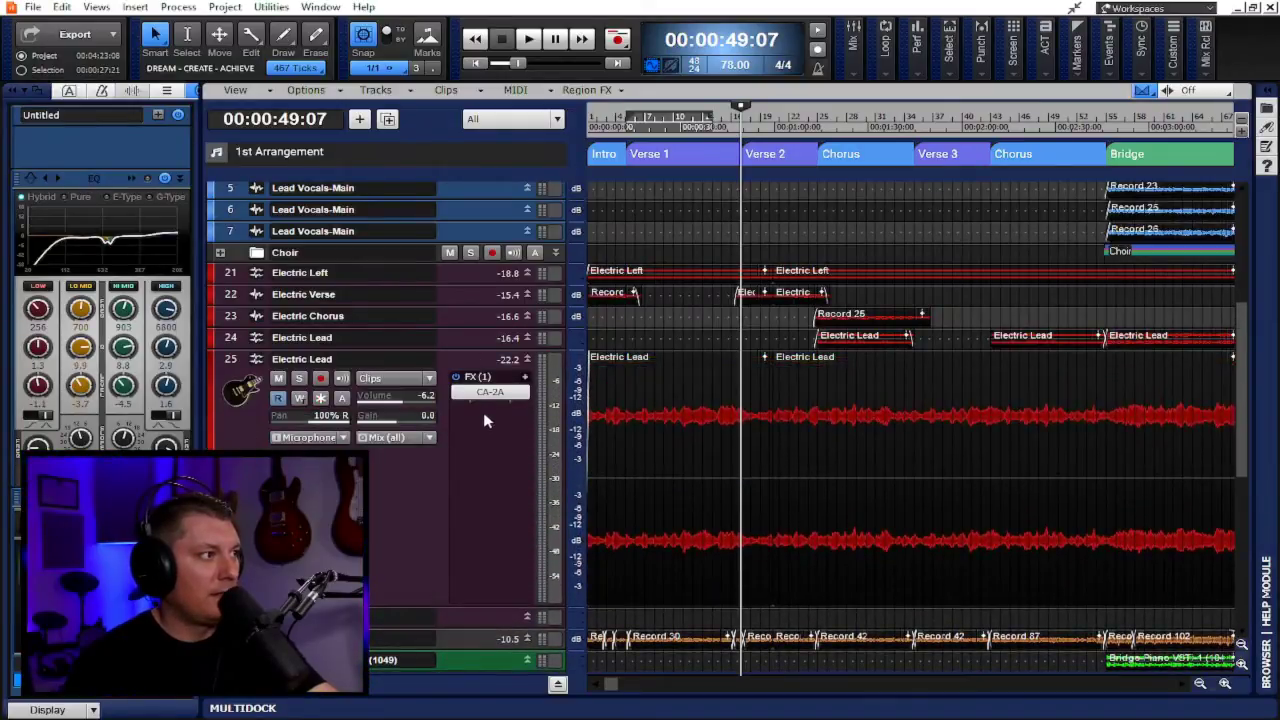
{"action": "right_click", "coordinate": [484, 412]}
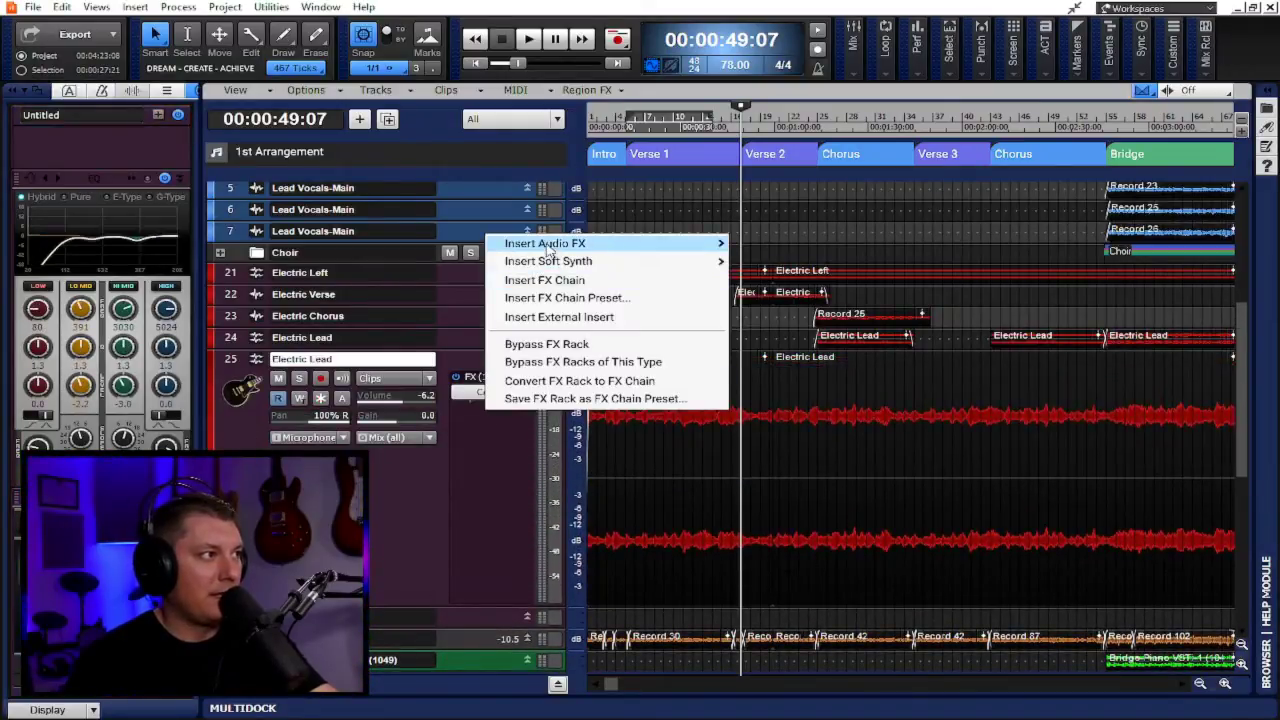
{"action": "mouse_move", "coordinate": [548, 250]}
{"action": "left_click", "coordinate": [790, 288]}
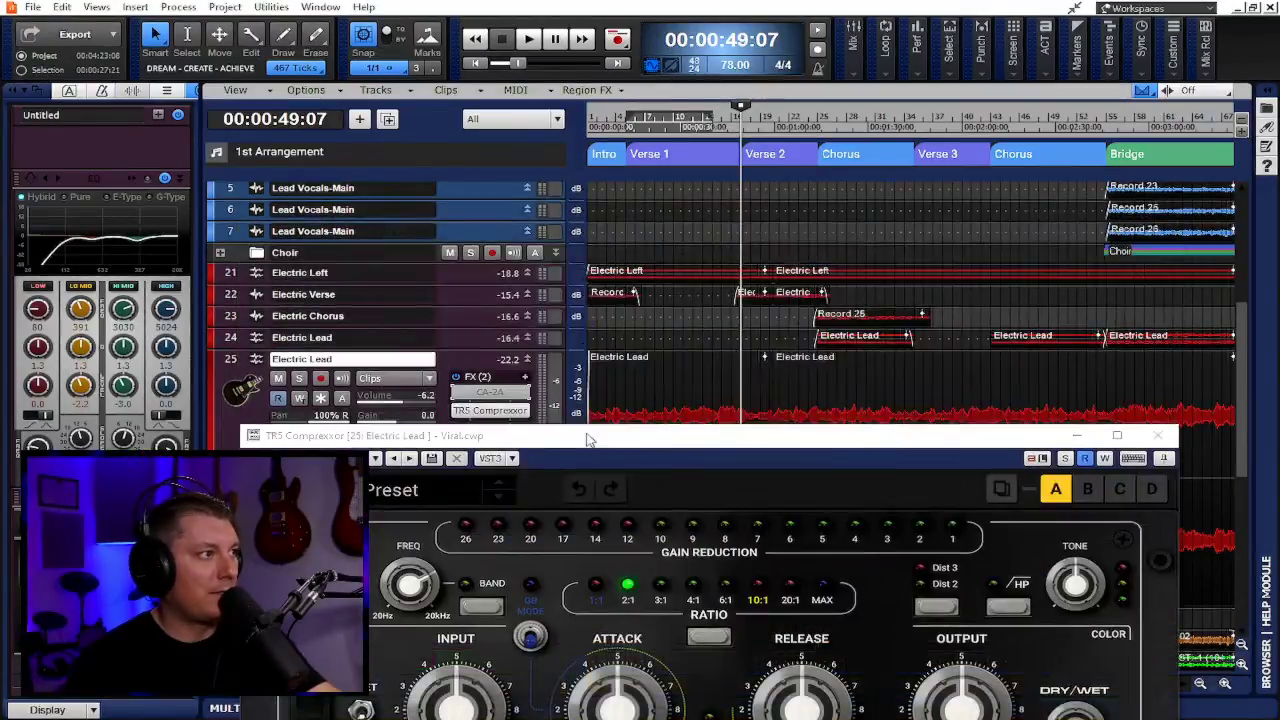
{"action": "left_click_drag", "start_coordinate": [572, 431], "coordinate": [666, 56]}
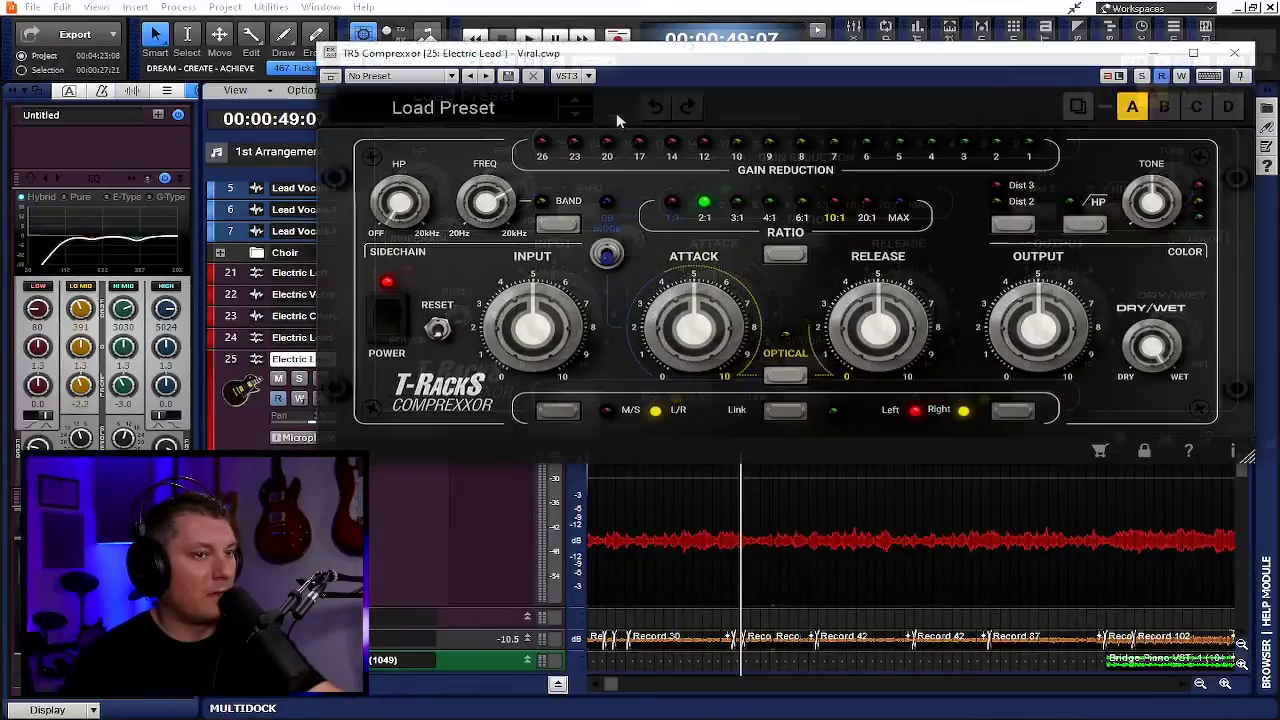
Step: Load the Spank Guitar Clean Chords preset in the Electric Lead Comprexxor and solo that track for playback
{"action": "left_click", "coordinate": [479, 113]}
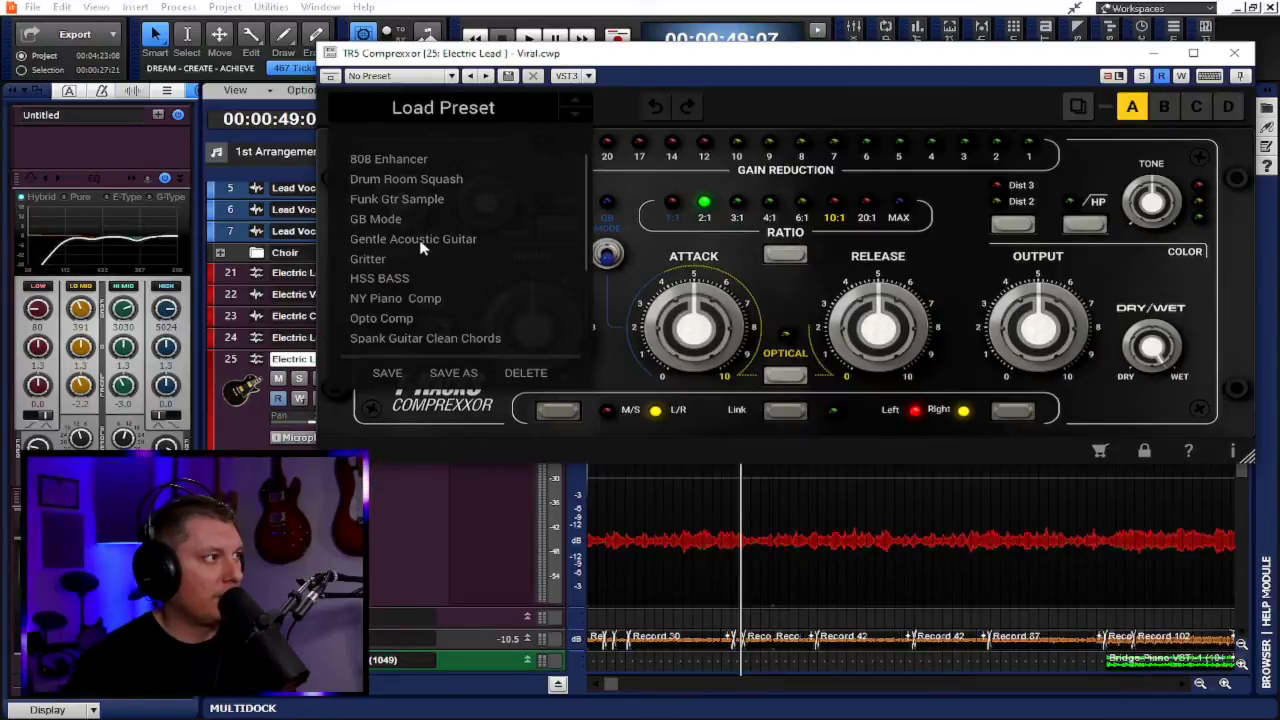
{"action": "scroll", "coordinate": [400, 298], "scroll_direction": "down", "scroll_amount": 2}
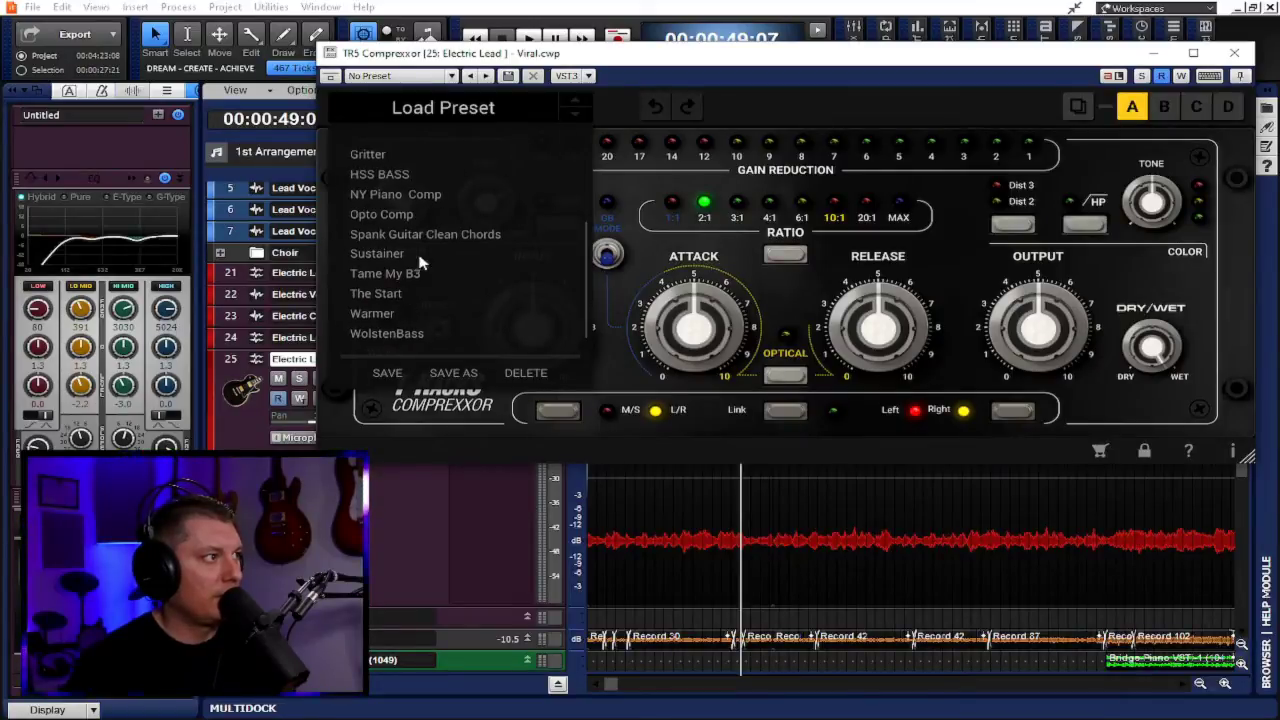
{"action": "left_click", "coordinate": [469, 236]}
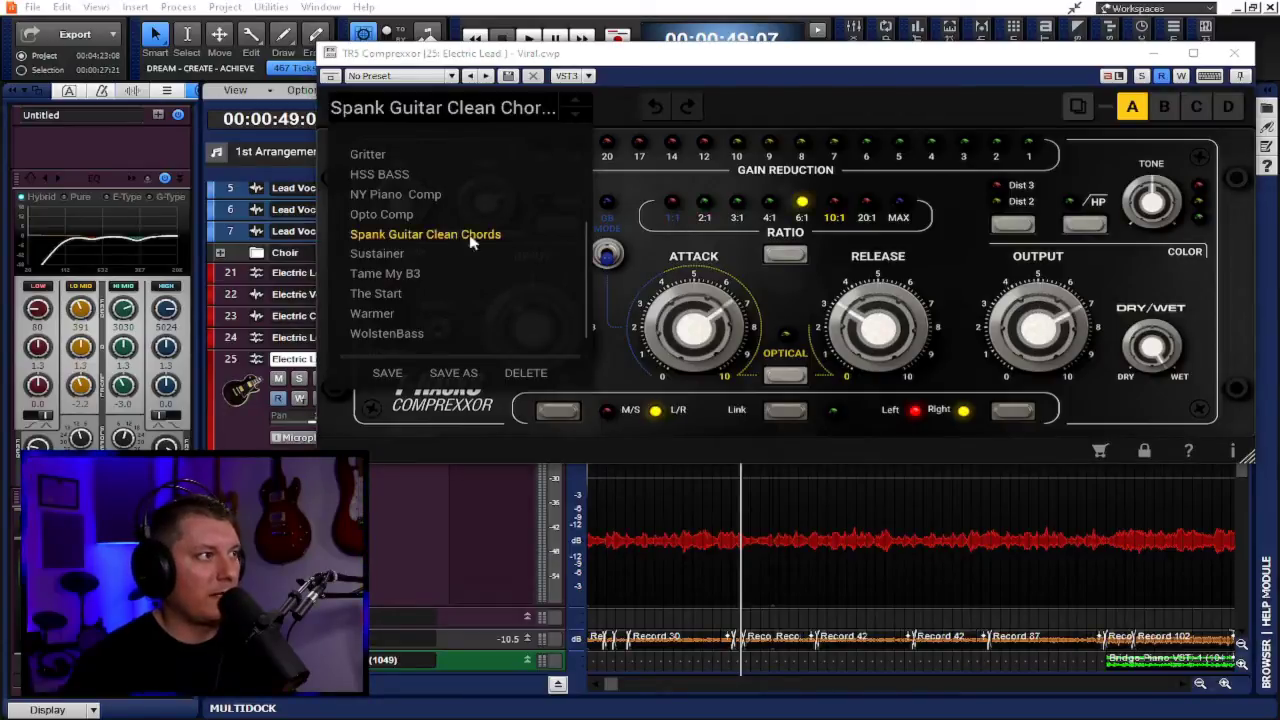
{"action": "left_click", "coordinate": [1080, 78]}
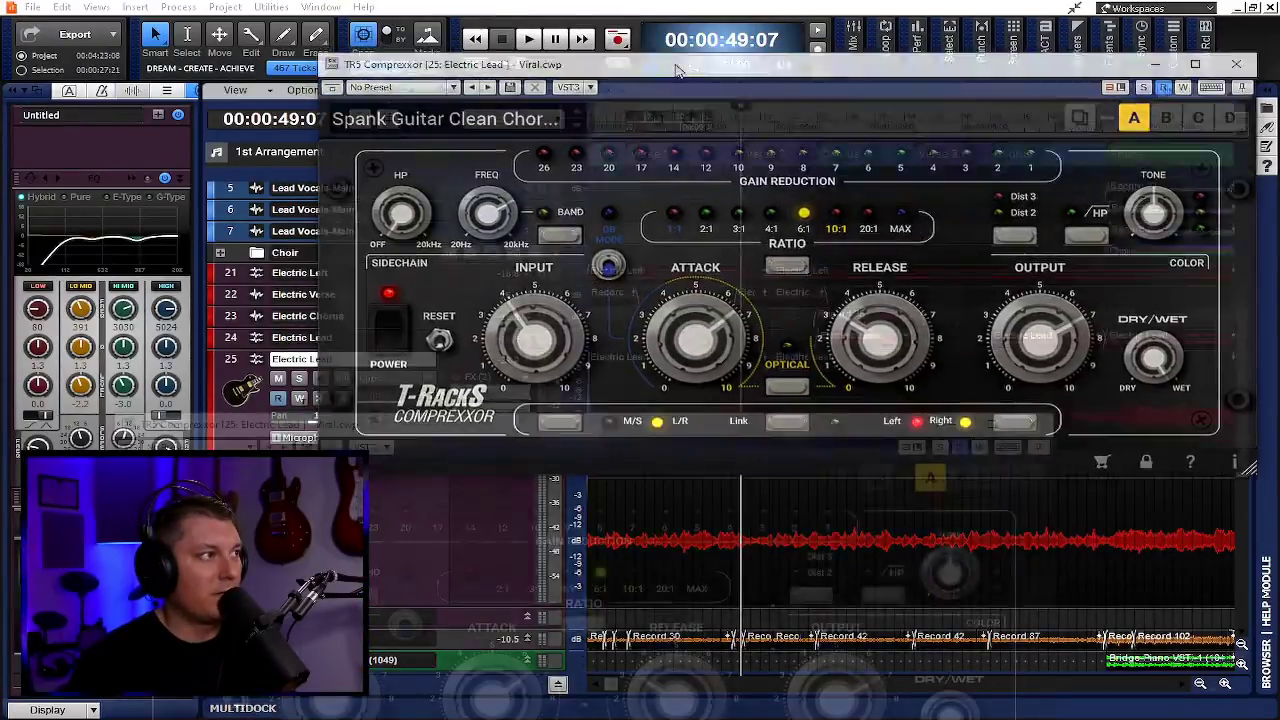
{"action": "left_click_drag", "start_coordinate": [760, 55], "coordinate": [558, 426]}
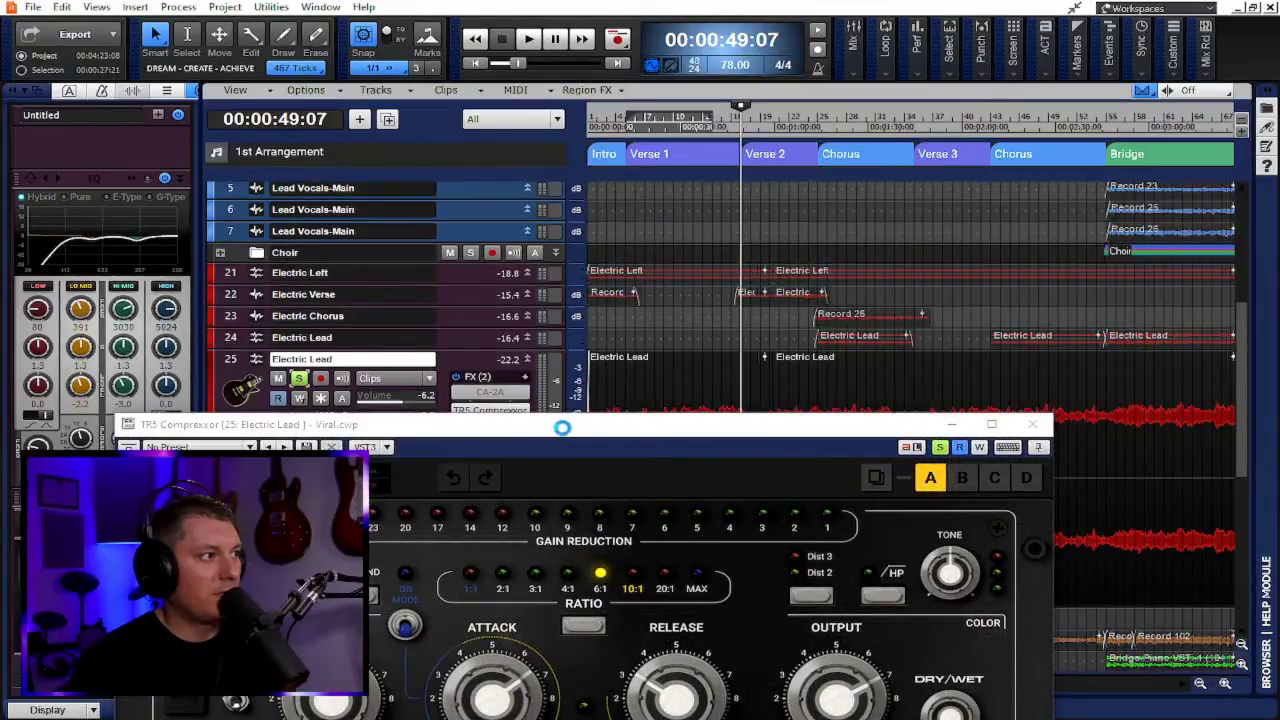
{"action": "left_click_drag", "start_coordinate": [580, 428], "coordinate": [800, 45]}
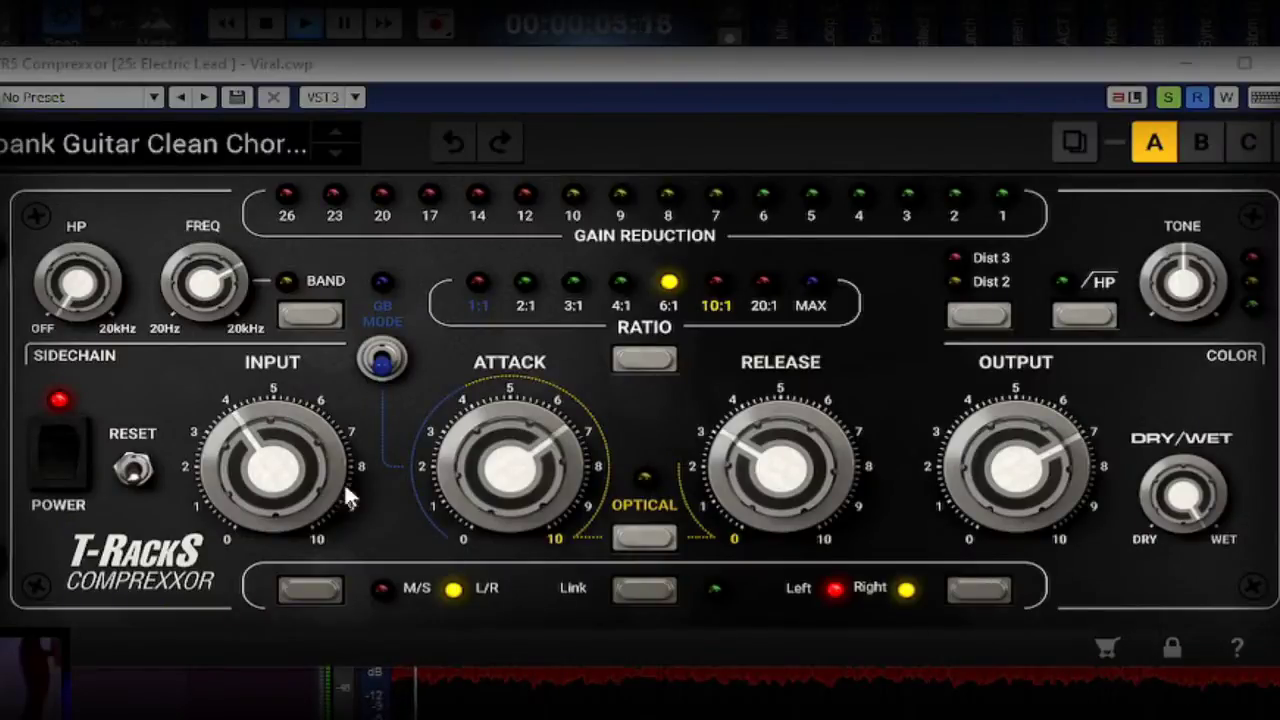
Step: During playback, set the Electric Lead Comprexxor's Input to about 6.5, Output to 5 and ratio to 4:1
{"action": "left_click_drag", "start_coordinate": [278, 487], "coordinate": [247, 378]}
{"action": "left_click_drag", "start_coordinate": [1016, 462], "coordinate": [1020, 515]}
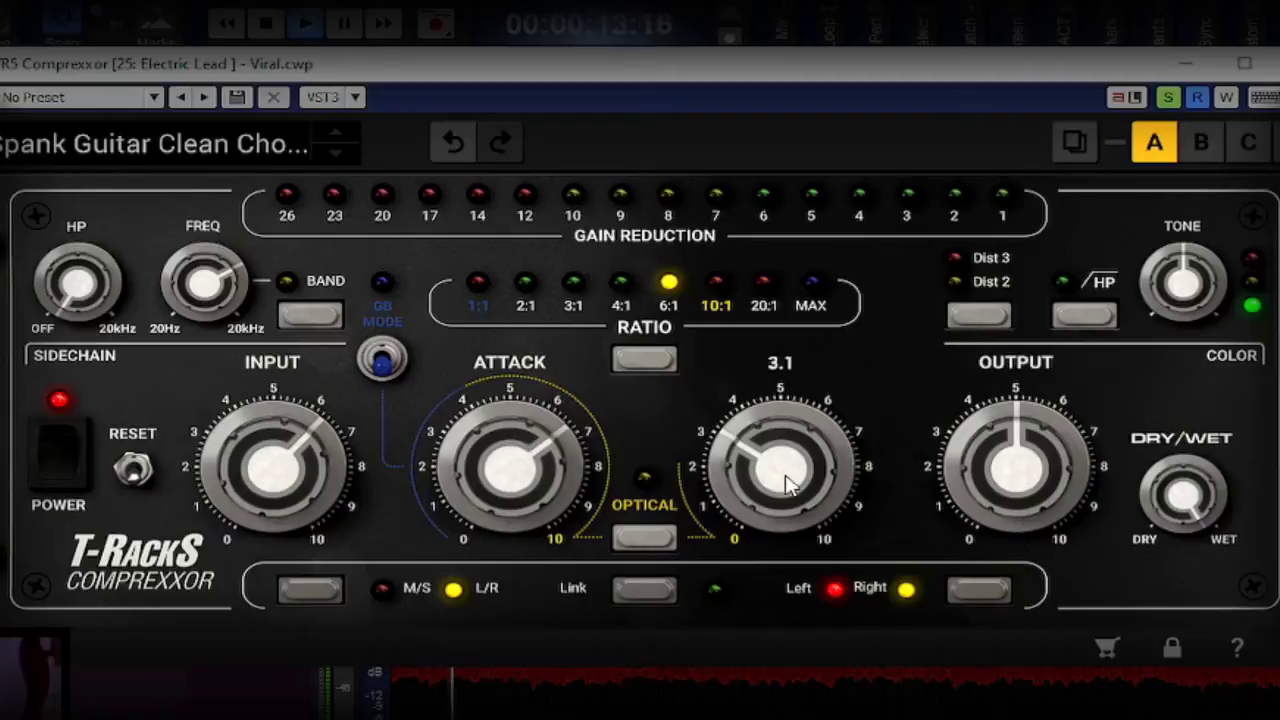
{"action": "left_click", "coordinate": [622, 283]}
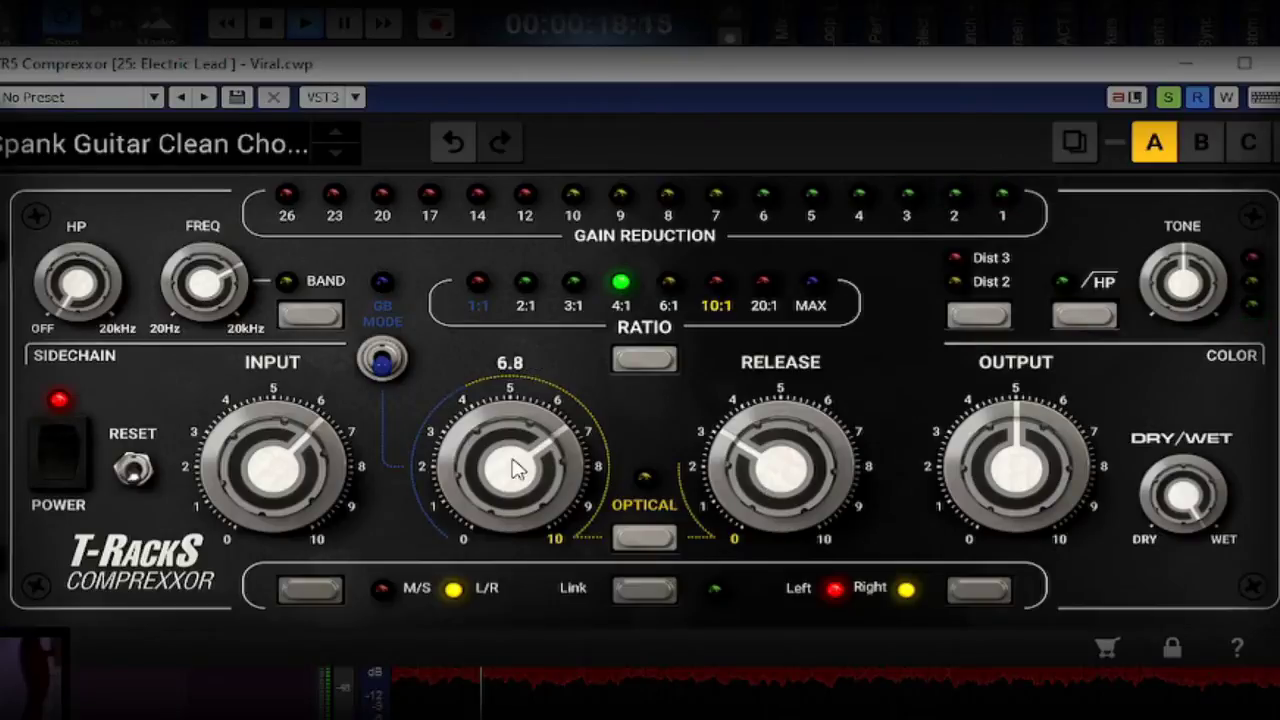
Step: Raise the Electric Lead Comprexxor's Output to about 6, enable Dist 2 and adjust the Dry/Wet mix
{"action": "left_click_drag", "start_coordinate": [983, 488], "coordinate": [1023, 486]}
{"action": "left_click", "coordinate": [980, 316]}
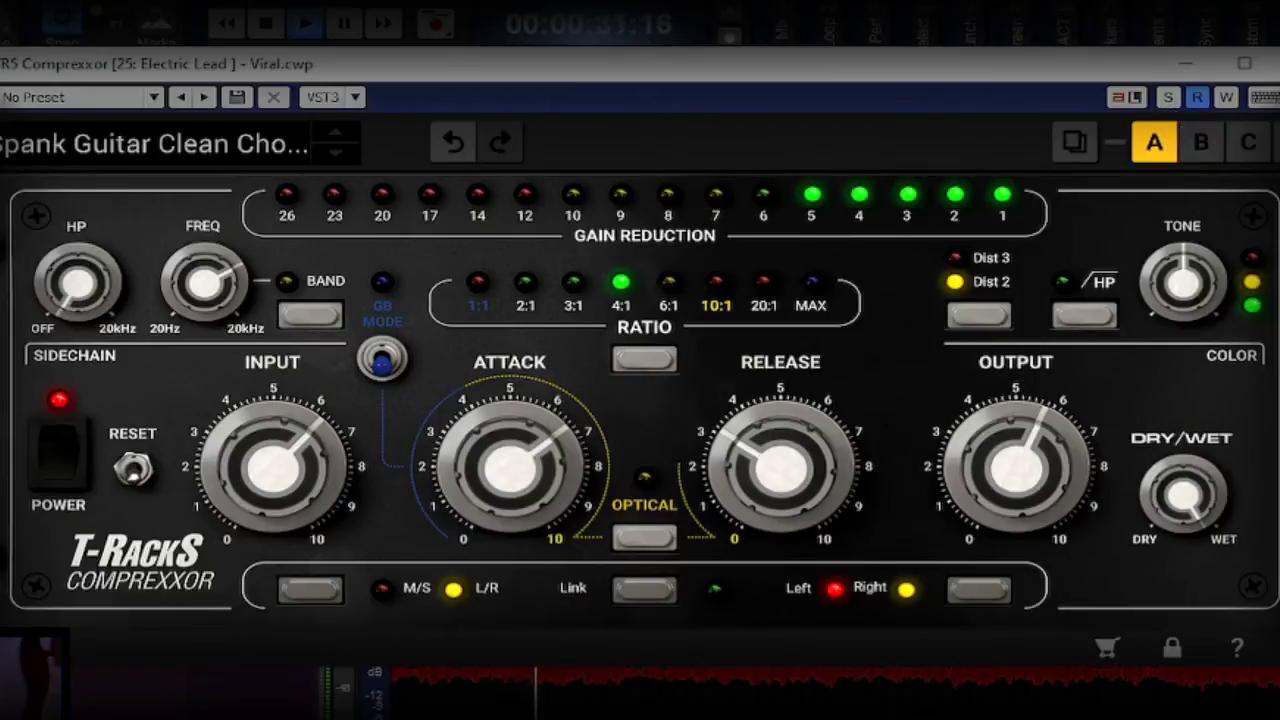
{"action": "left_click_drag", "start_coordinate": [1187, 503], "coordinate": [1224, 641]}
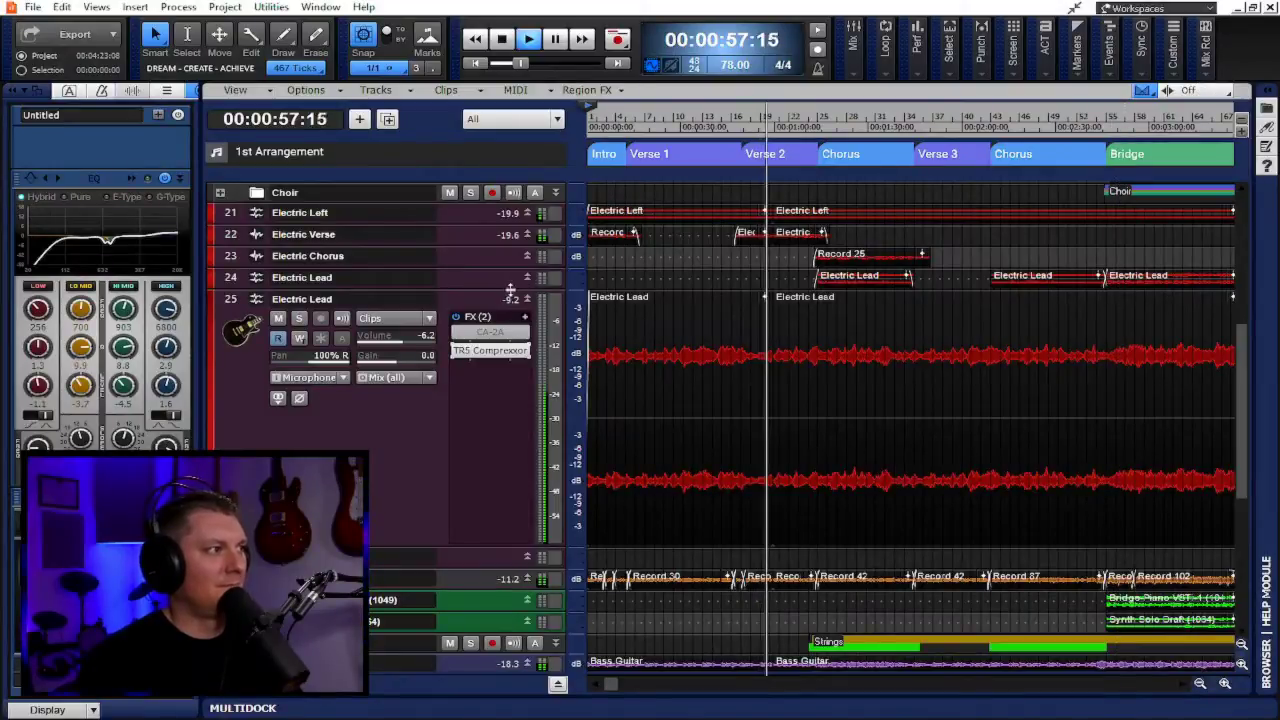
Step: Collapse Electric Lead track 25, stop playback and expand the Acoustic Guitar track to show its FX rack
{"action": "left_click_drag", "start_coordinate": [520, 558], "coordinate": [510, 311]}
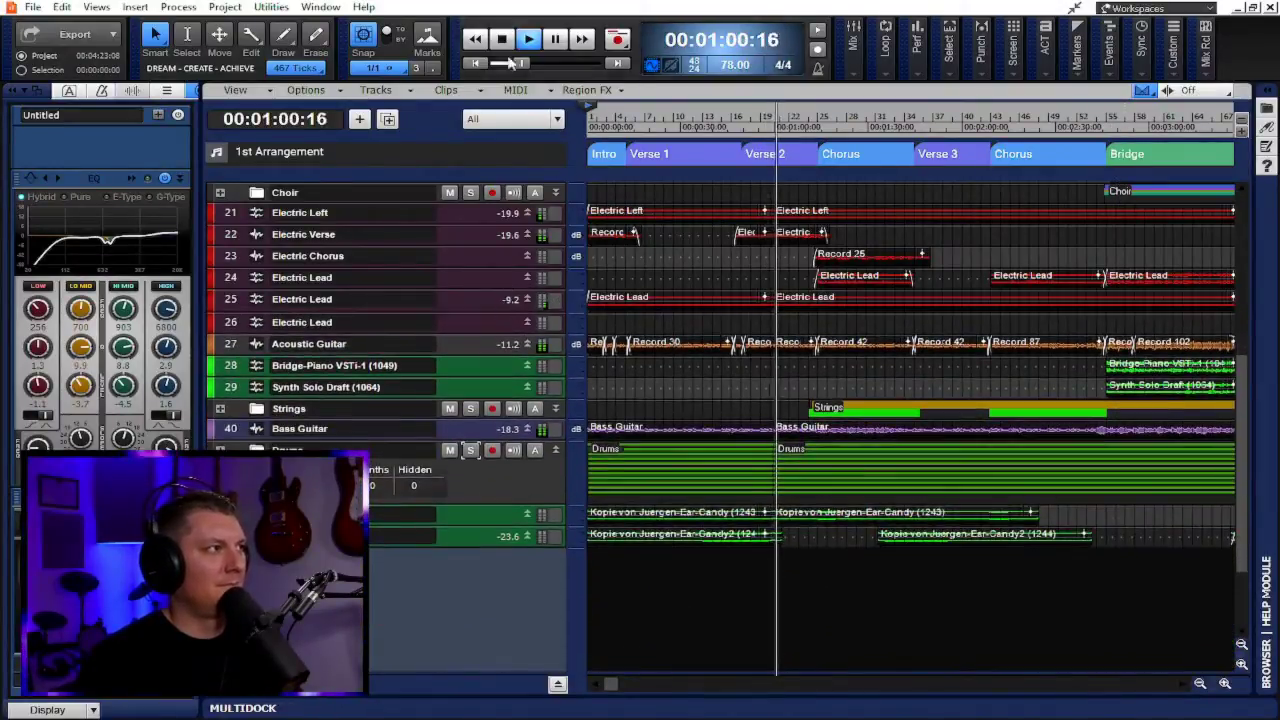
{"action": "left_click", "coordinate": [503, 39]}
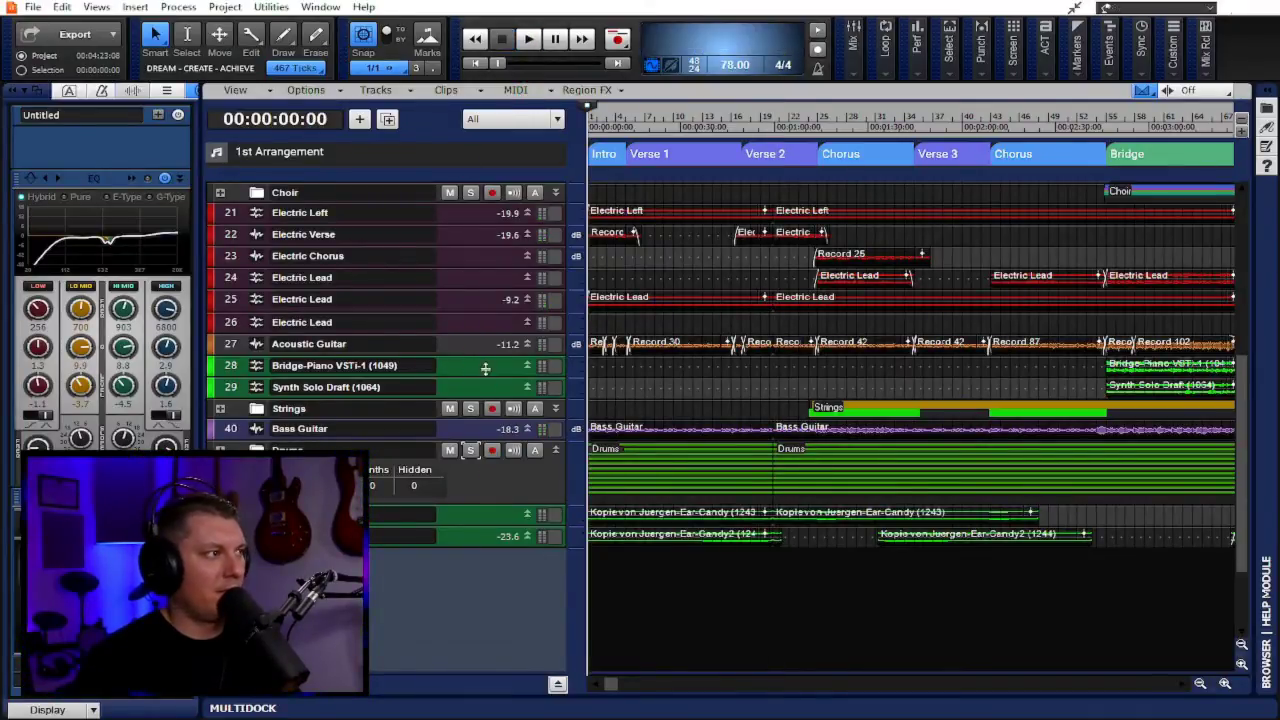
{"action": "left_click_drag", "start_coordinate": [480, 355], "coordinate": [503, 549]}
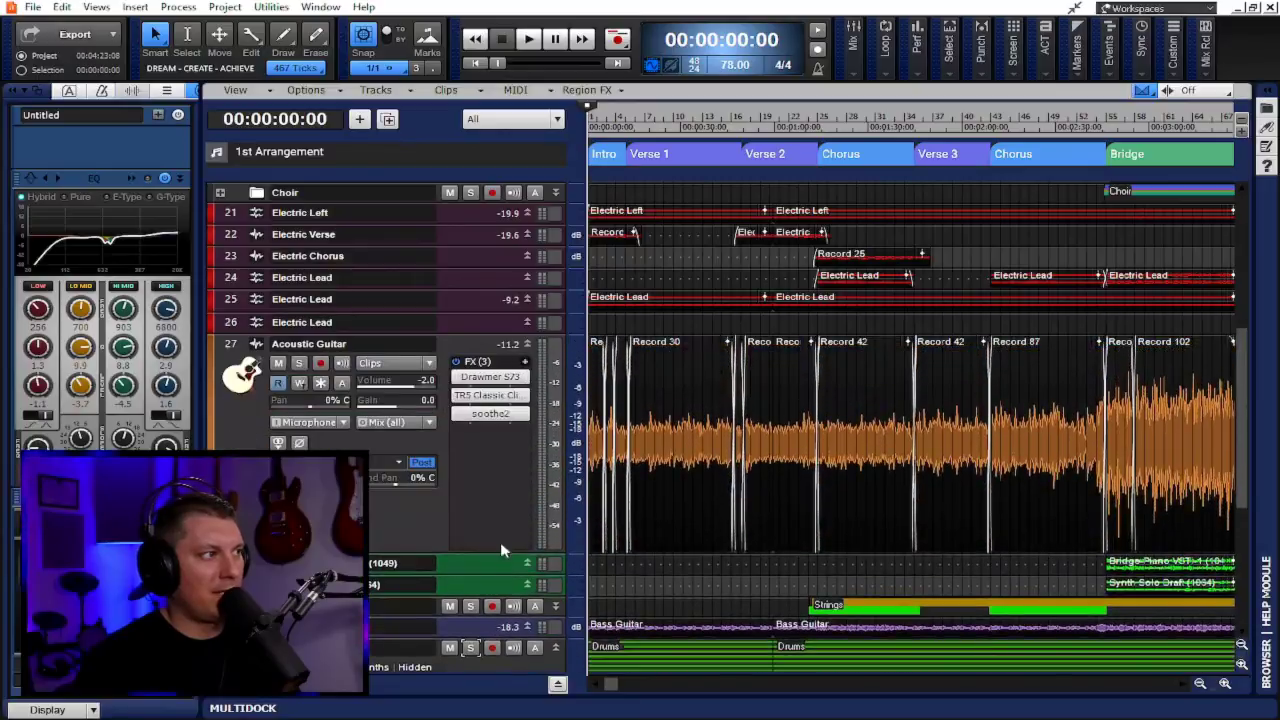
Step: Insert the TR5 Comprexxor on the Acoustic Guitar track and load its Gentle Acoustic Guitar preset
{"action": "right_click", "coordinate": [483, 432]}
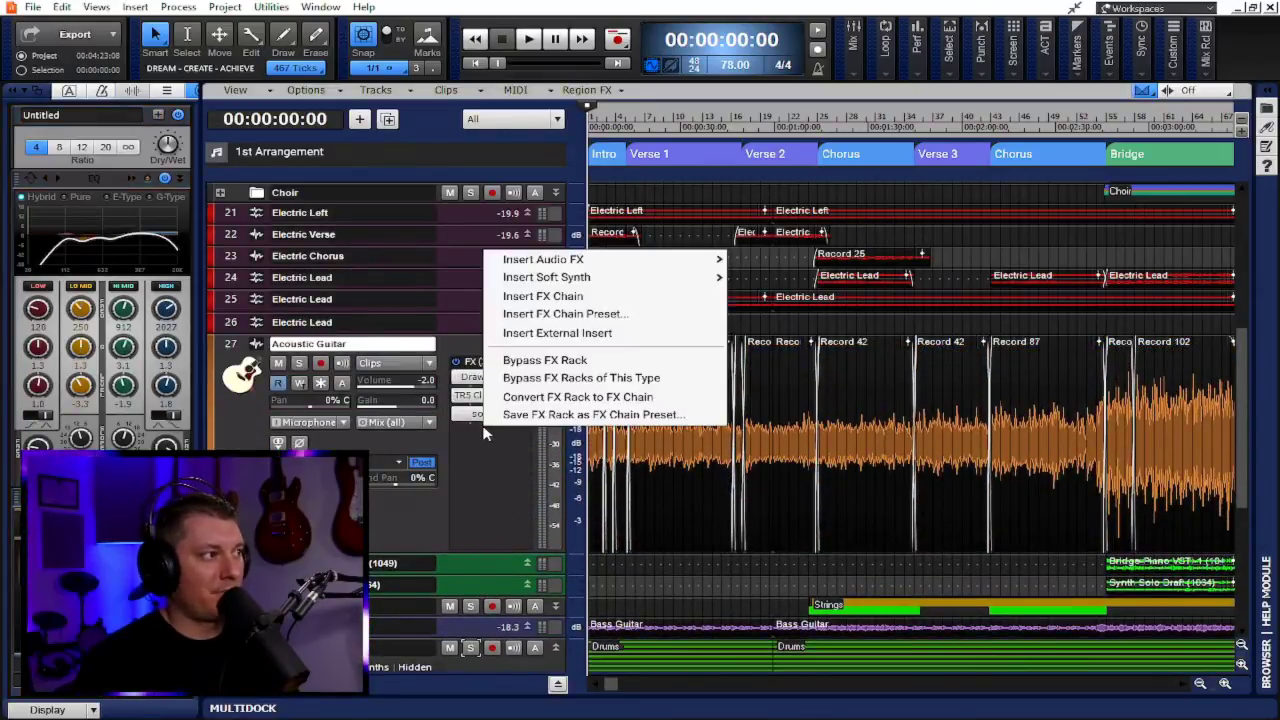
{"action": "mouse_move", "coordinate": [690, 259]}
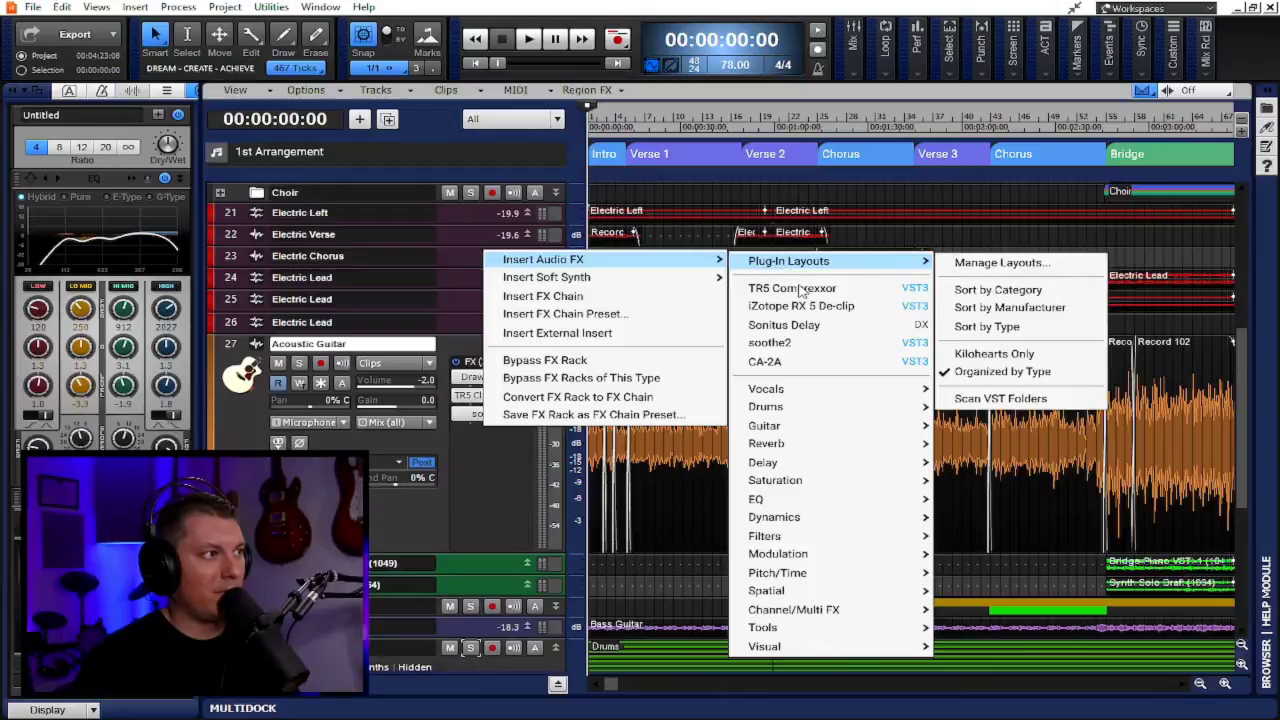
{"action": "left_click", "coordinate": [800, 288]}
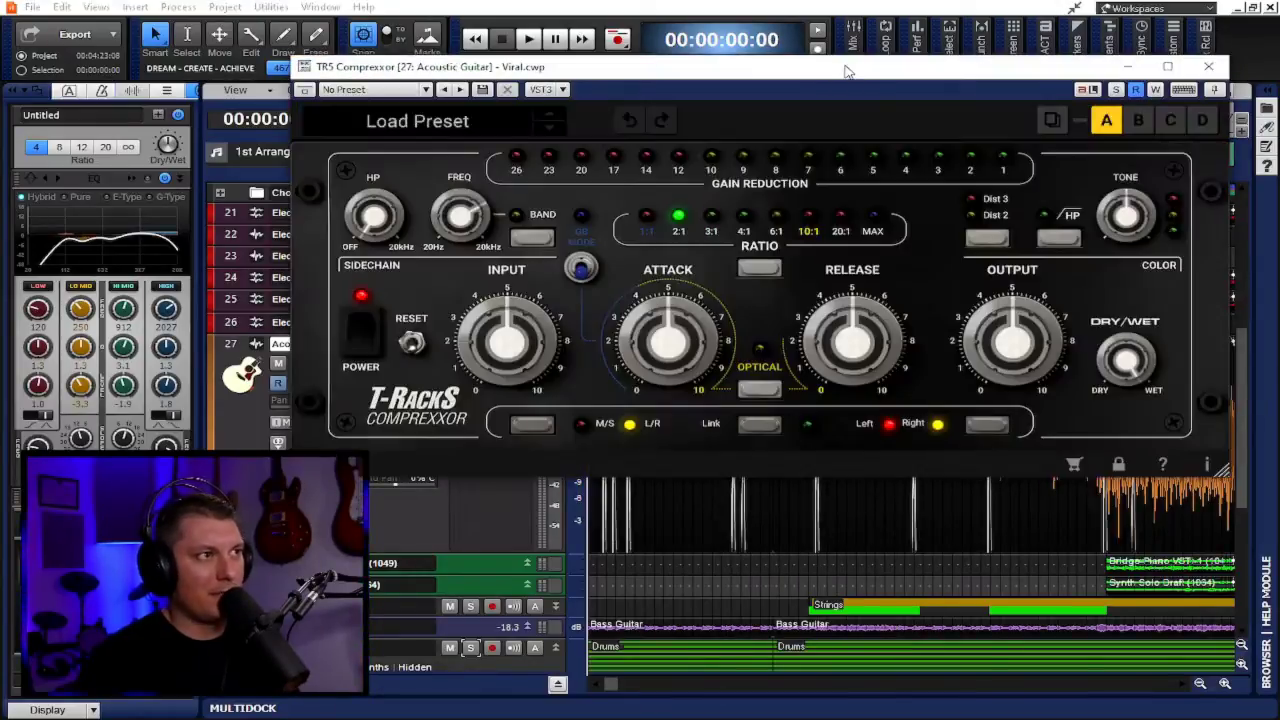
{"action": "left_click_drag", "start_coordinate": [845, 73], "coordinate": [890, 27]}
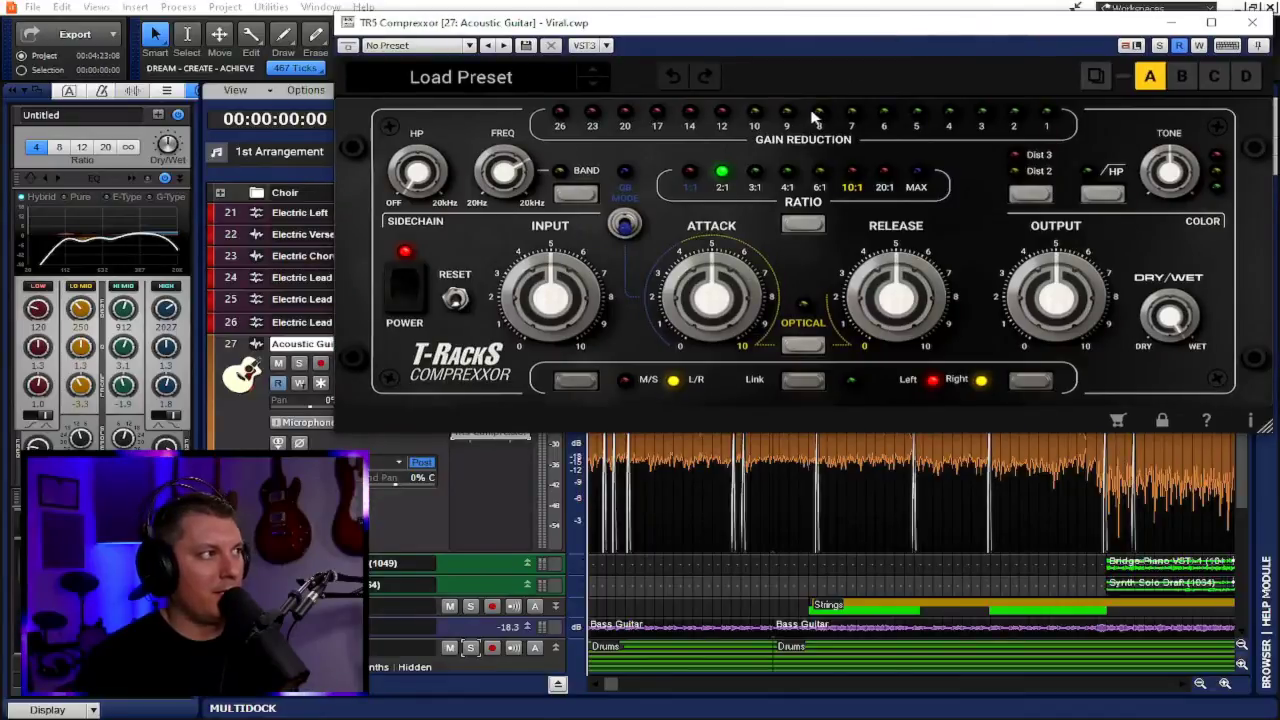
{"action": "left_click", "coordinate": [472, 86]}
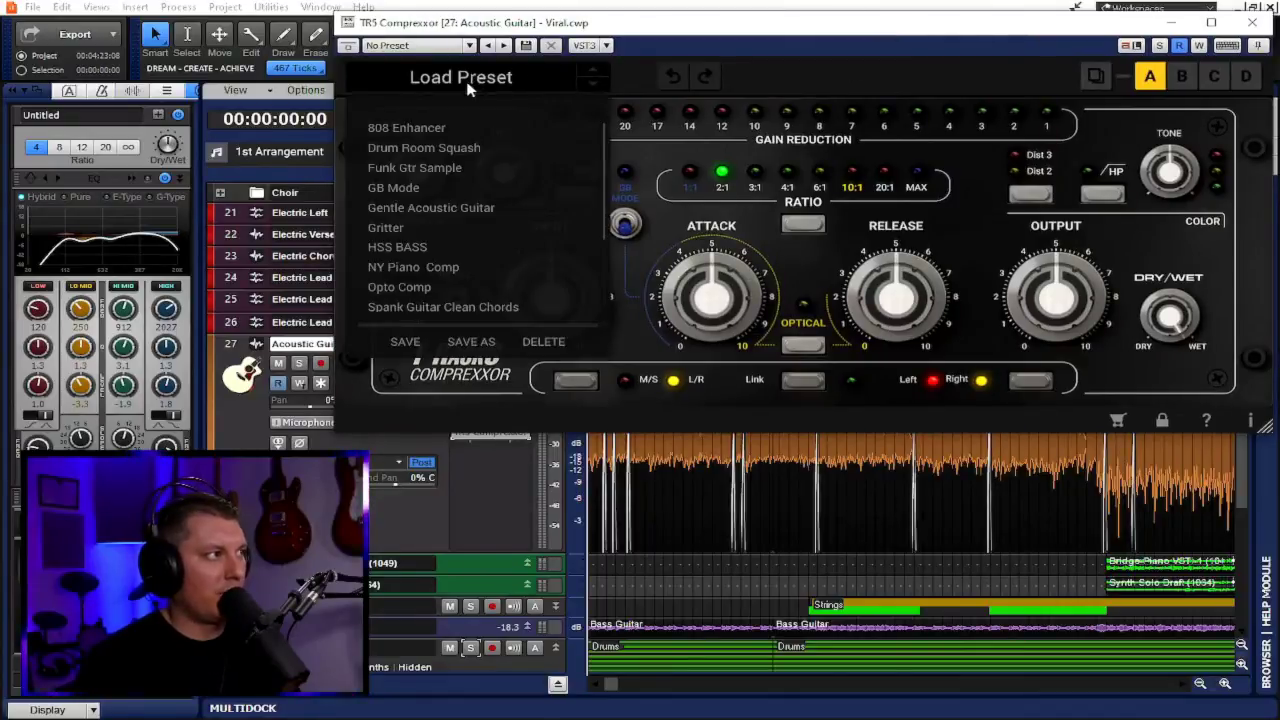
{"action": "left_click", "coordinate": [434, 208]}
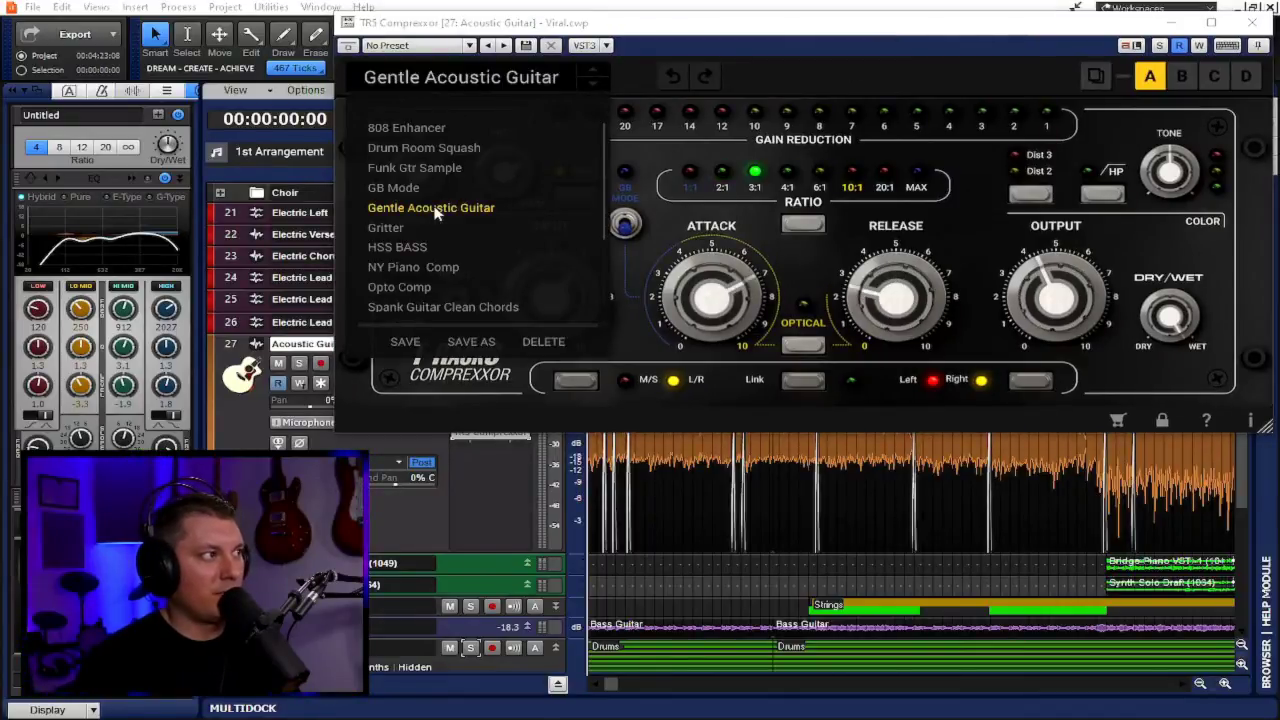
Step: Bypass the Acoustic Guitar's Drawmer S73 and TR5 Classic plug-ins, start playback and solo the track
{"action": "left_click", "coordinate": [914, 76]}
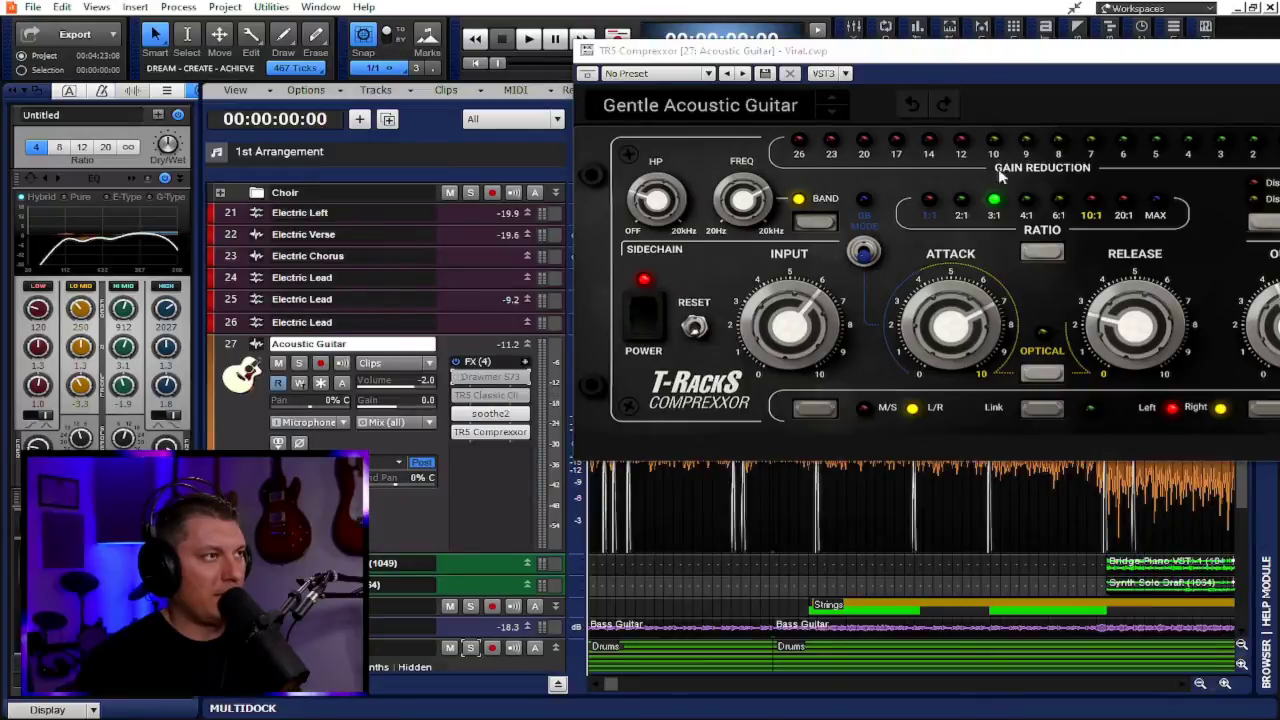
{"action": "left_click_drag", "start_coordinate": [1064, 56], "coordinate": [1073, 105]}
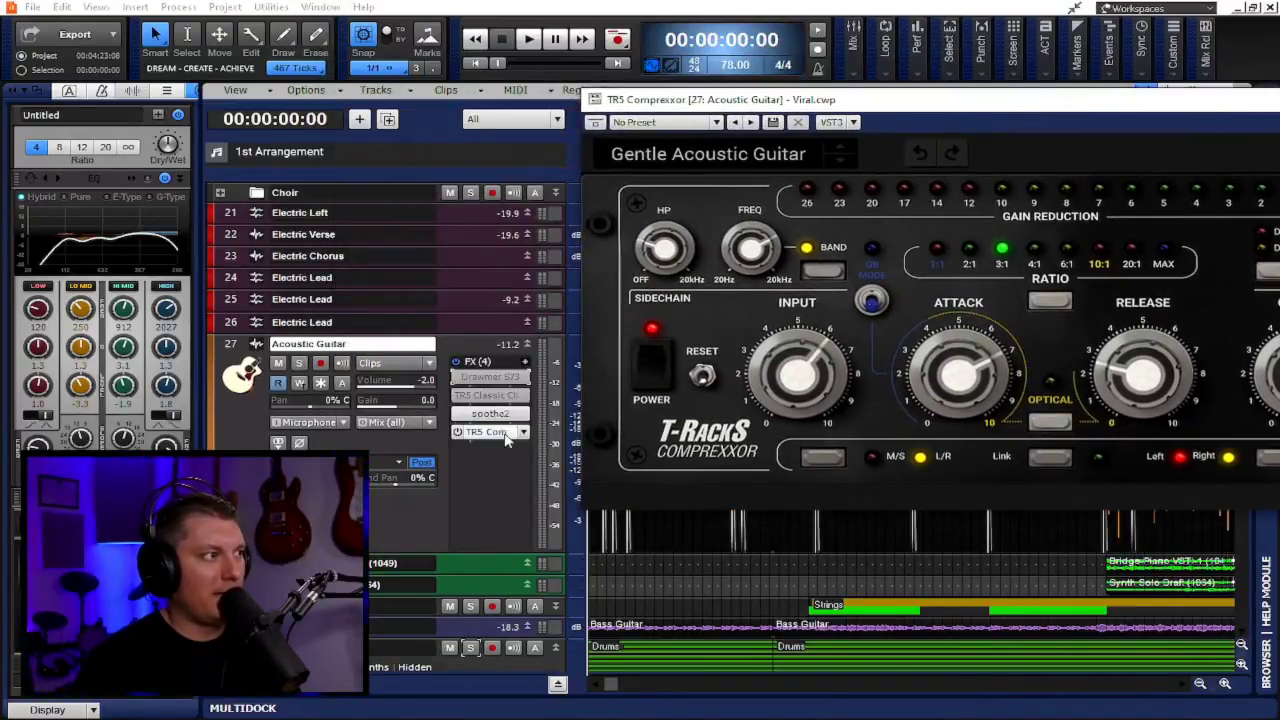
{"action": "left_click_drag", "start_coordinate": [1020, 113], "coordinate": [804, 22]}
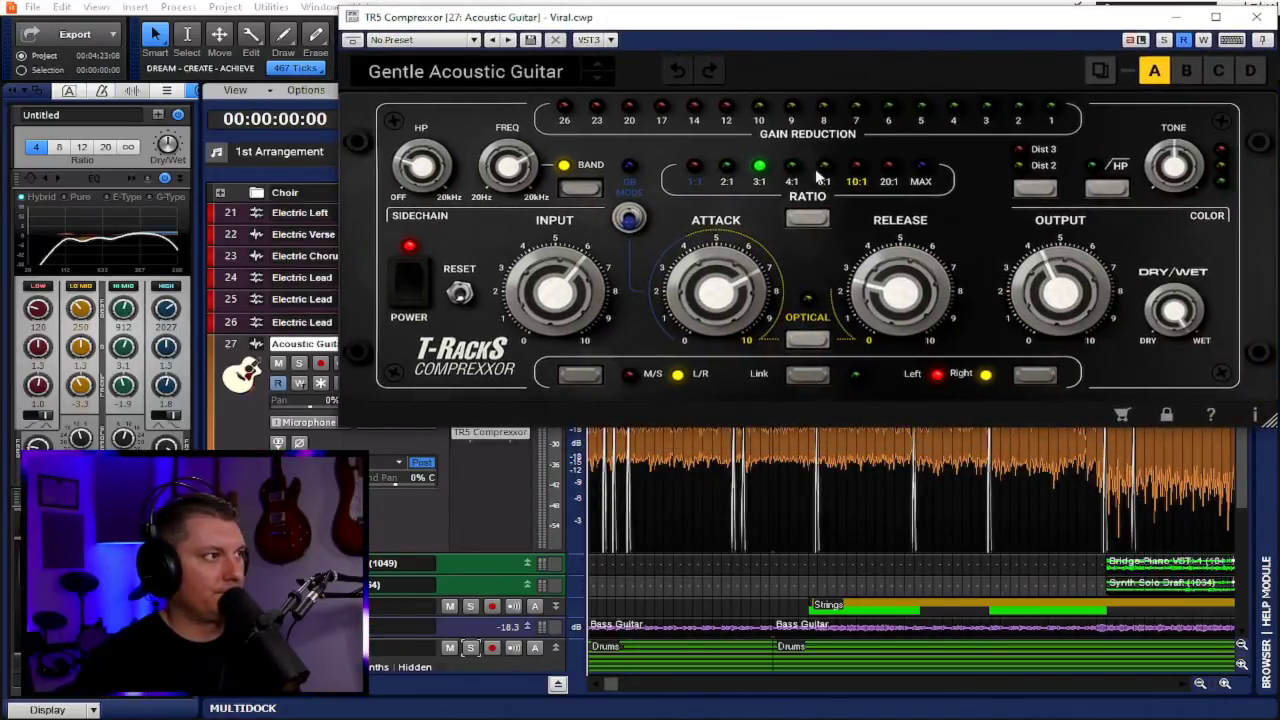
{"action": "key", "text": "space"}
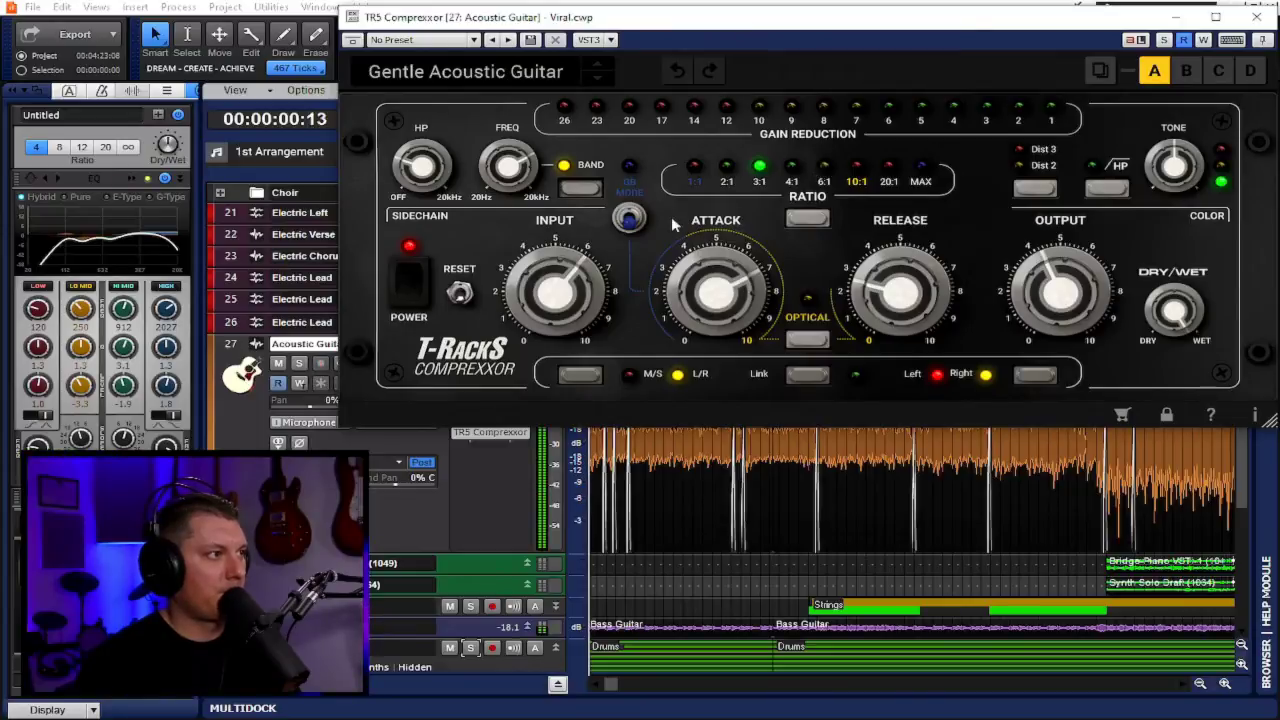
{"action": "left_click", "coordinate": [299, 363]}
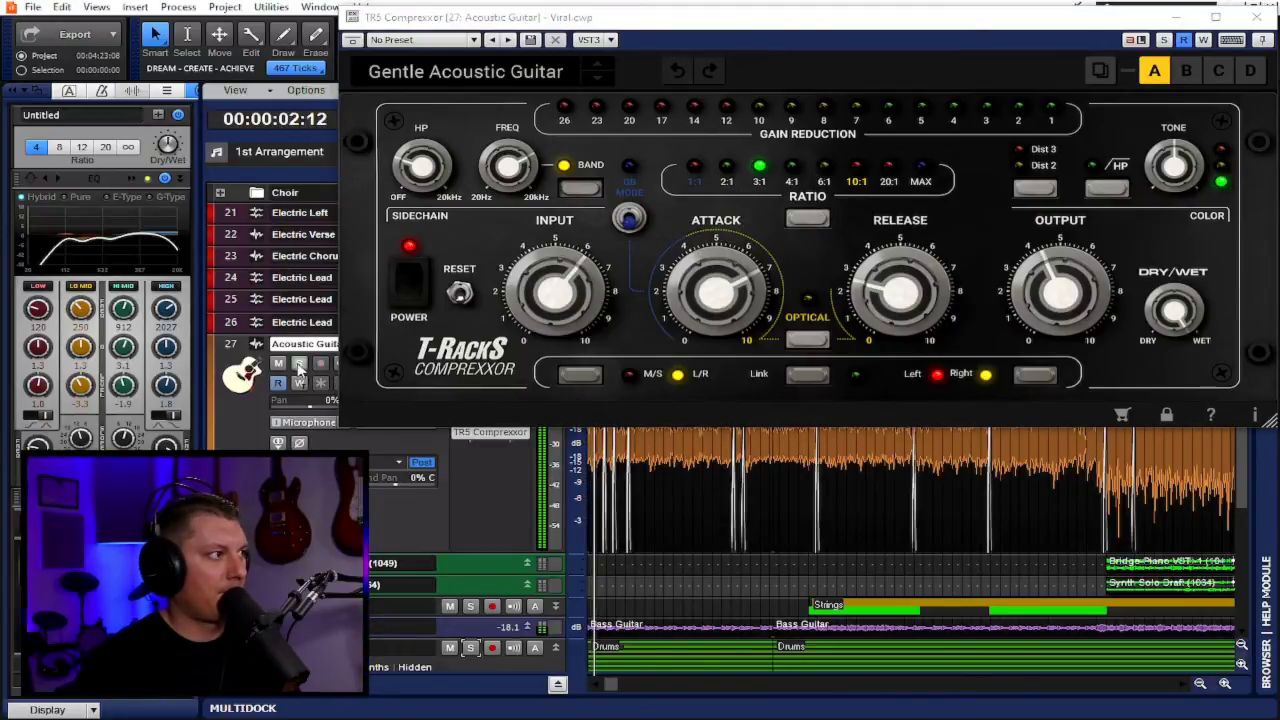
Step: Turn the Acoustic Guitar Comprexxor's Dry/Wet down to 0% for comparison, and bring it back to a partly wet blend
{"action": "mouse_move", "coordinate": [712, 287]}
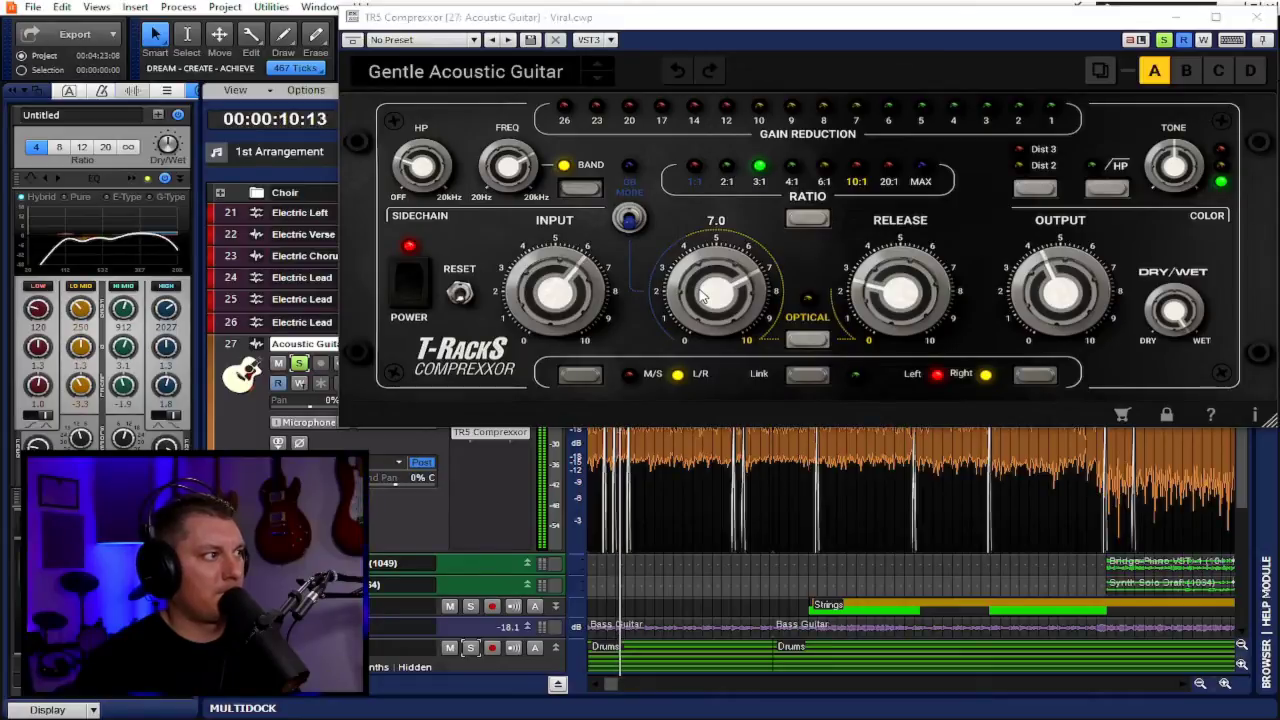
{"action": "left_click_drag", "start_coordinate": [1175, 308], "coordinate": [1207, 588]}
{"action": "mouse_move", "coordinate": [1177, 318]}
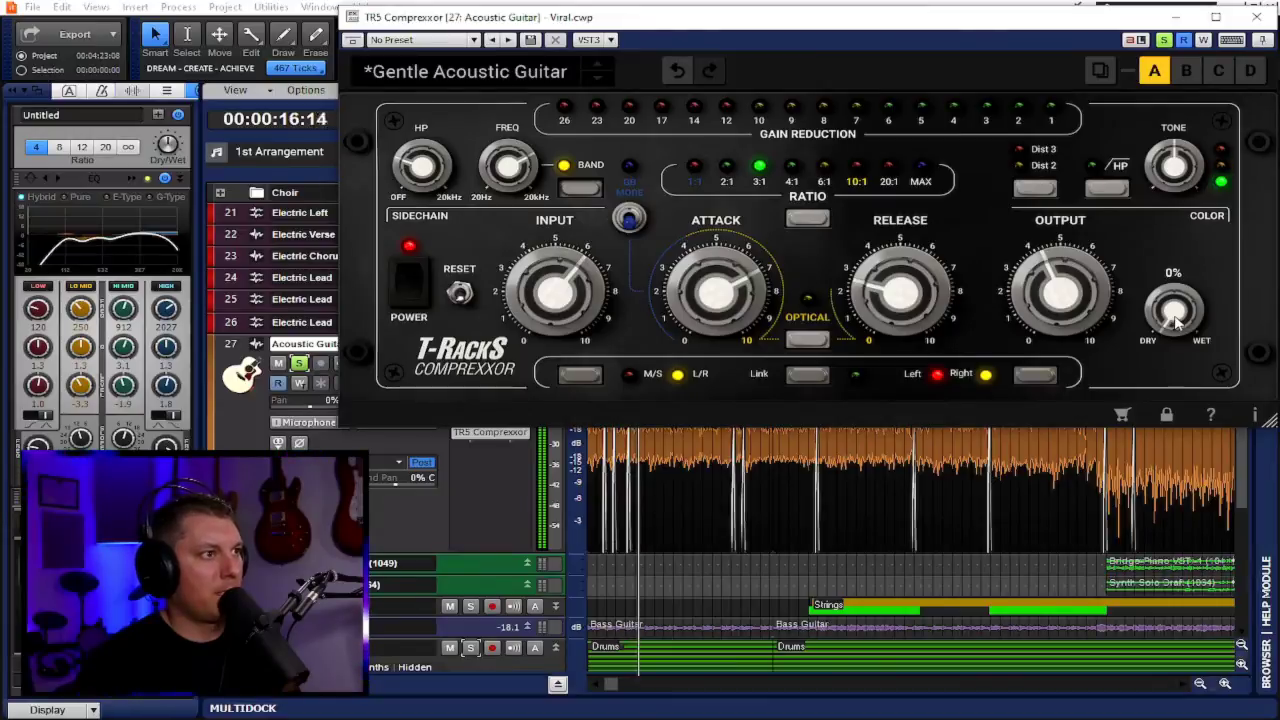
{"action": "left_click_drag", "start_coordinate": [1177, 318], "coordinate": [1111, 161]}
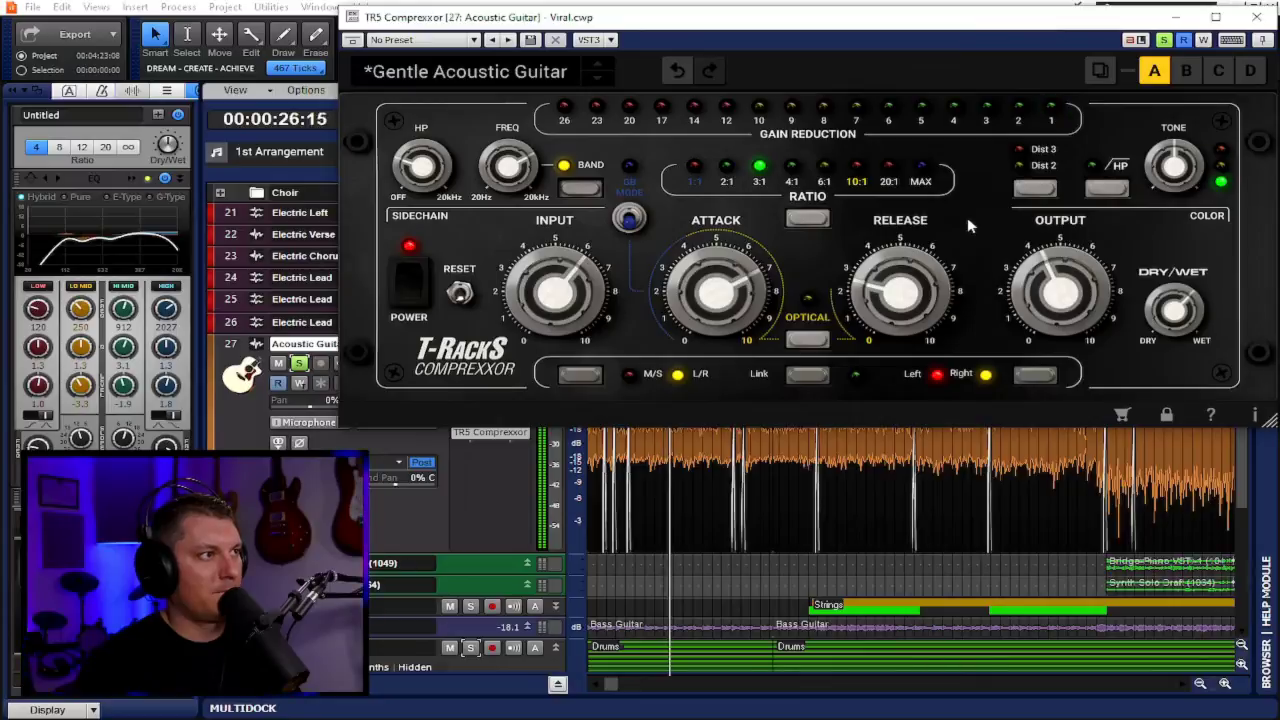
Step: Enable Dist 2 and the color section's HP on the Acoustic Guitar Comprexxor, and check the Dry/Wet blend
{"action": "left_click", "coordinate": [1043, 192]}
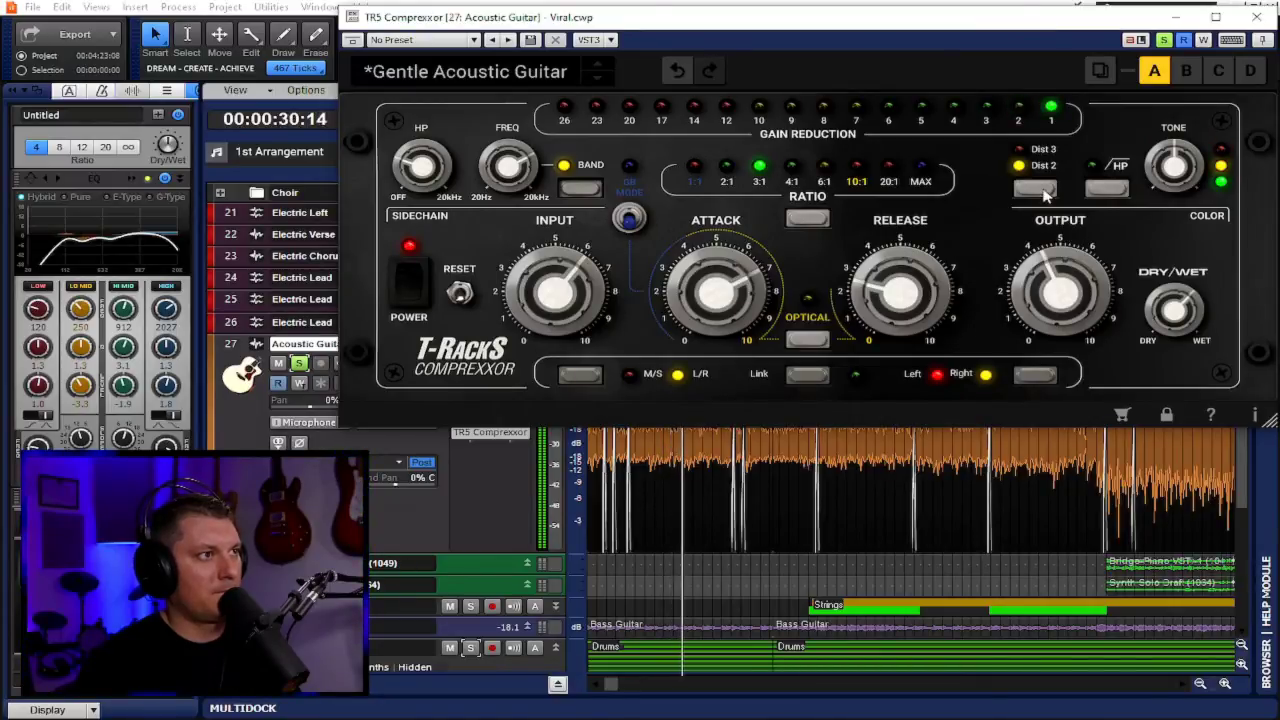
{"action": "left_click", "coordinate": [1105, 190]}
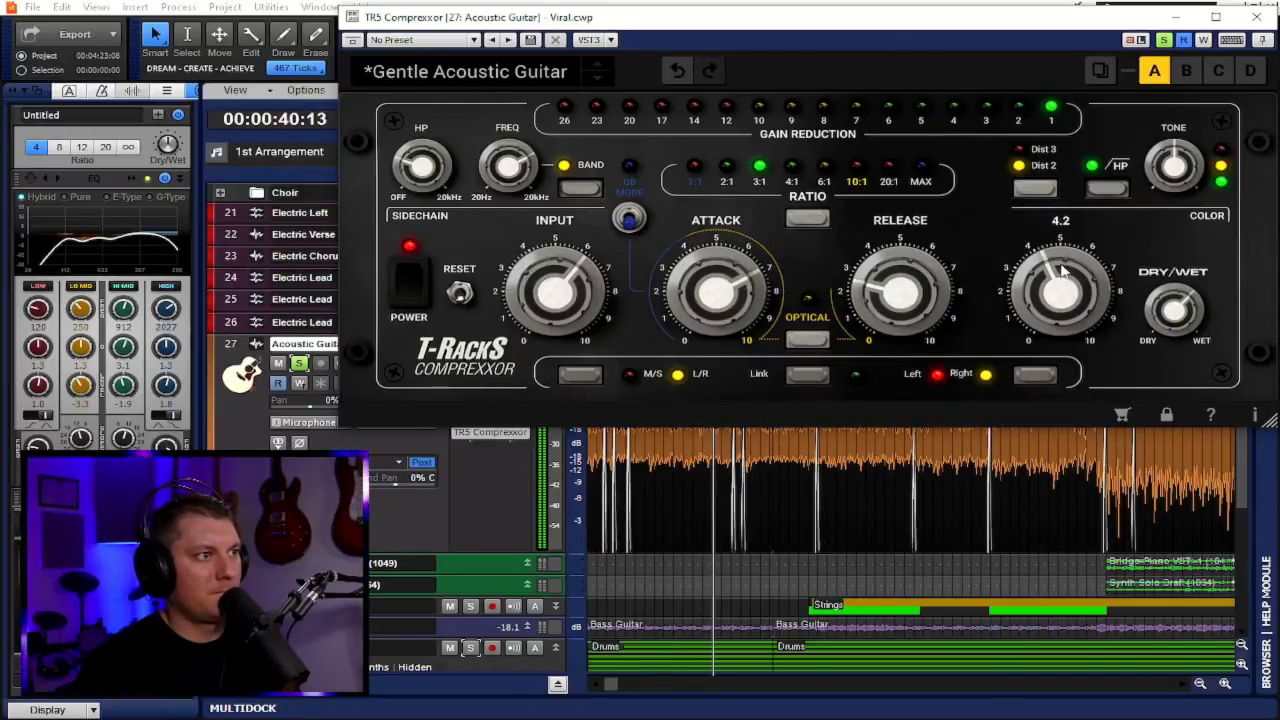
{"action": "mouse_move", "coordinate": [1162, 278]}
{"action": "left_click_drag", "start_coordinate": [1160, 272], "coordinate": [1176, 310]}
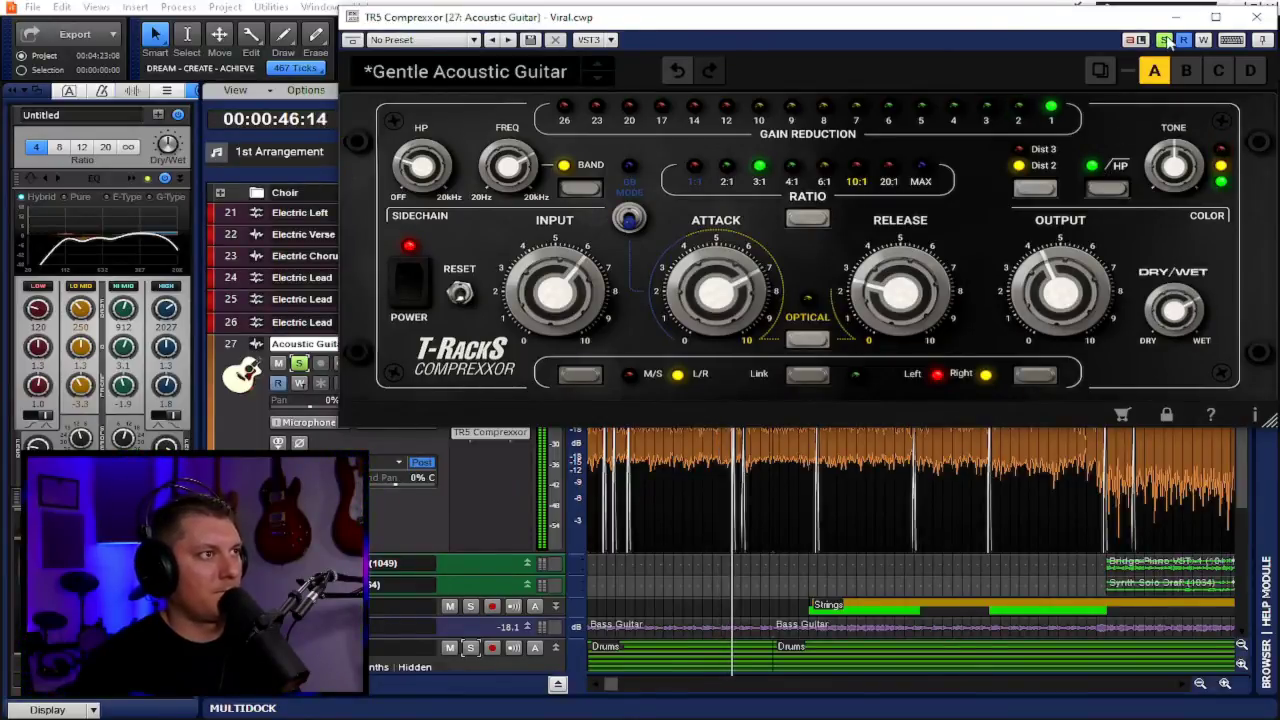
Step: Stop playback, unsolo the Acoustic Guitar, and set its Comprexxor's Dry/Wet to 65% while playing the full mix
{"action": "key", "text": "space"}
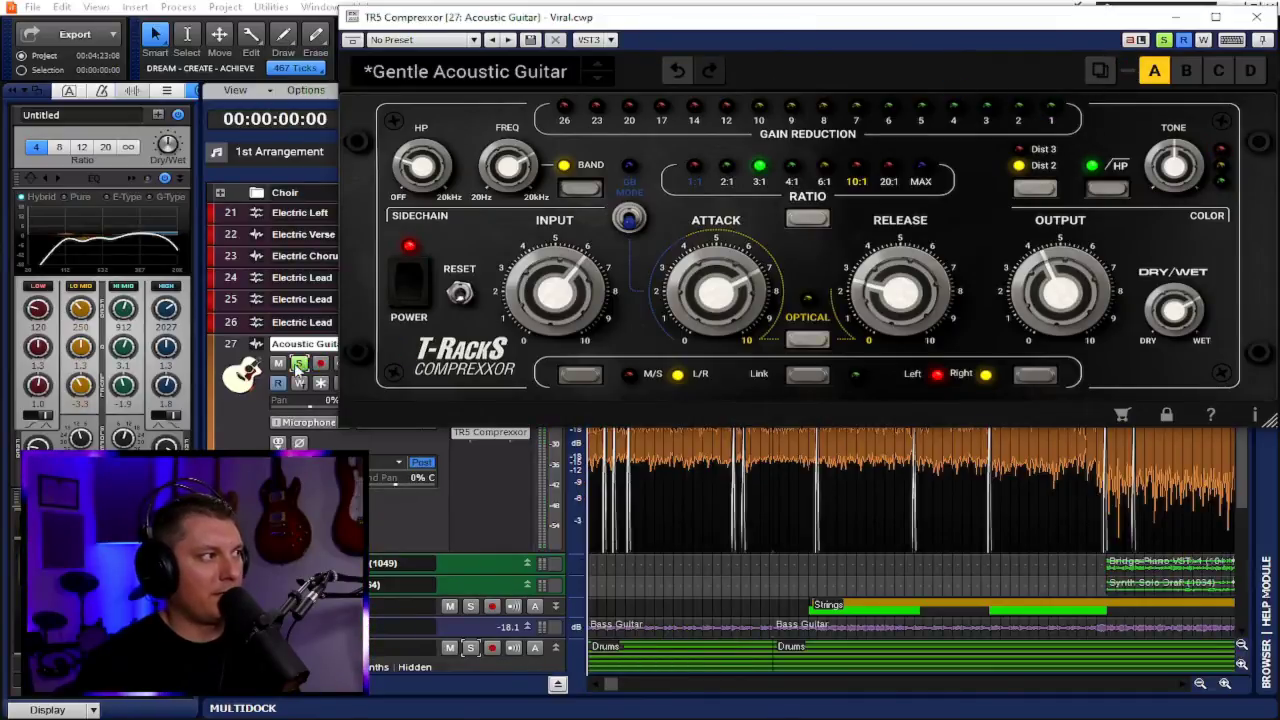
{"action": "left_click", "coordinate": [298, 365]}
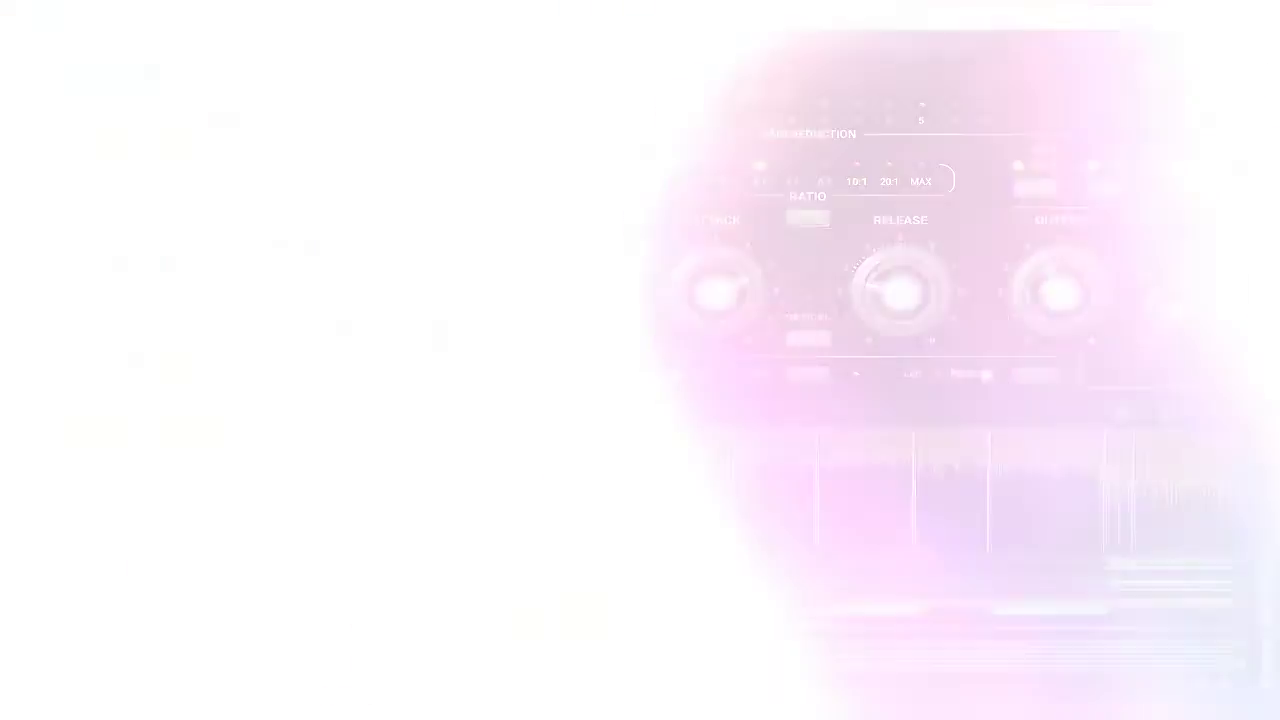
{"action": "key", "text": "space"}
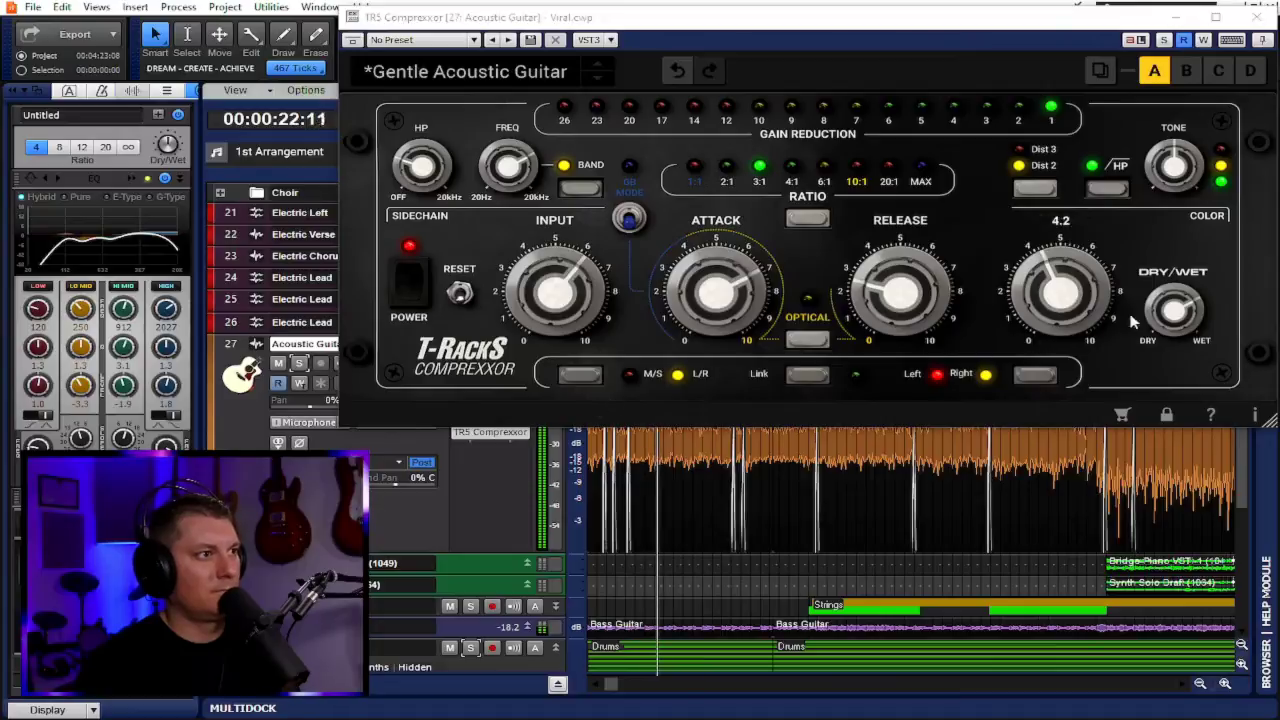
{"action": "left_click_drag", "start_coordinate": [1168, 312], "coordinate": [1160, 330]}
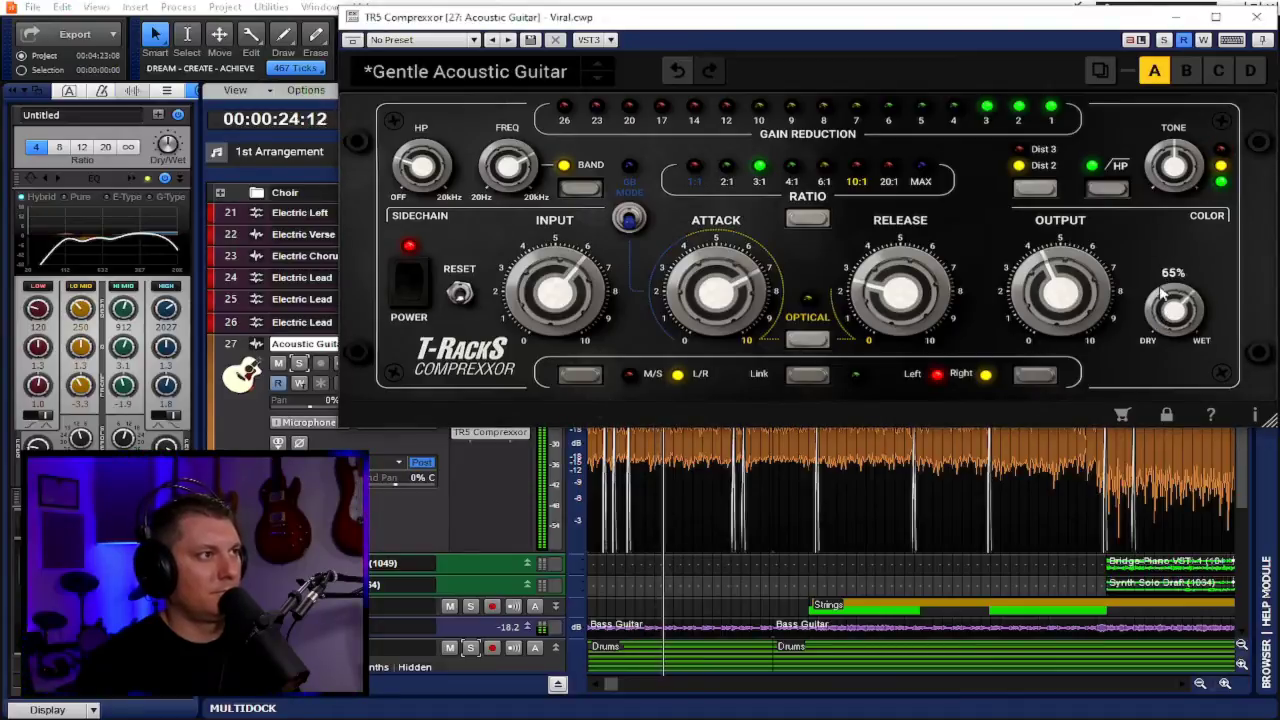
Step: Close the Acoustic Guitar's Comprexxor and expand Electric Lead track 25 and Electric Left track 21 during playback
{"action": "left_click", "coordinate": [1256, 17]}
{"action": "left_click_drag", "start_coordinate": [432, 313], "coordinate": [432, 411]}
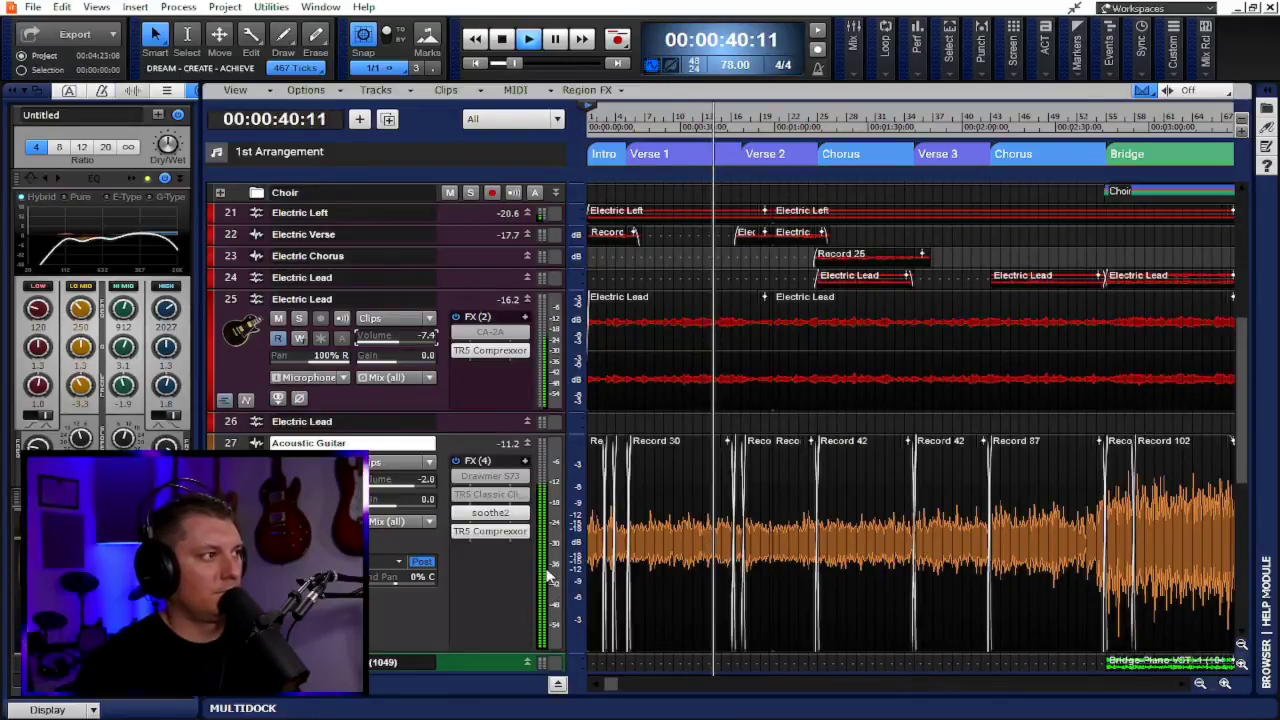
{"action": "mouse_move", "coordinate": [488, 362]}
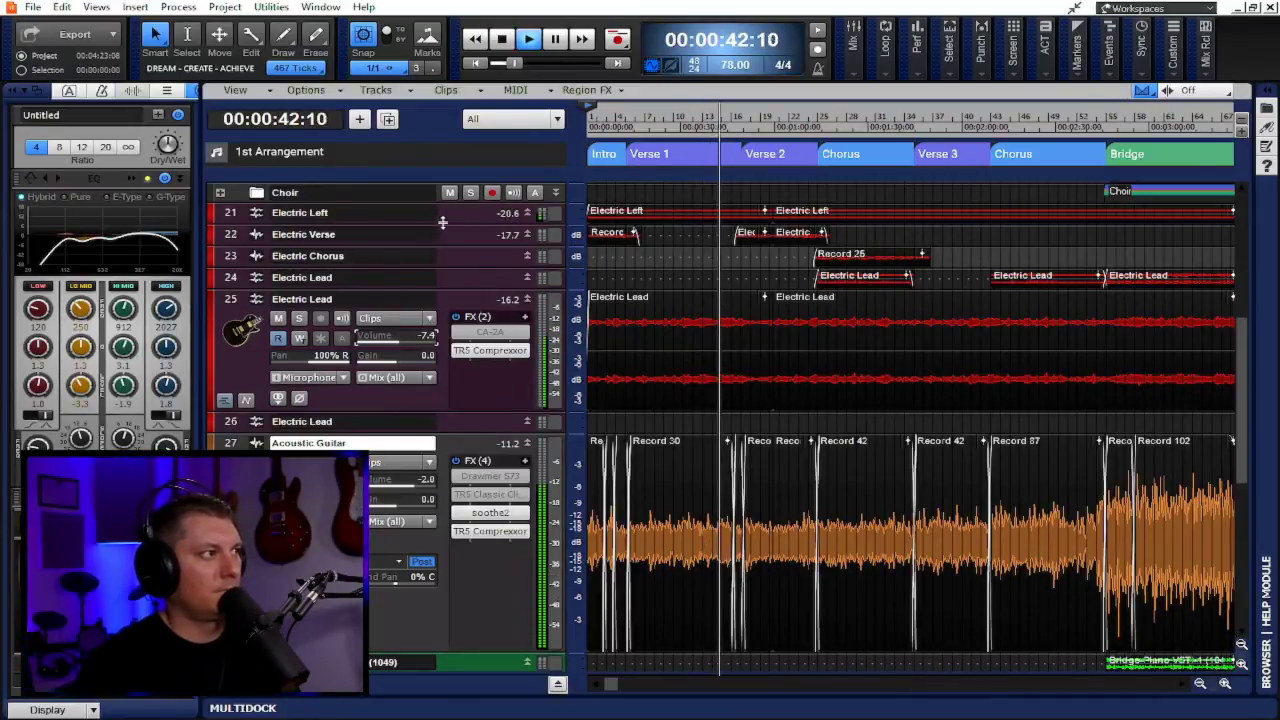
{"action": "left_click_drag", "start_coordinate": [448, 224], "coordinate": [464, 350]}
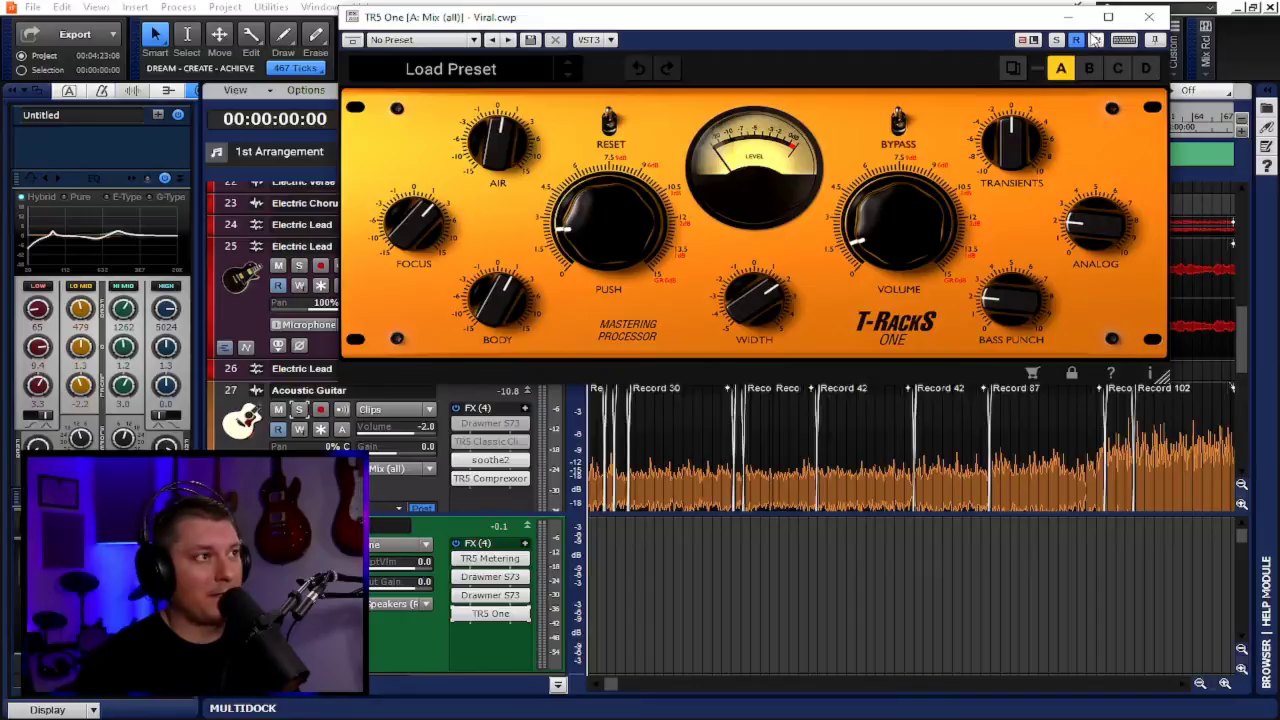
Step: Bypass TR5 One on the Mix (all) bus, insert the TR5 Comprexxor there and load its The Start preset
{"action": "left_click", "coordinate": [1149, 20]}
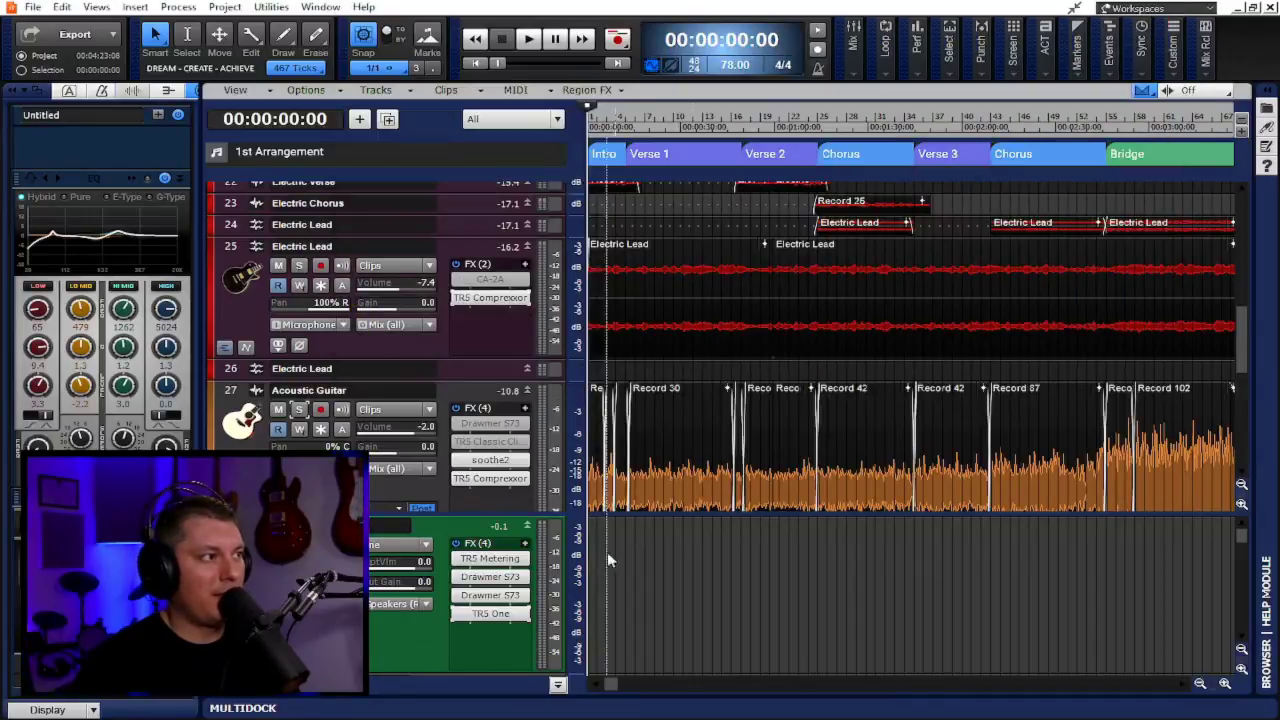
{"action": "right_click", "coordinate": [462, 620]}
{"action": "left_click", "coordinate": [848, 112]}
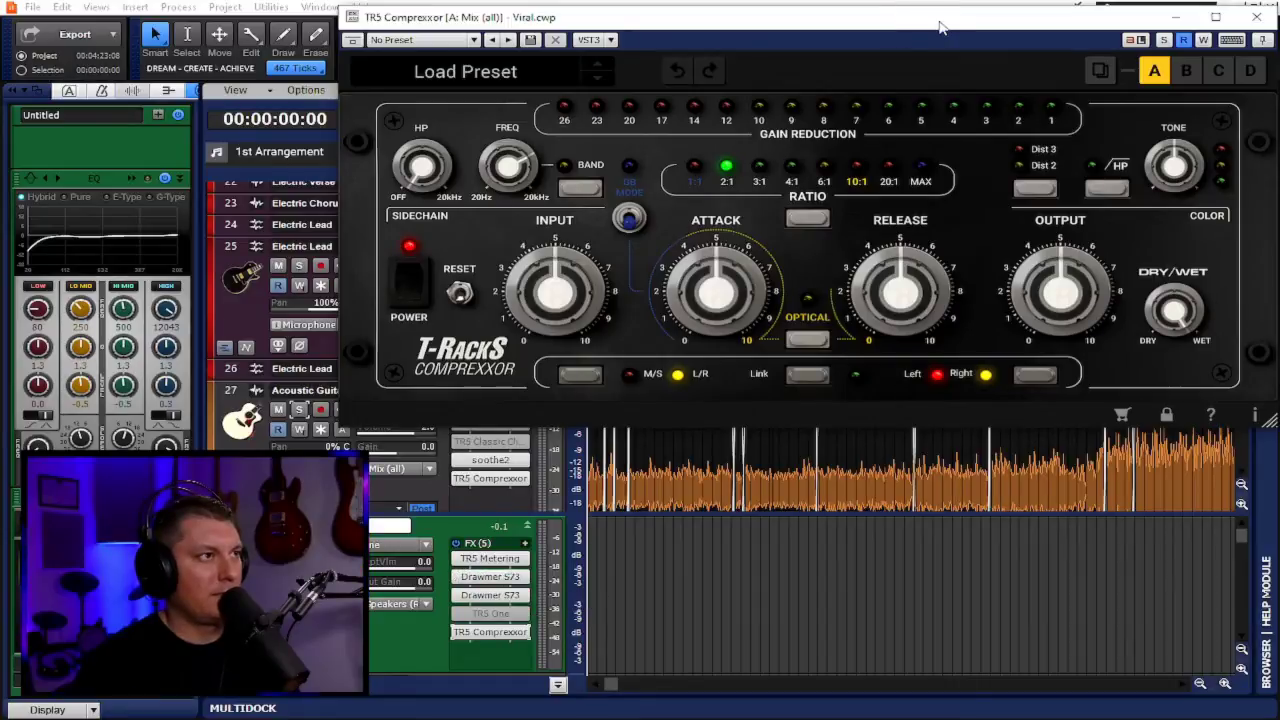
{"action": "left_click_drag", "start_coordinate": [940, 27], "coordinate": [939, 26]}
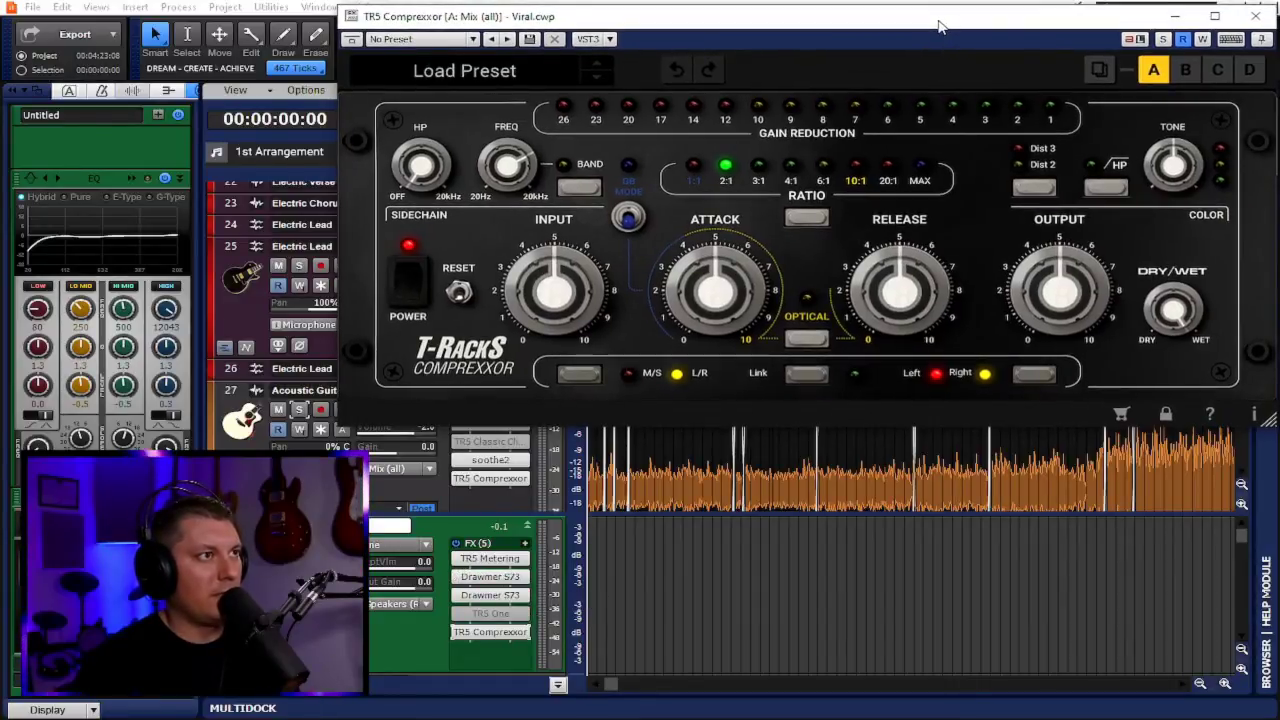
{"action": "left_click", "coordinate": [464, 70]}
{"action": "left_click", "coordinate": [885, 64]}
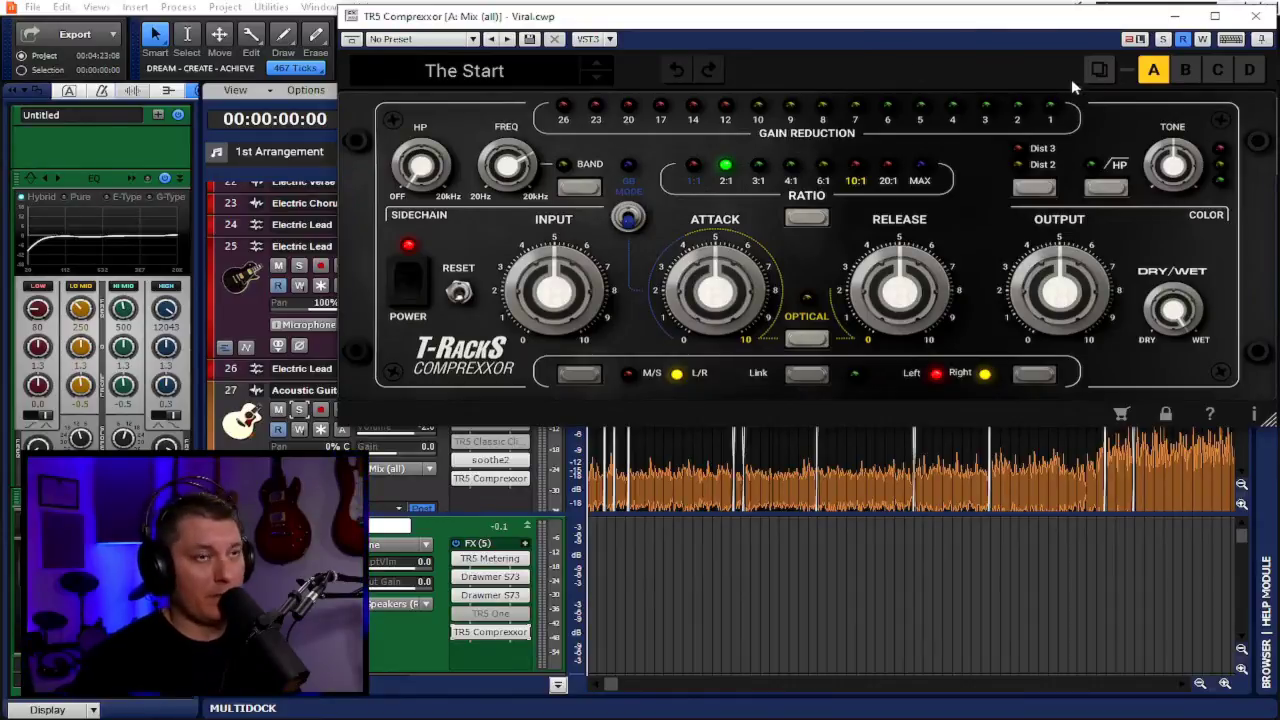
Step: Set the mix bus Comprexxor's Attack to 2.1, Release to about 4 and ratio to 3:1, and start playback
{"action": "mouse_move", "coordinate": [703, 293]}
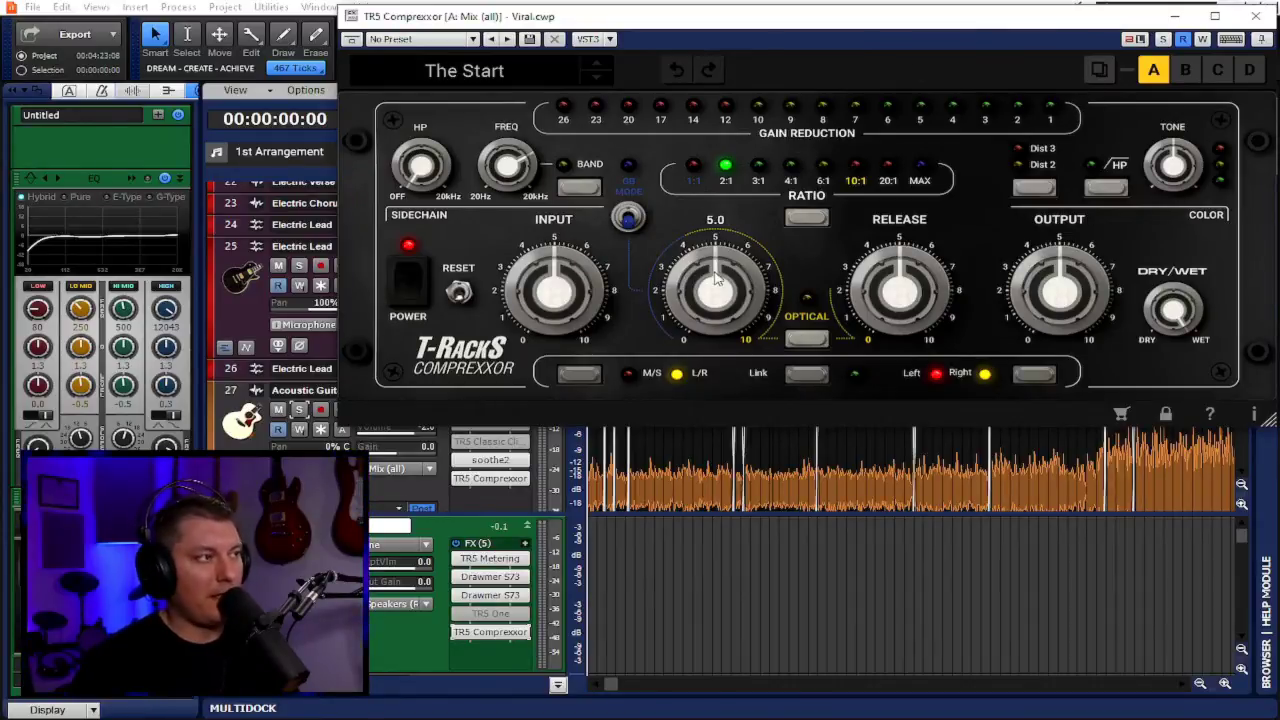
{"action": "left_click_drag", "start_coordinate": [716, 280], "coordinate": [687, 340]}
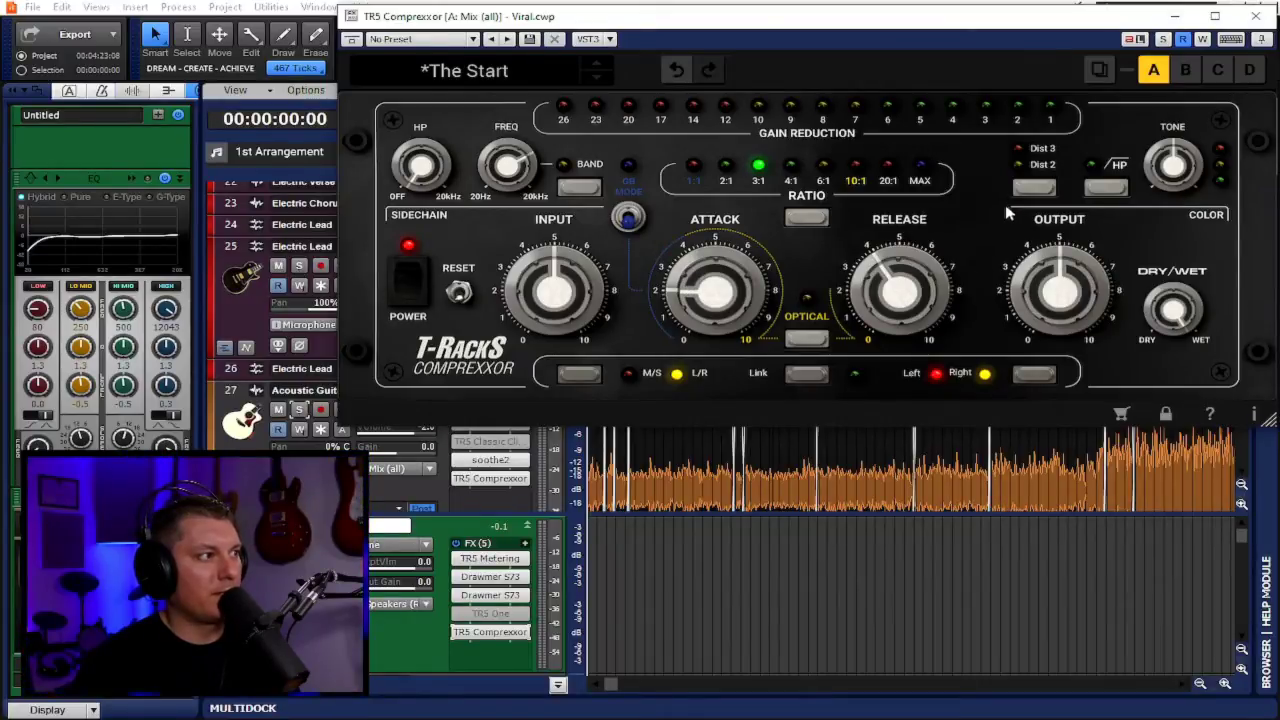
{"action": "key", "text": "space"}
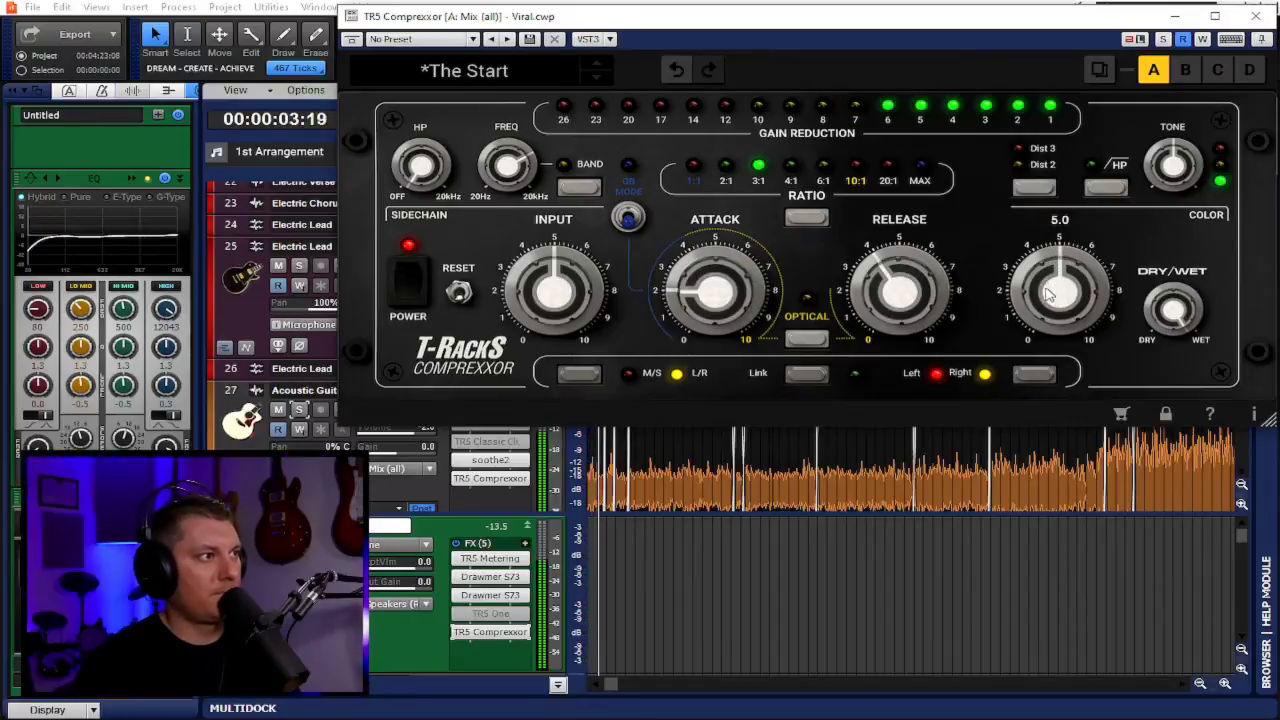
Step: Lower the mix bus Comprexxor's Input to about 1, raise its Output to about 8 and enable Dist 2
{"action": "left_click_drag", "start_coordinate": [555, 292], "coordinate": [545, 342]}
{"action": "left_click_drag", "start_coordinate": [1040, 280], "coordinate": [1043, 251]}
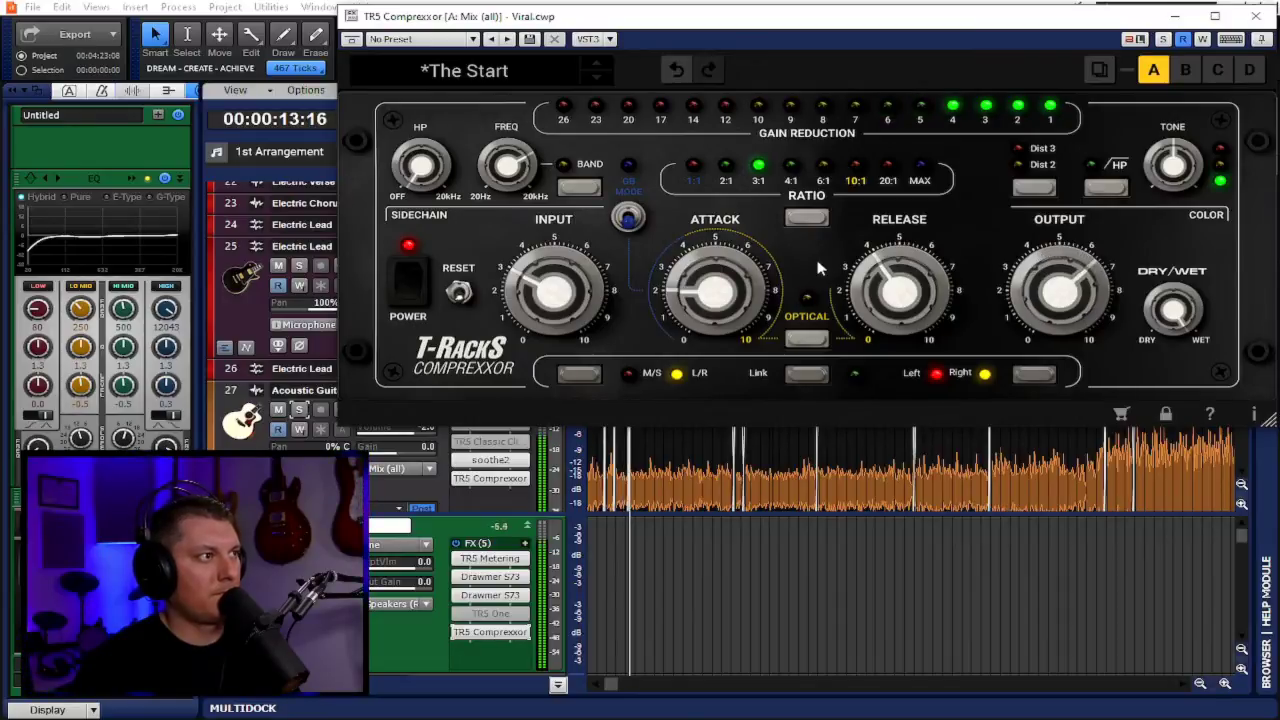
{"action": "left_click_drag", "start_coordinate": [548, 298], "coordinate": [541, 316]}
{"action": "left_click_drag", "start_coordinate": [1044, 294], "coordinate": [1046, 283]}
{"action": "left_click_drag", "start_coordinate": [540, 298], "coordinate": [534, 315]}
{"action": "left_click_drag", "start_coordinate": [1047, 291], "coordinate": [1046, 283]}
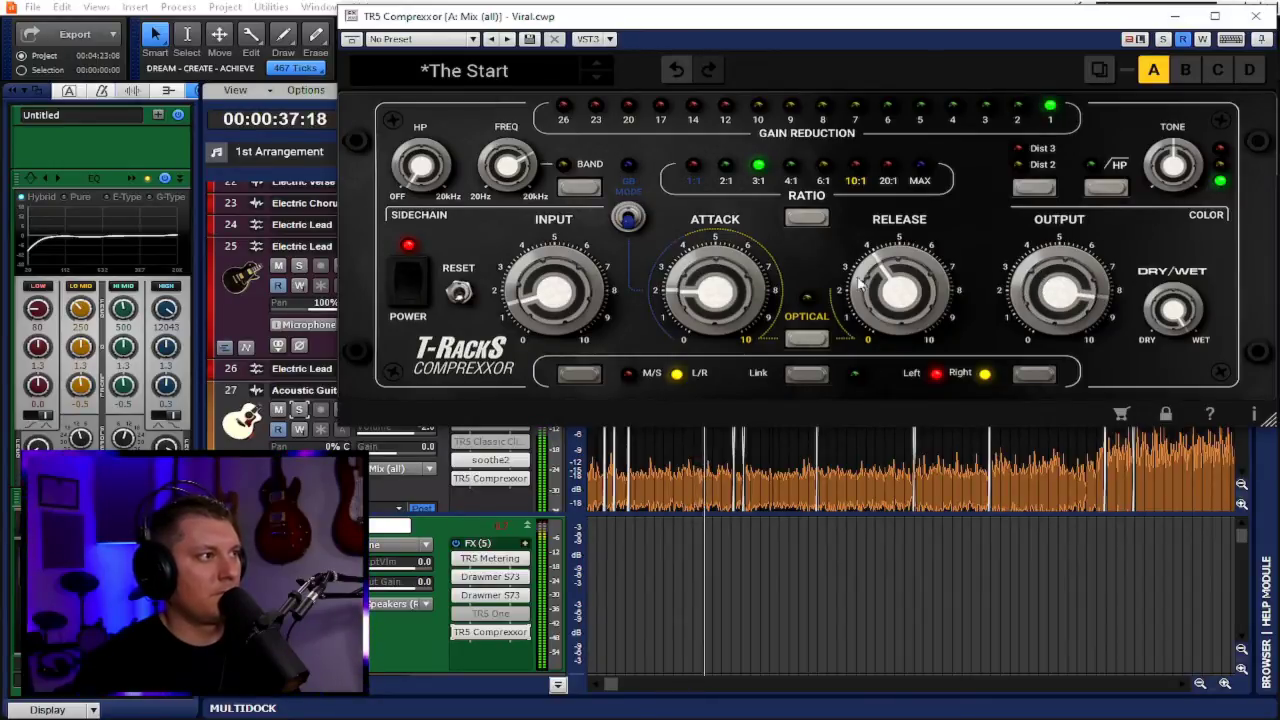
{"action": "mouse_move", "coordinate": [761, 284]}
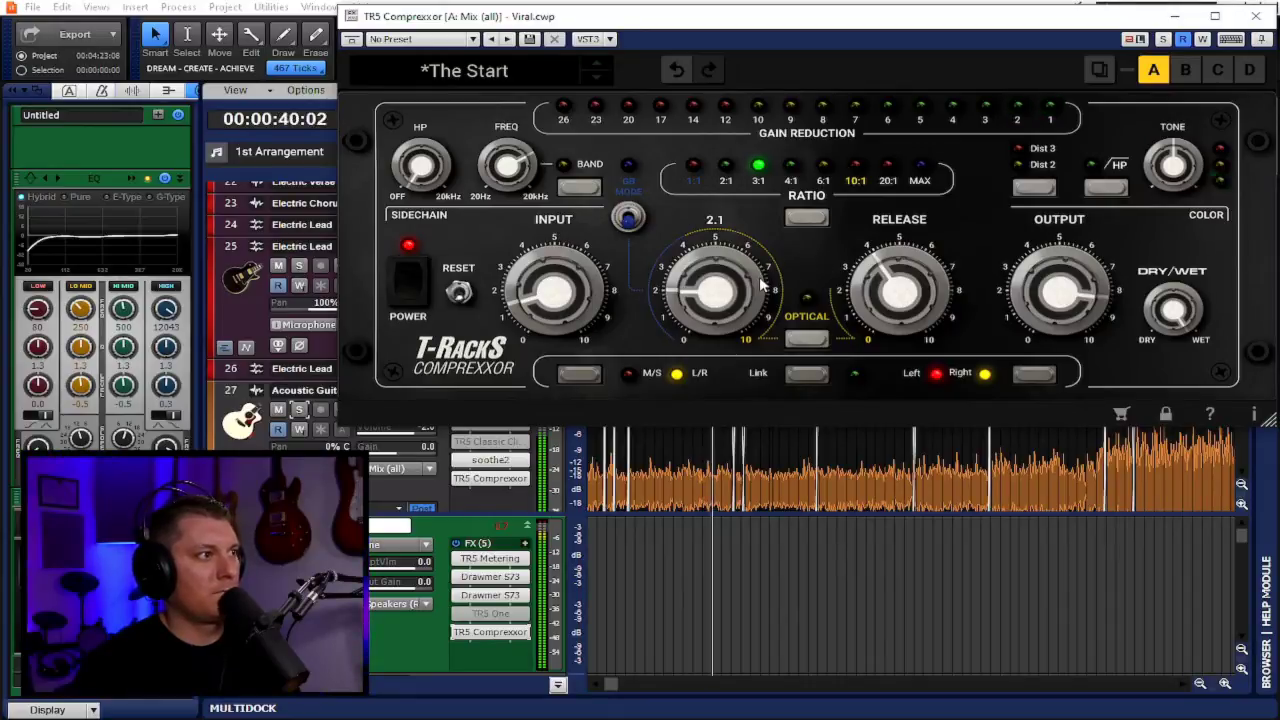
{"action": "left_click", "coordinate": [1032, 189]}
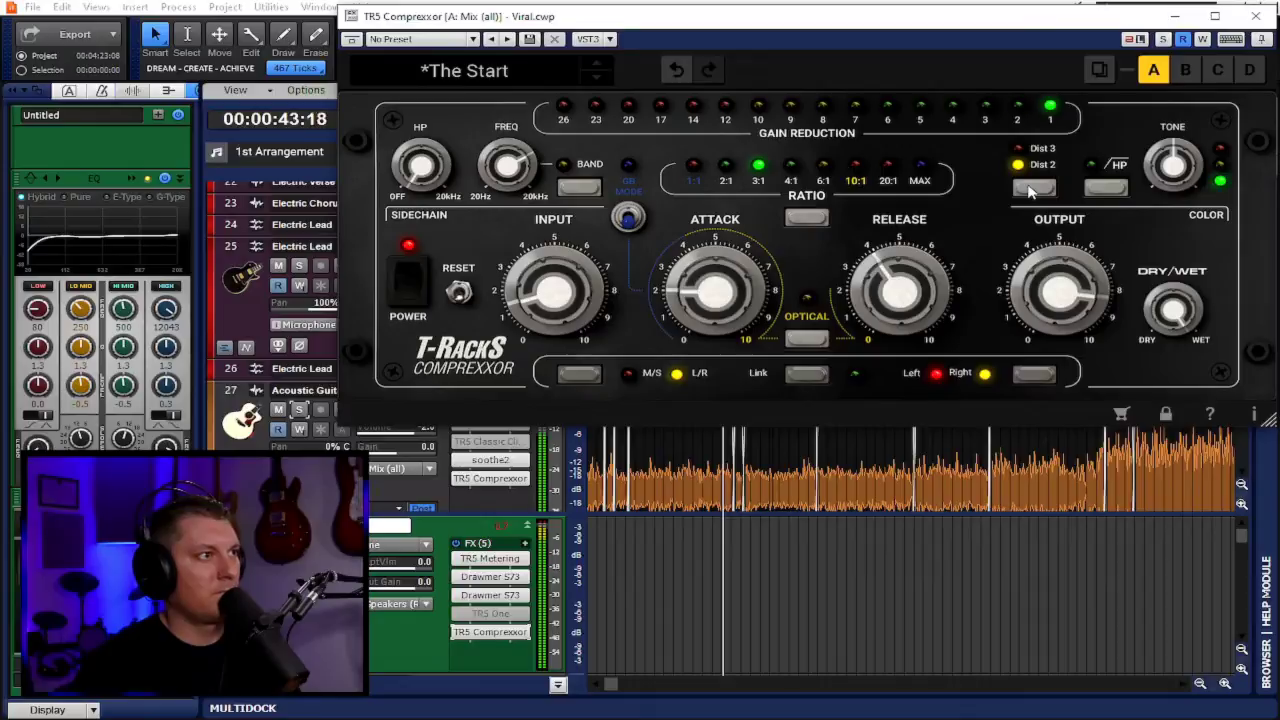
Step: Set the mix bus Comprexxor's Tone to about -0.1 and switch its distortion mode to Dist 3
{"action": "left_click_drag", "start_coordinate": [1171, 160], "coordinate": [1155, 219]}
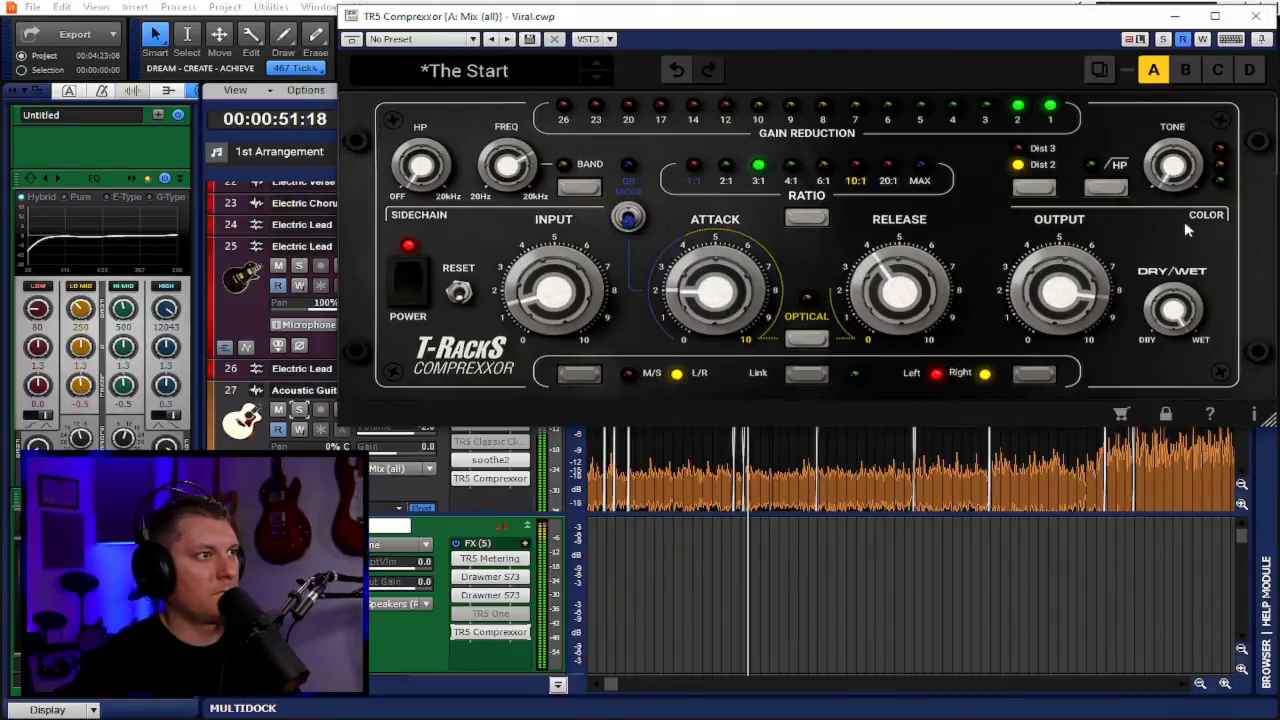
{"action": "left_click_drag", "start_coordinate": [1171, 172], "coordinate": [1164, 201]}
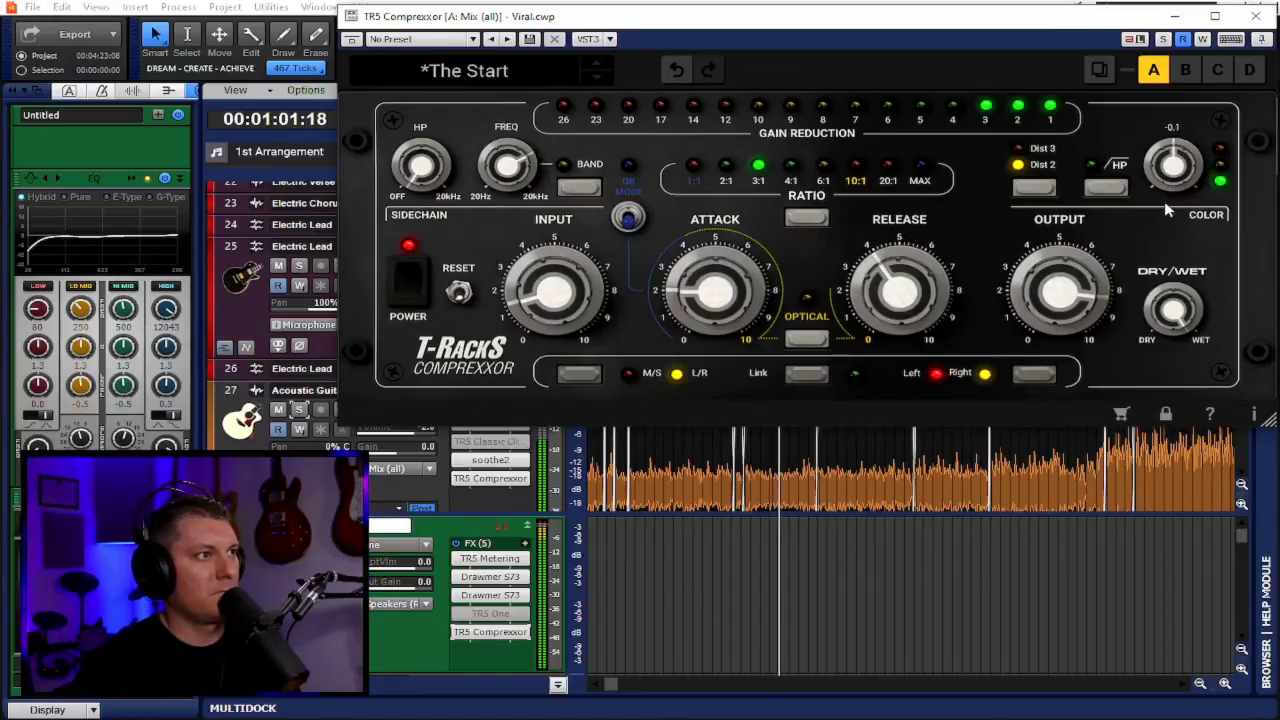
{"action": "mouse_move", "coordinate": [1170, 165]}
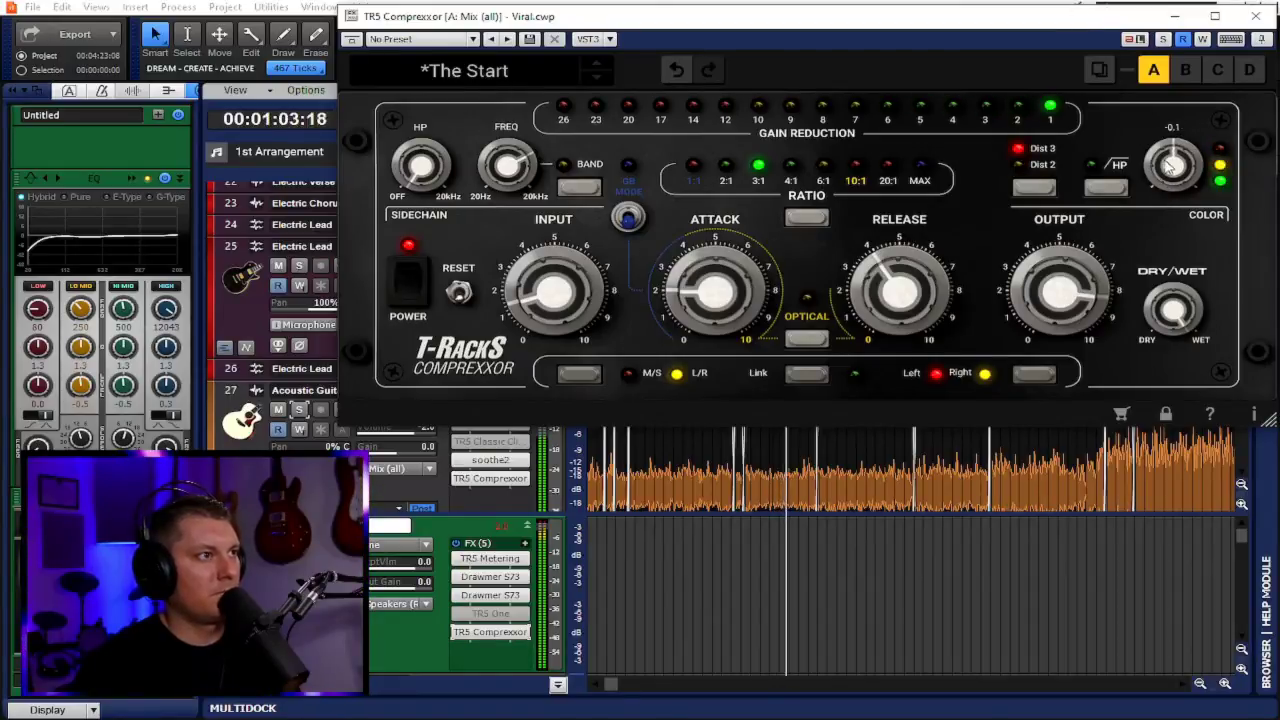
{"action": "mouse_move", "coordinate": [1170, 165]}
{"action": "left_mouse_down"}
{"action": "mouse_move", "coordinate": [1175, 230]}
{"action": "mouse_move", "coordinate": [1126, 89]}
{"action": "mouse_move", "coordinate": [1160, 129]}
{"action": "mouse_move", "coordinate": [1160, 166]}
{"action": "left_mouse_up"}
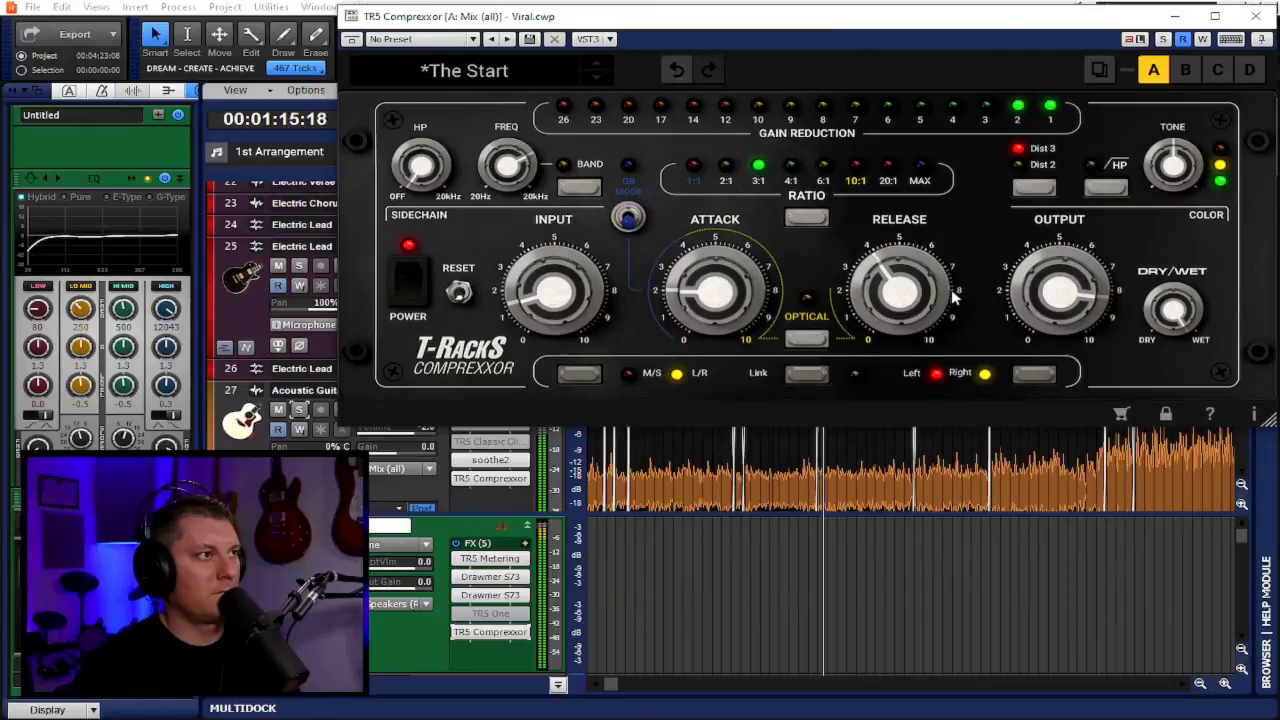
Step: Lower the mix bus Comprexxor's Release to about 2 and set its Attack to 3.9
{"action": "mouse_move", "coordinate": [890, 290]}
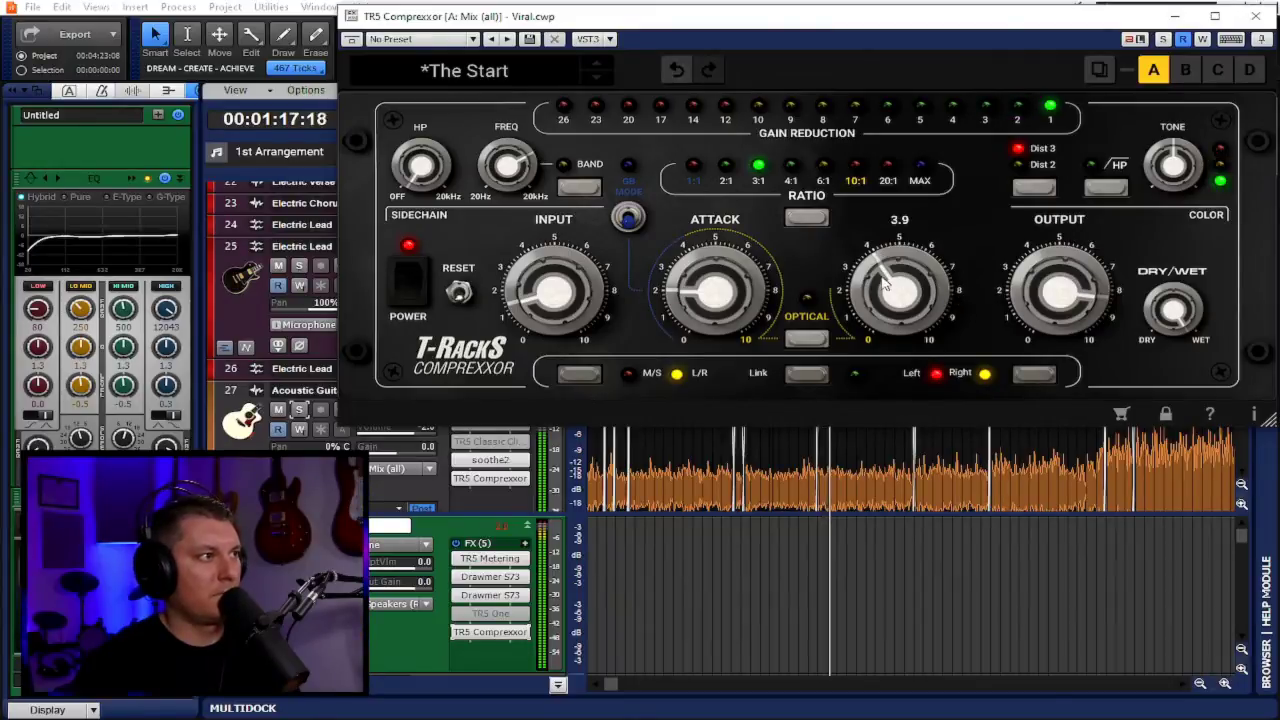
{"action": "left_click_drag", "start_coordinate": [883, 305], "coordinate": [880, 305]}
{"action": "left_click_drag", "start_coordinate": [705, 295], "coordinate": [703, 320]}
{"action": "left_click_drag", "start_coordinate": [882, 306], "coordinate": [882, 306]}
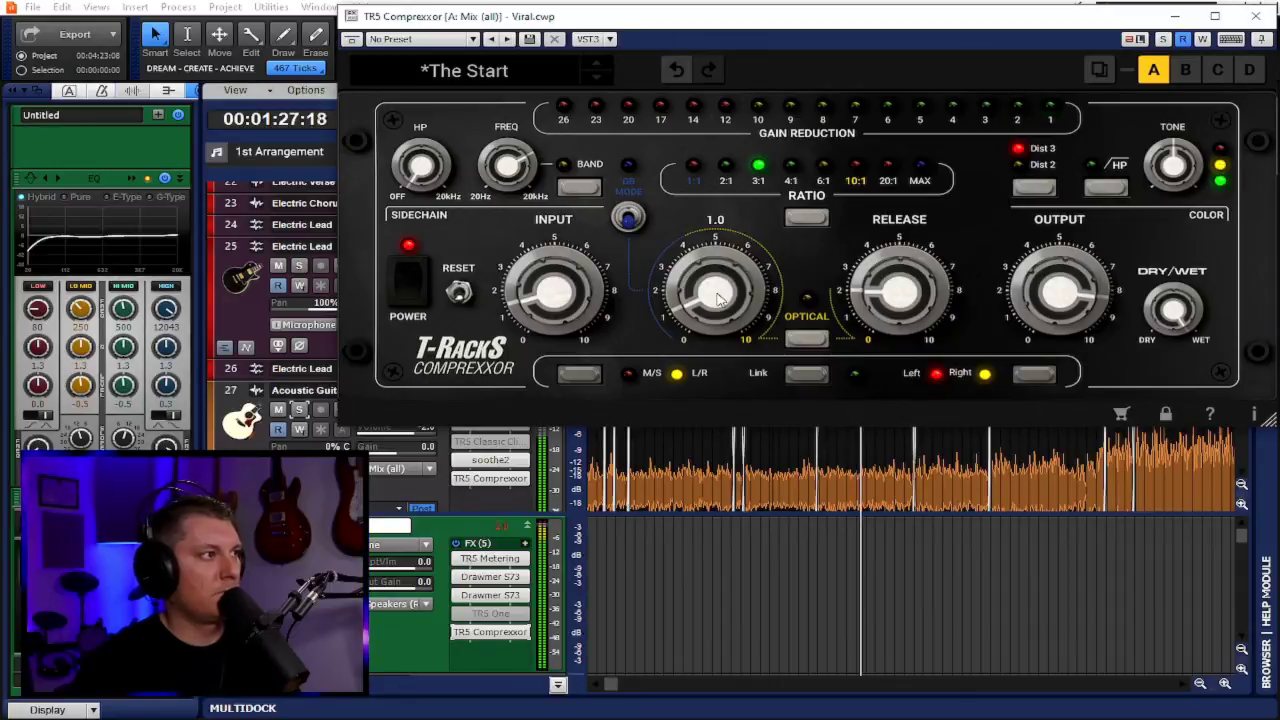
{"action": "left_click_drag", "start_coordinate": [716, 298], "coordinate": [694, 223]}
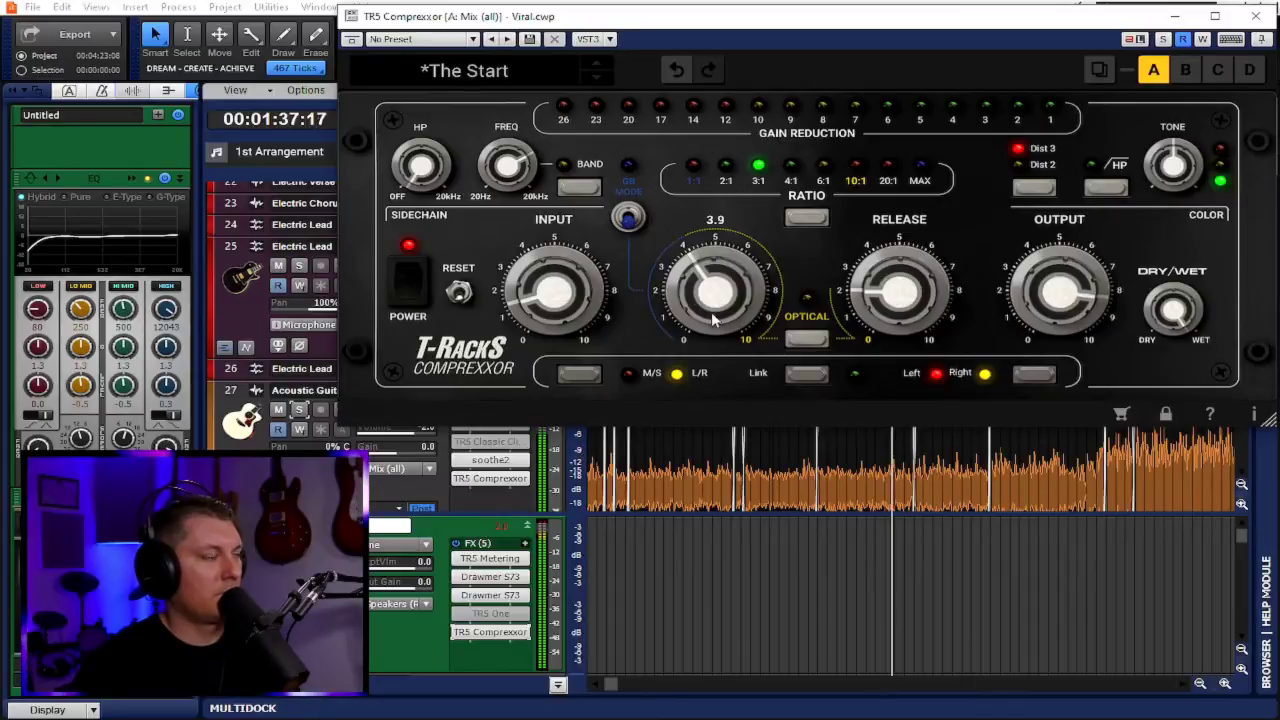
Step: Raise the mix bus Comprexxor's Input to about 2 and set its Output to 7.8
{"action": "left_click_drag", "start_coordinate": [545, 315], "coordinate": [545, 299]}
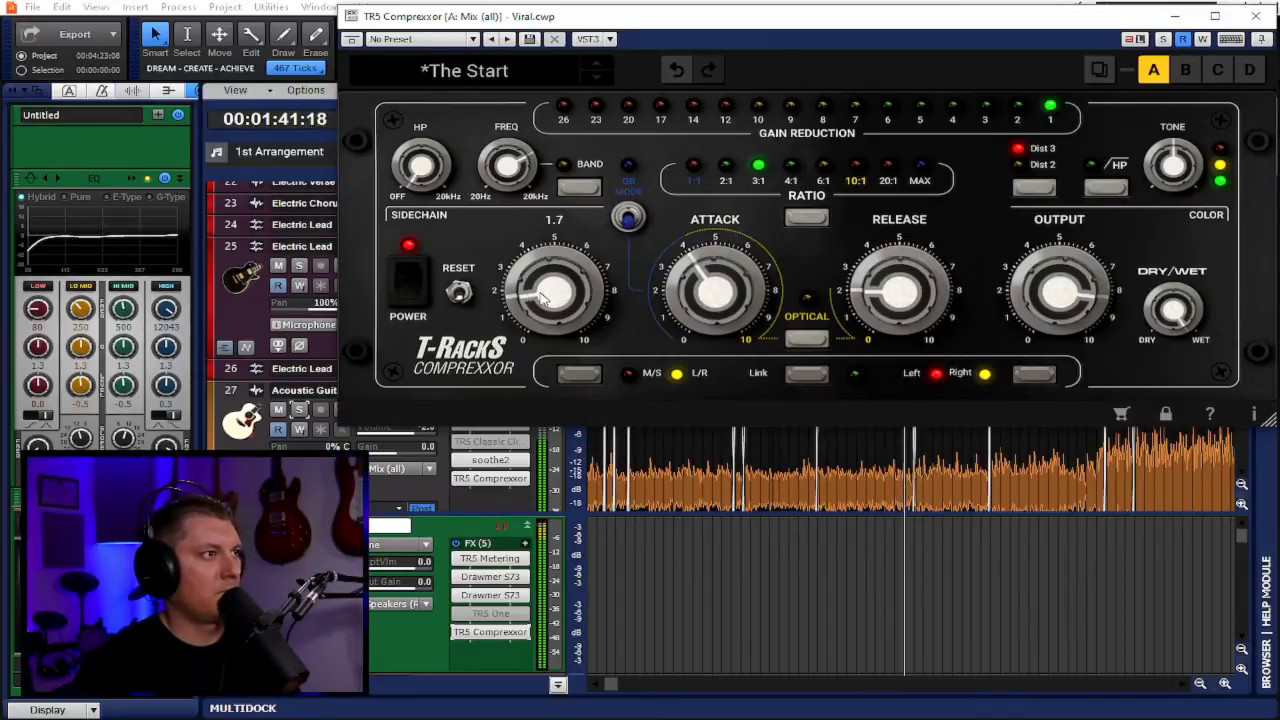
{"action": "left_click_drag", "start_coordinate": [543, 298], "coordinate": [543, 290]}
{"action": "mouse_move", "coordinate": [1063, 297]}
{"action": "left_mouse_down"}
{"action": "mouse_move", "coordinate": [1057, 318]}
{"action": "mouse_move", "coordinate": [1056, 305]}
{"action": "left_mouse_up"}
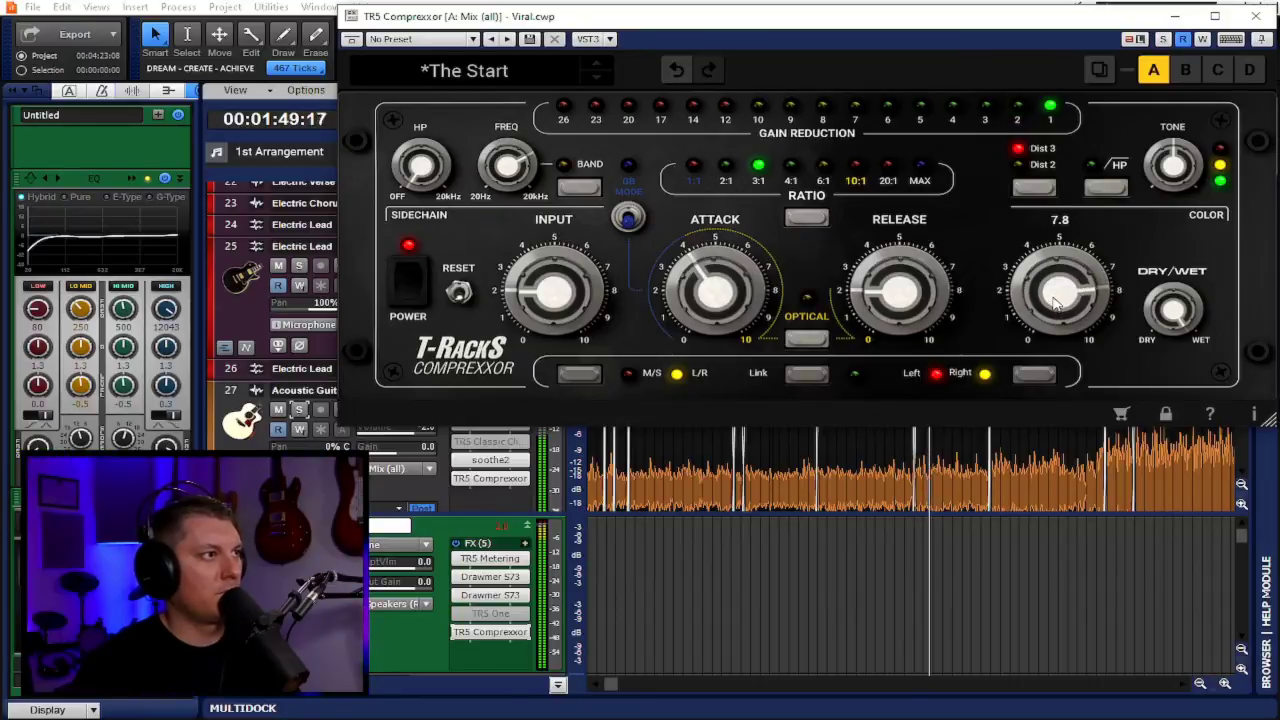
Step: Drop the Comprexxor's Dry/Wet to 0% to audition the dry mix, and bring it back up to a mostly wet blend
{"action": "left_click_drag", "start_coordinate": [1173, 305], "coordinate": [1204, 595]}
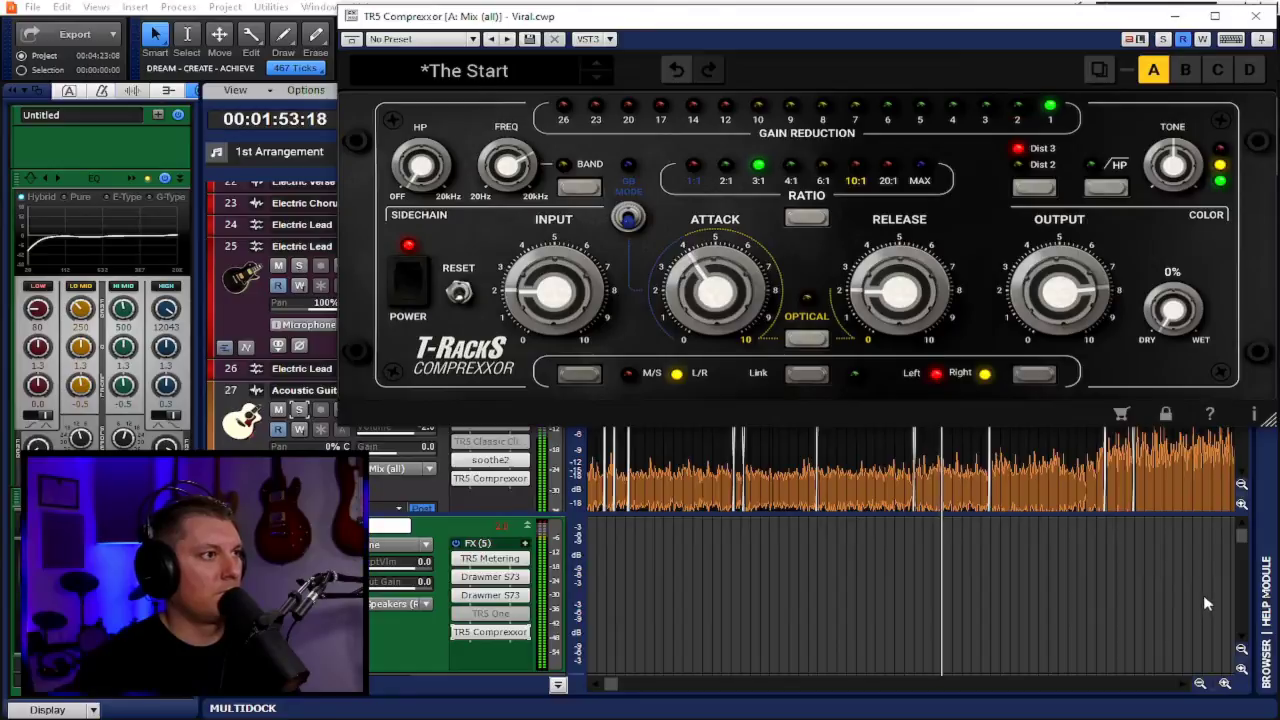
{"action": "left_click_drag", "start_coordinate": [1190, 542], "coordinate": [1156, 386]}
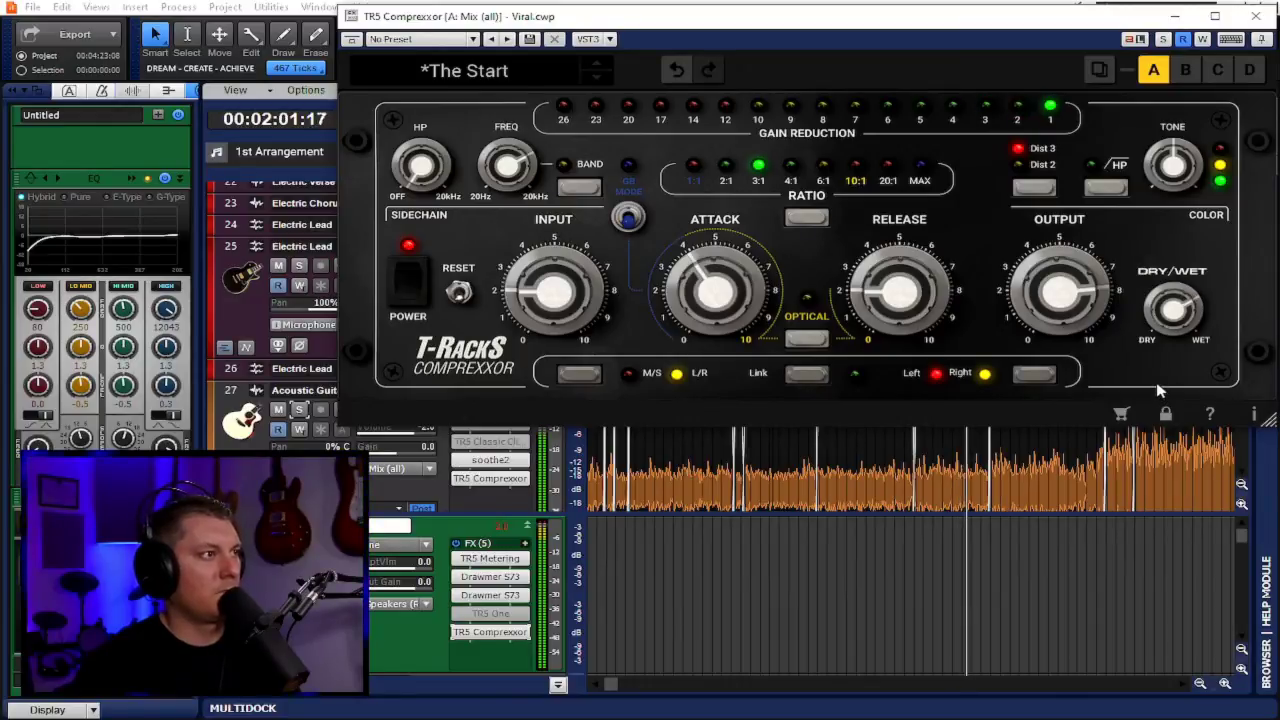
Step: Compare Dist 2 with no distortion on the mix bus Comprexxor, leave distortion off and fine-tune the Tone near 0
{"action": "left_click", "coordinate": [1019, 166]}
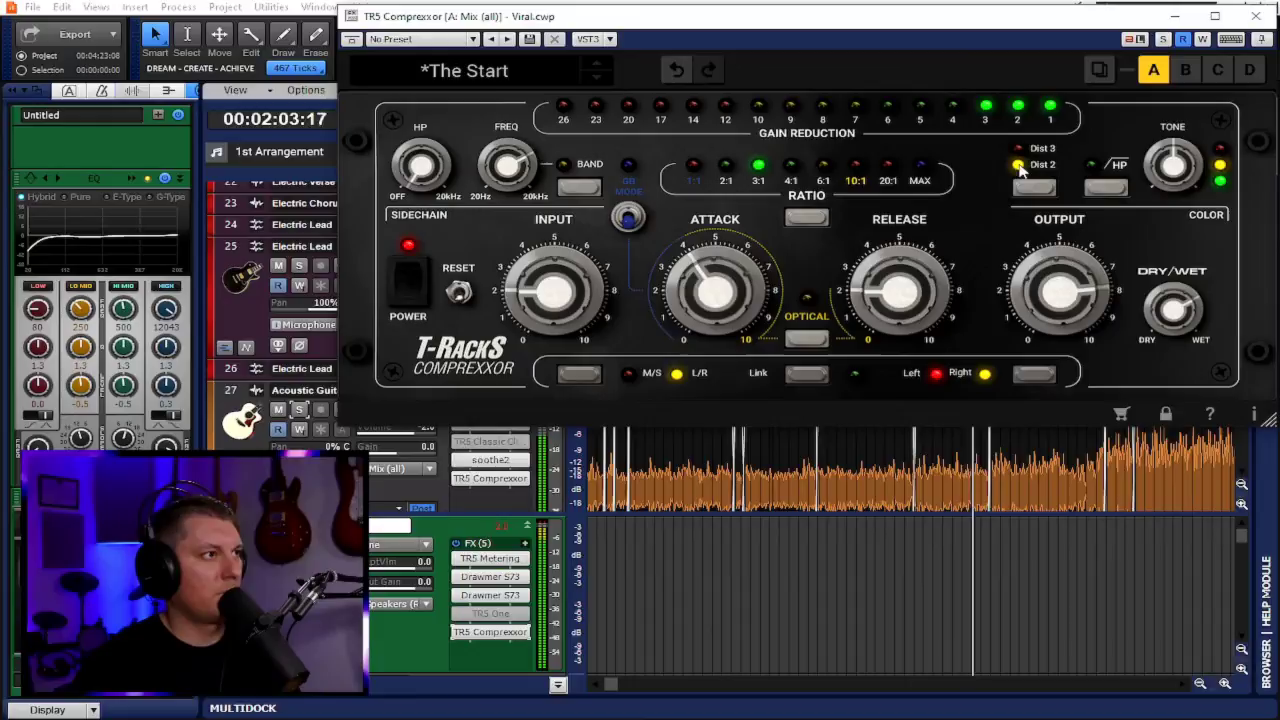
{"action": "left_click", "coordinate": [1033, 187]}
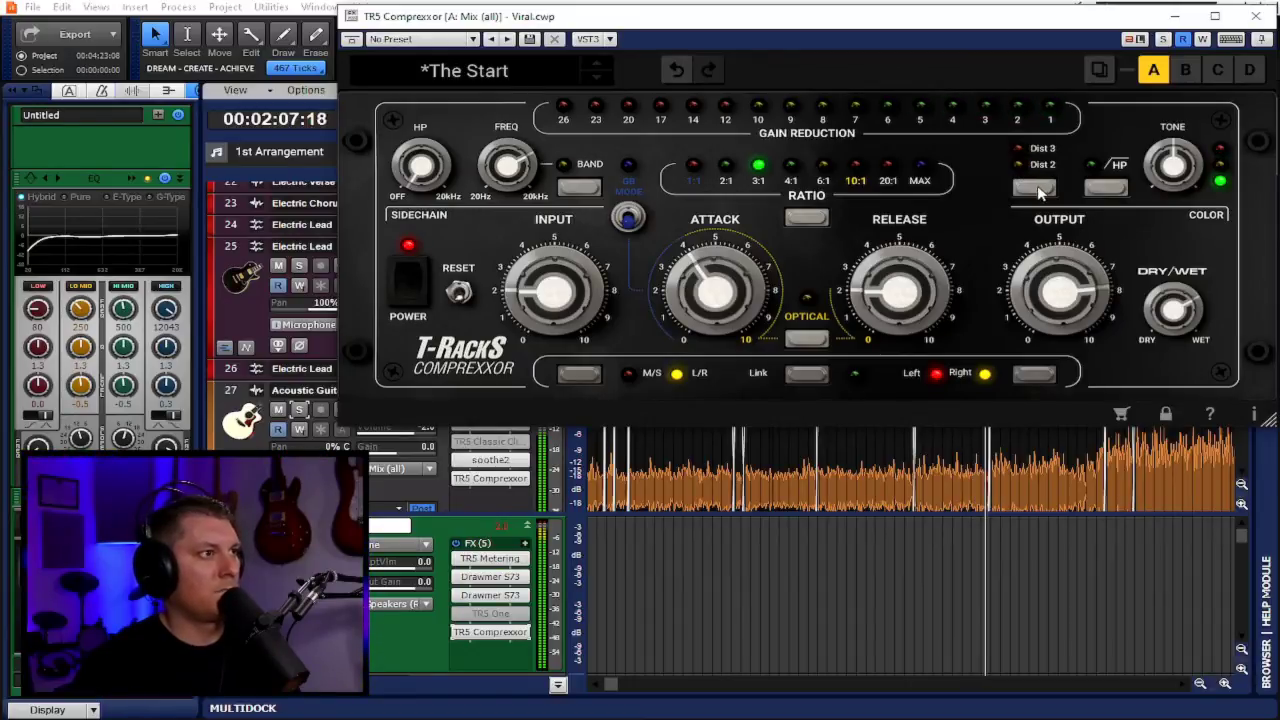
{"action": "mouse_move", "coordinate": [1170, 172]}
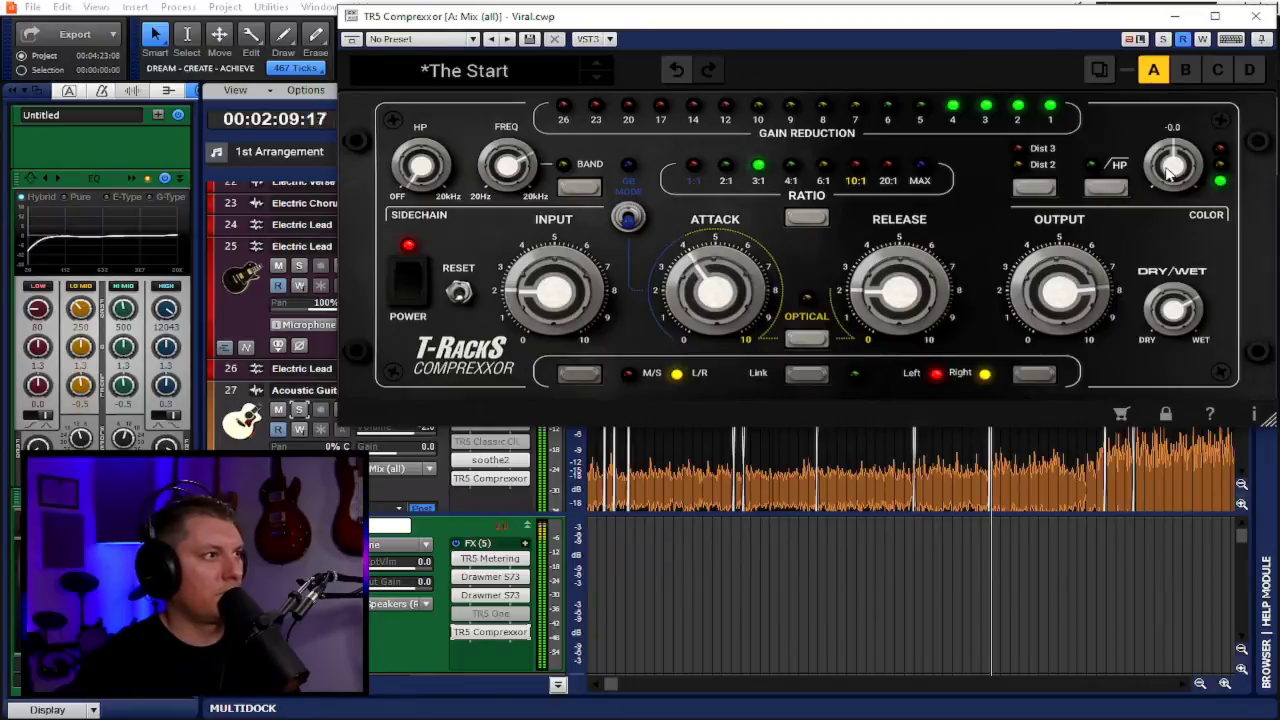
{"action": "left_click_drag", "start_coordinate": [1170, 172], "coordinate": [1152, 132]}
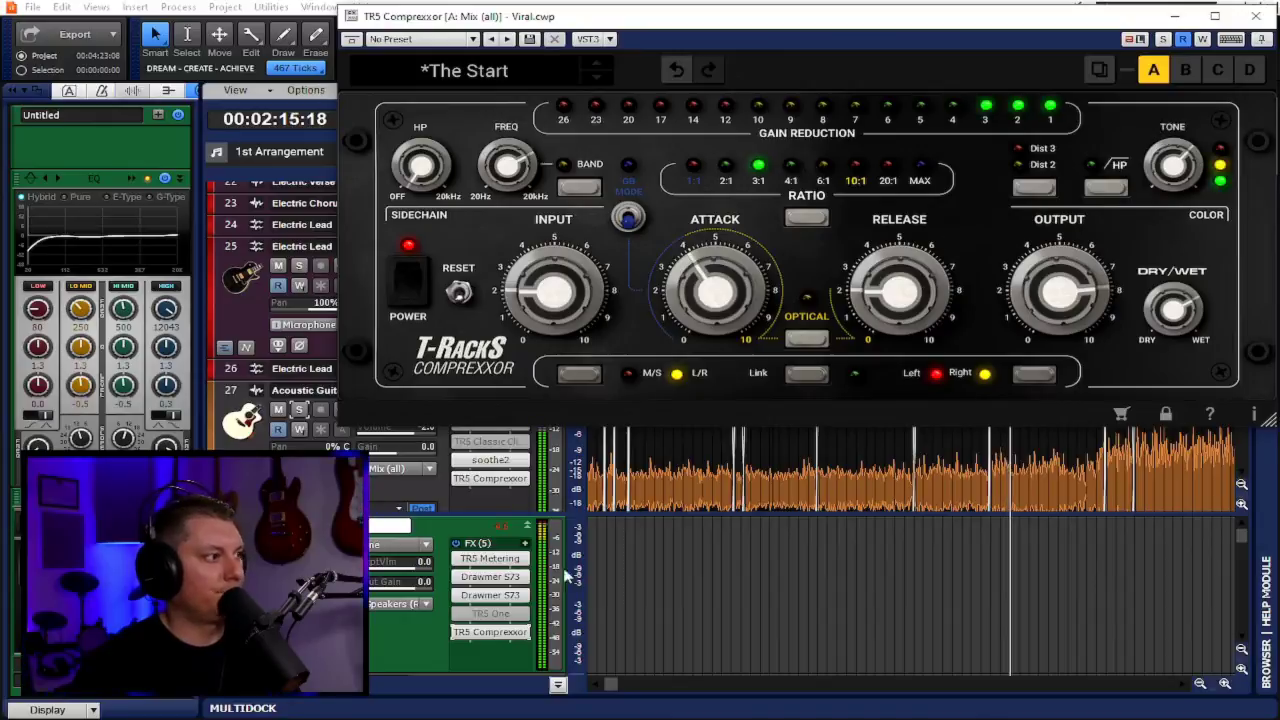
Step: Reorder the Mix (all) effects so TR5 Comprexxor sits before TR5 One, and re-enable TR5 One
{"action": "left_click", "coordinate": [489, 632]}
{"action": "left_click_drag", "start_coordinate": [486, 638], "coordinate": [484, 650]}
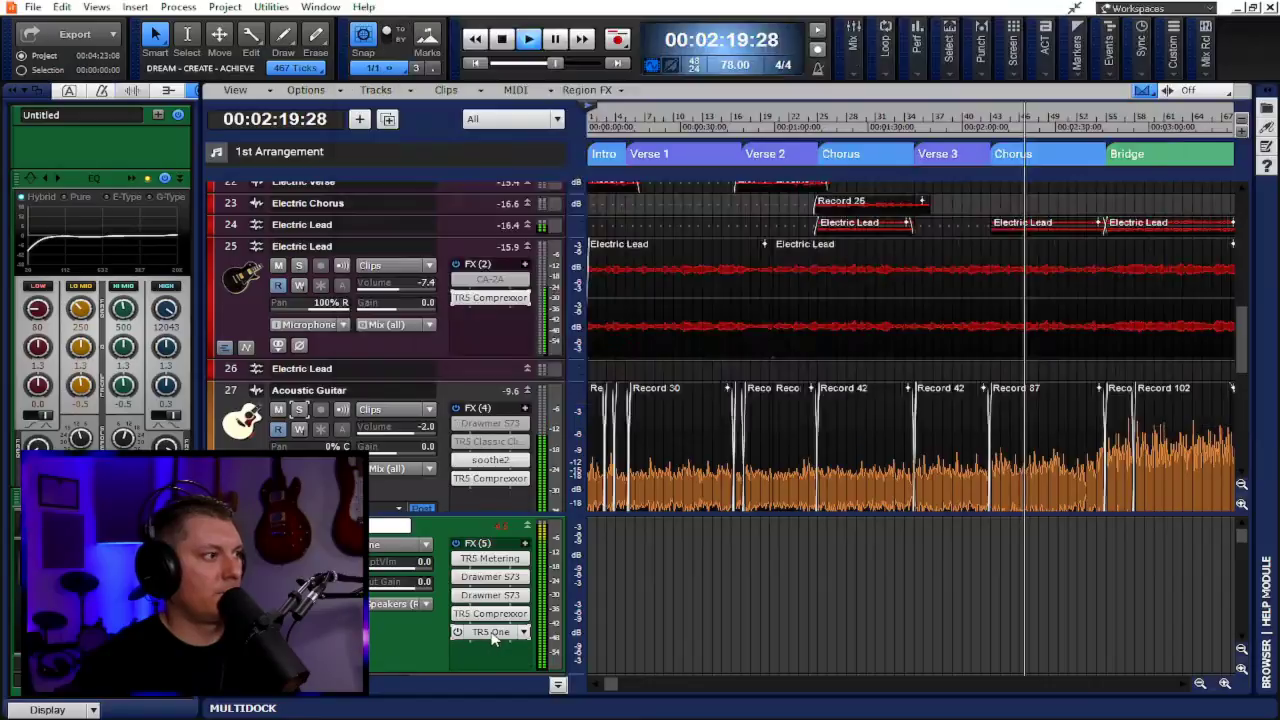
Step: Open TR5 One on the Mix (all) bus, lower its Push slightly and close the plug-in window
{"action": "double_click", "coordinate": [490, 632]}
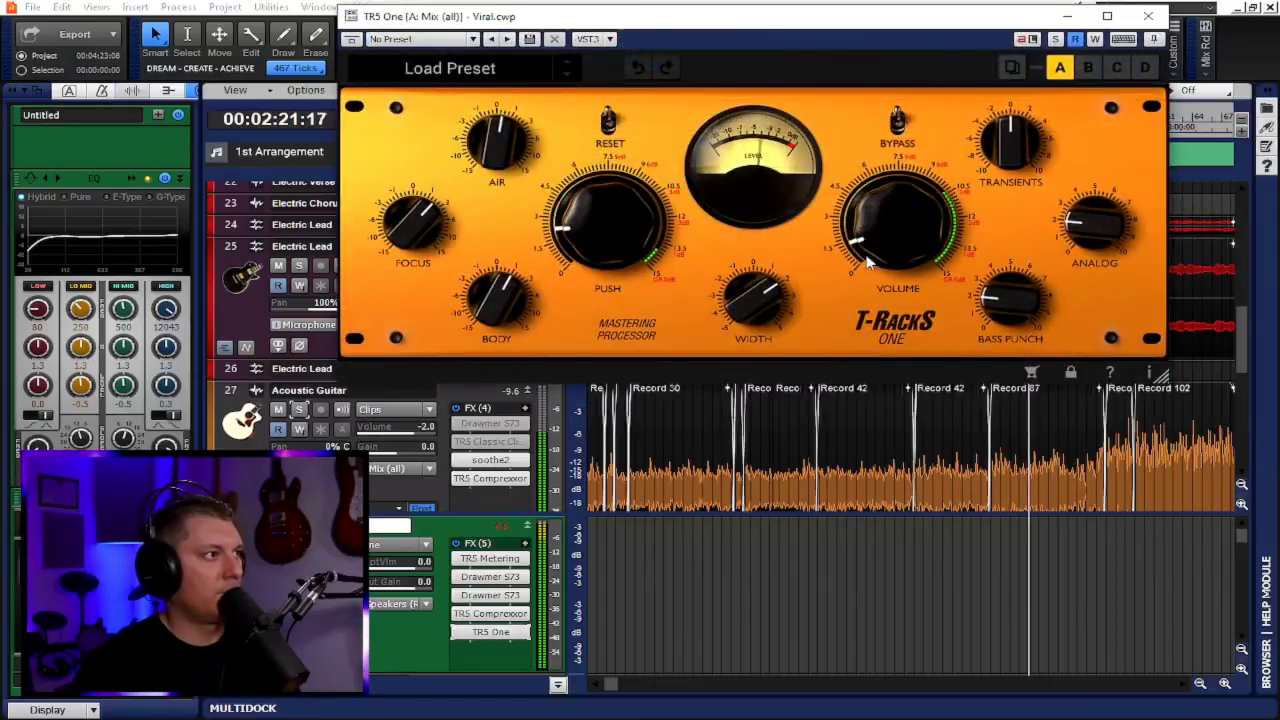
{"action": "mouse_move", "coordinate": [876, 238]}
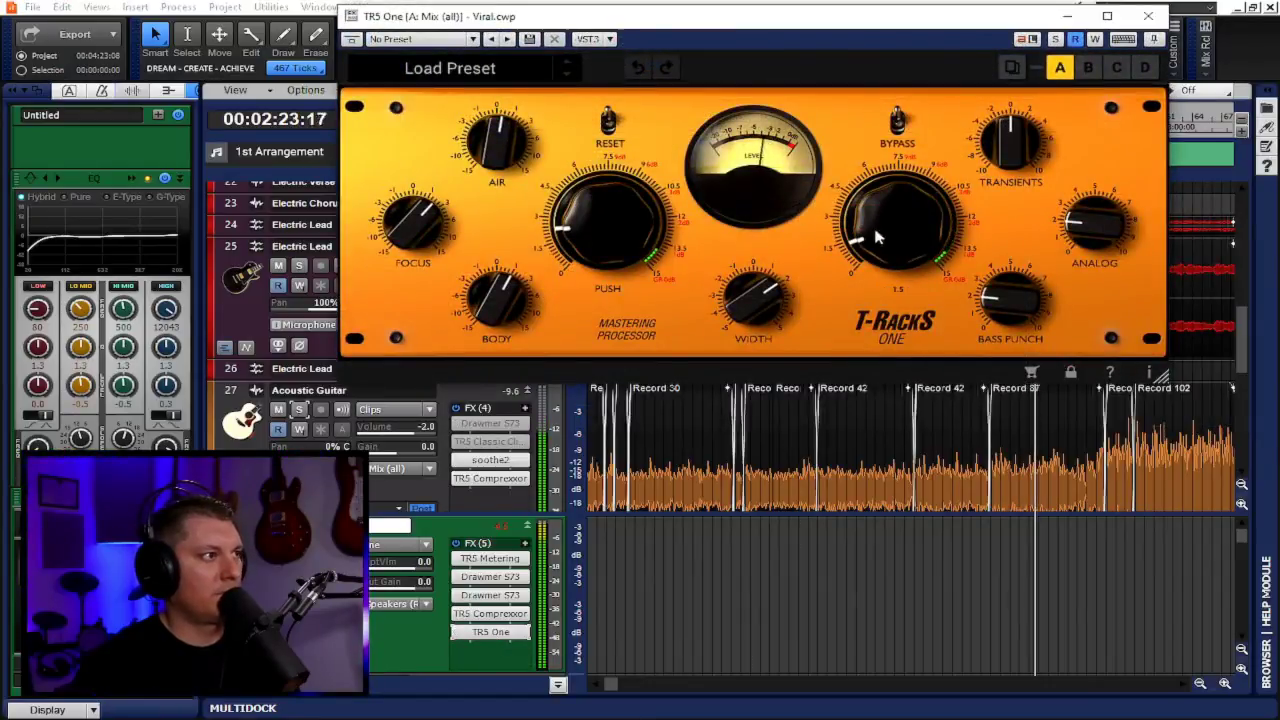
{"action": "mouse_move", "coordinate": [580, 235]}
{"action": "left_click_drag", "start_coordinate": [580, 235], "coordinate": [588, 248]}
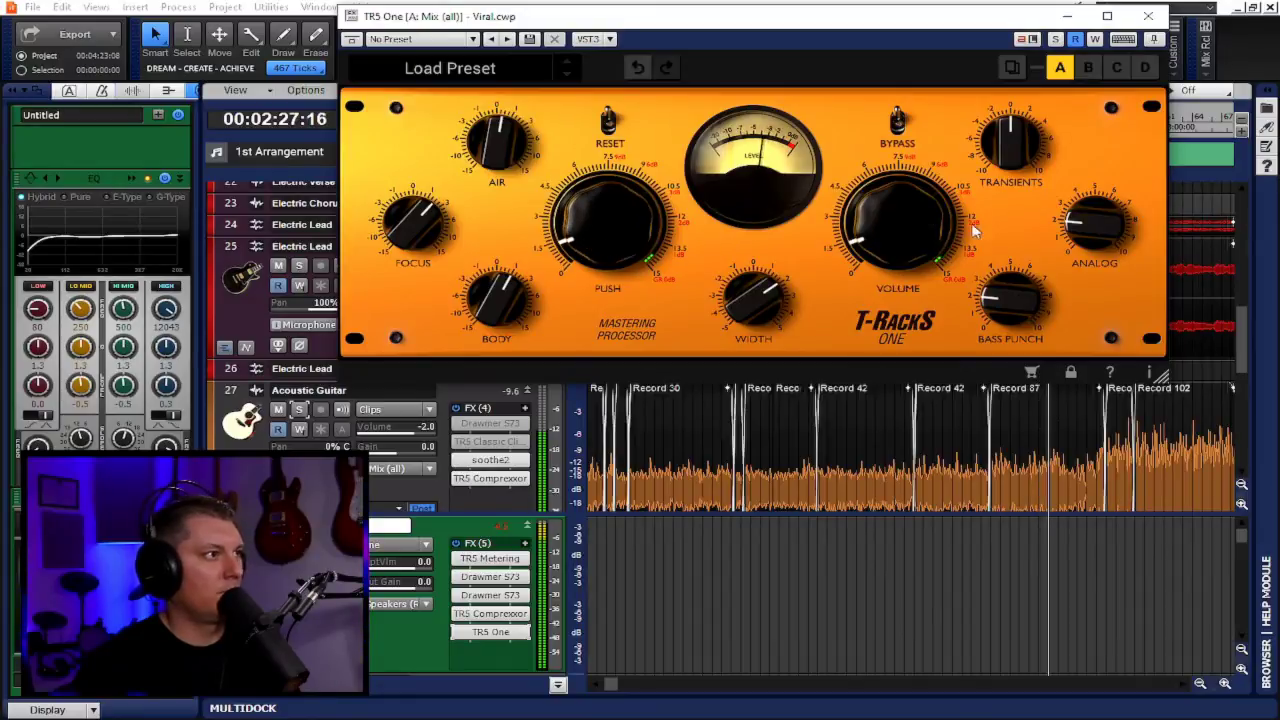
{"action": "left_click", "coordinate": [1148, 17]}
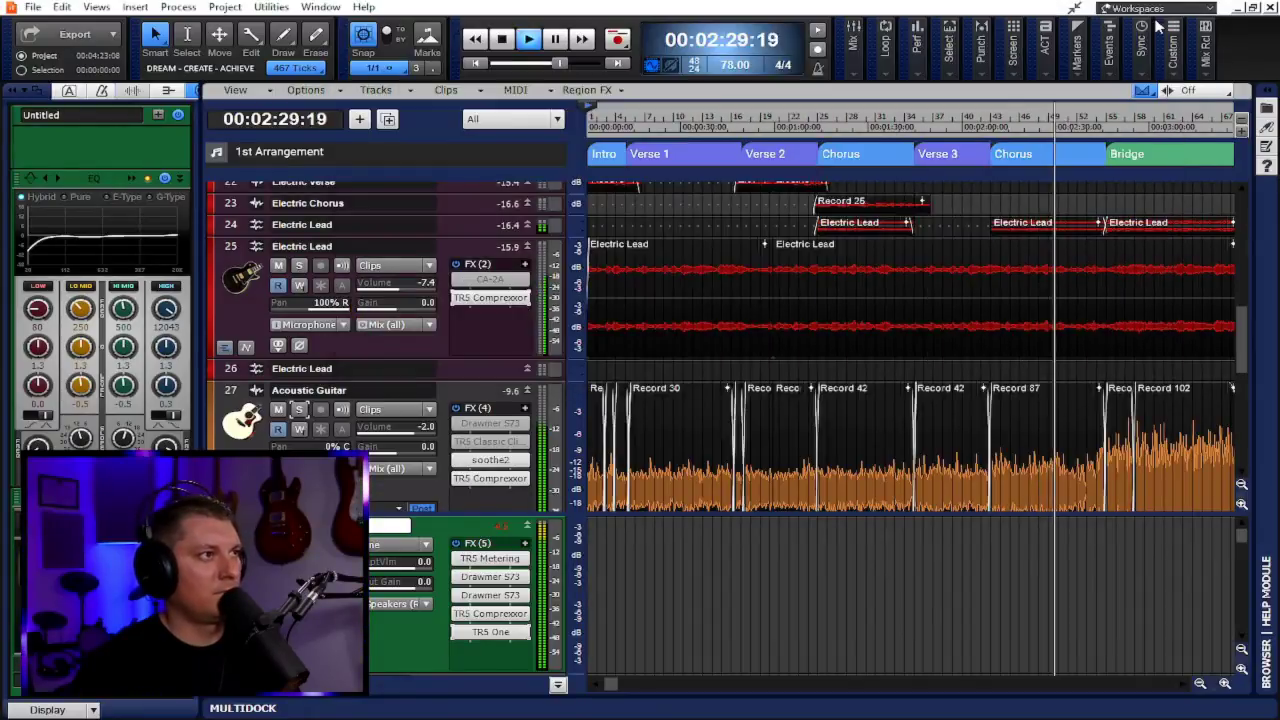